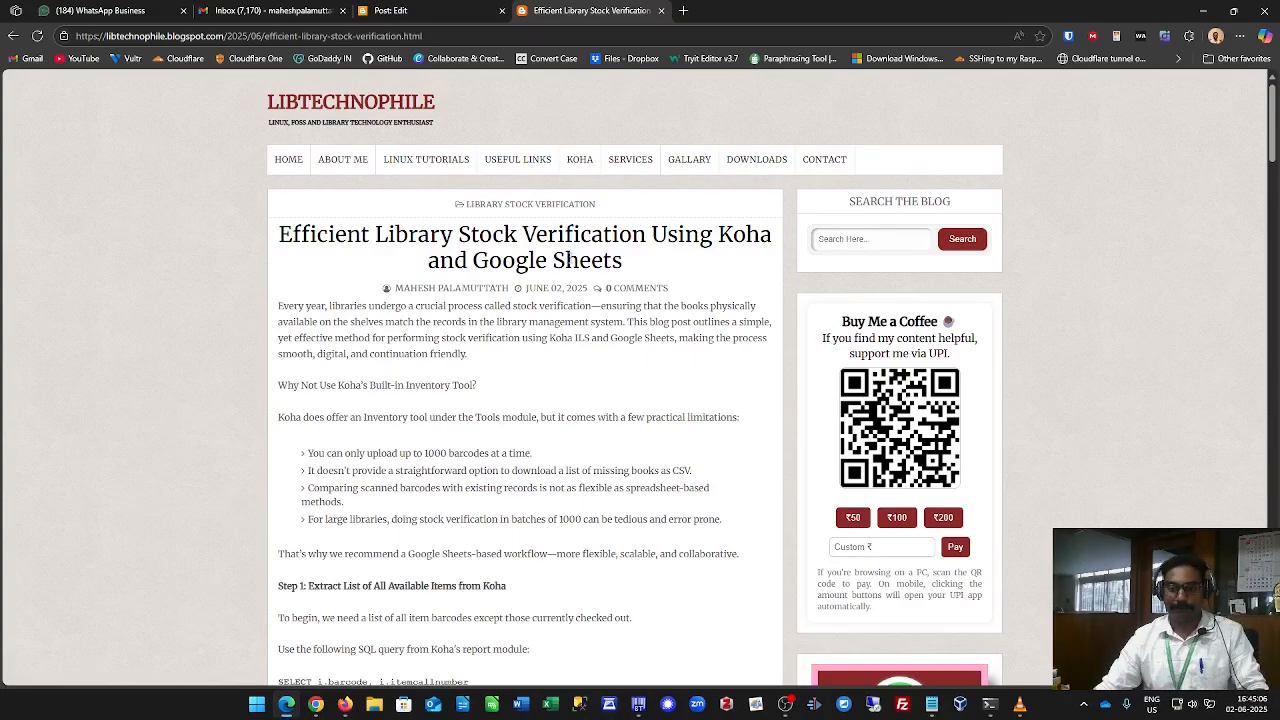
Switch to the Copy of Stock Verification 2025 spreadsheet and scroll through the scanned barcode list in column A.
left_click(315, 705)
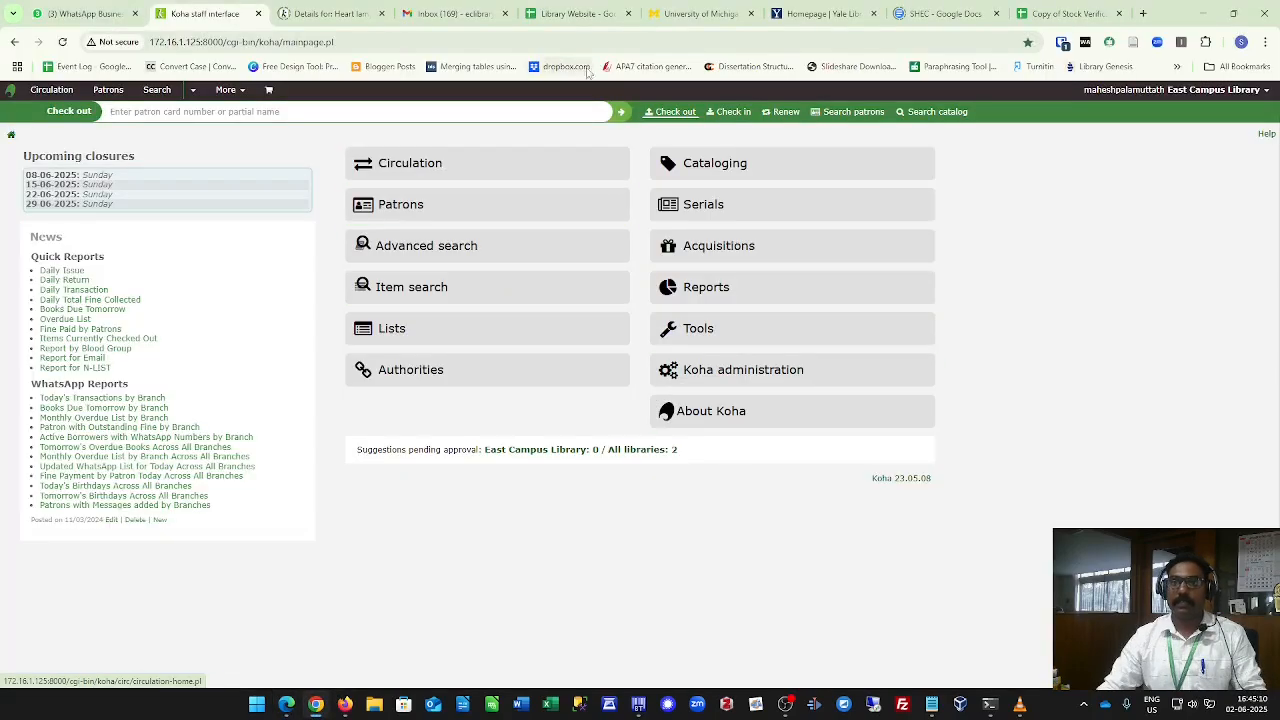
left_click(1062, 14)
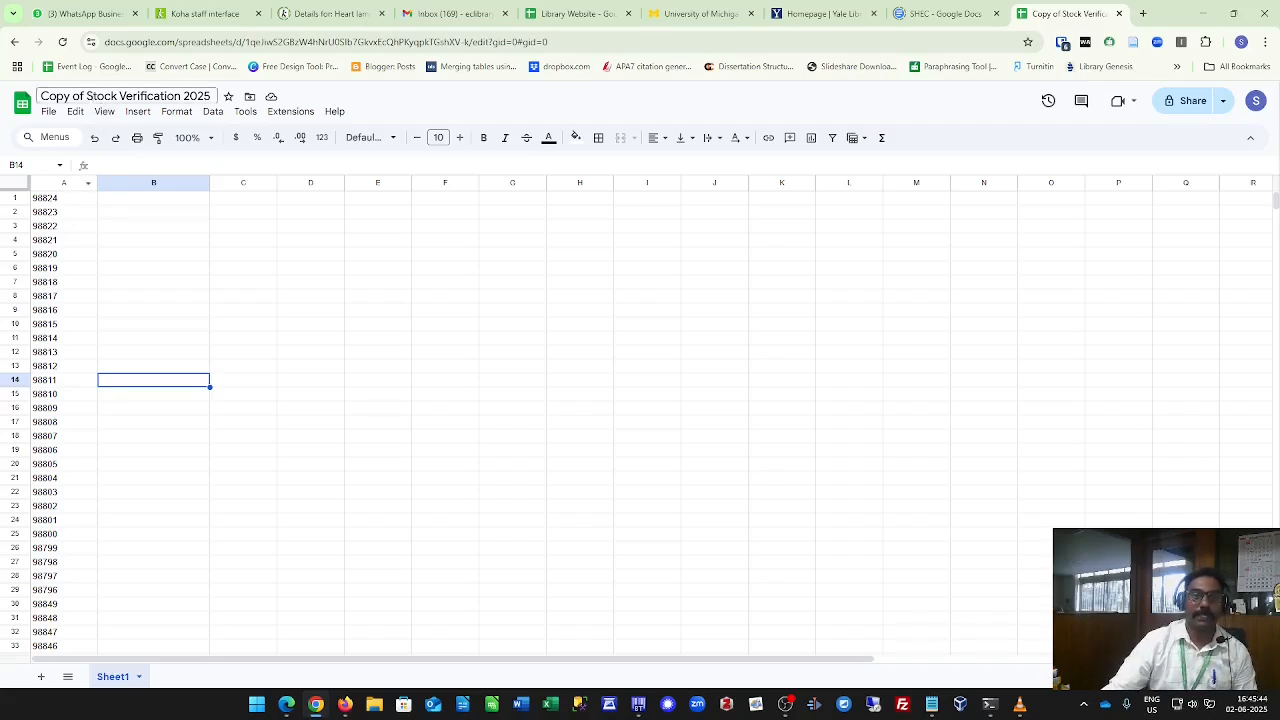
left_click_drag(87, 96, 213, 100)
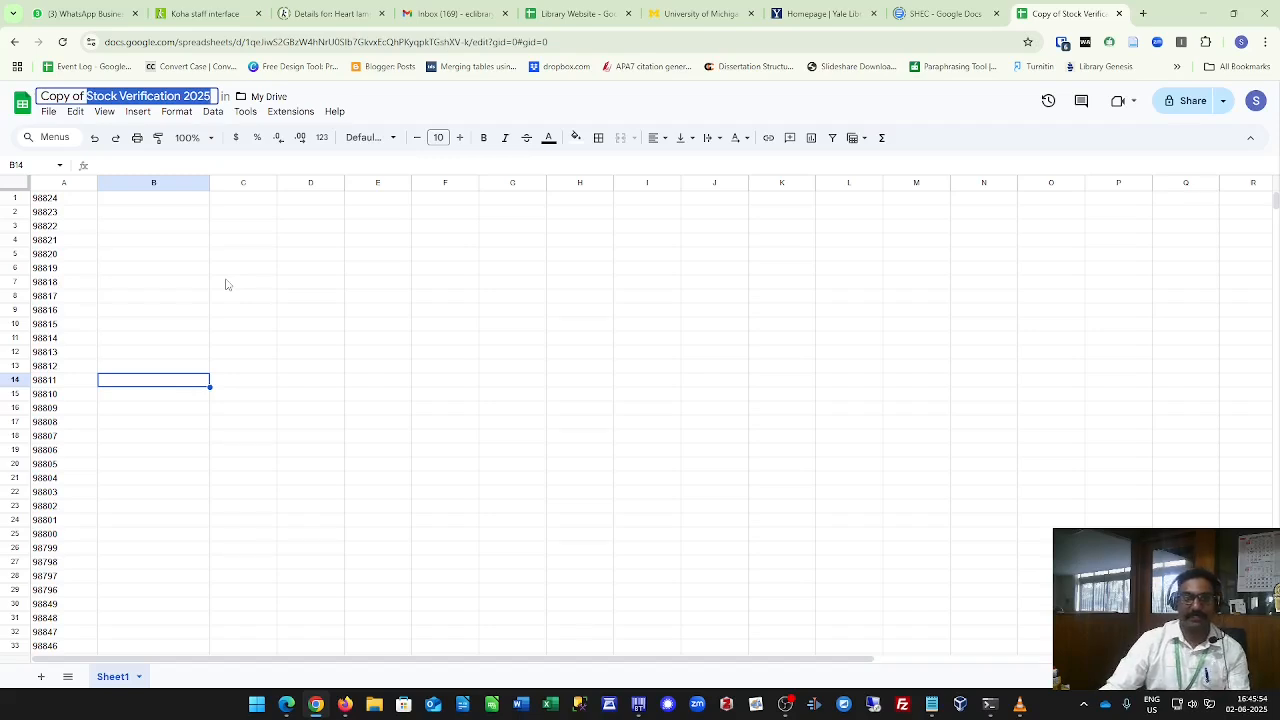
left_click(153, 298)
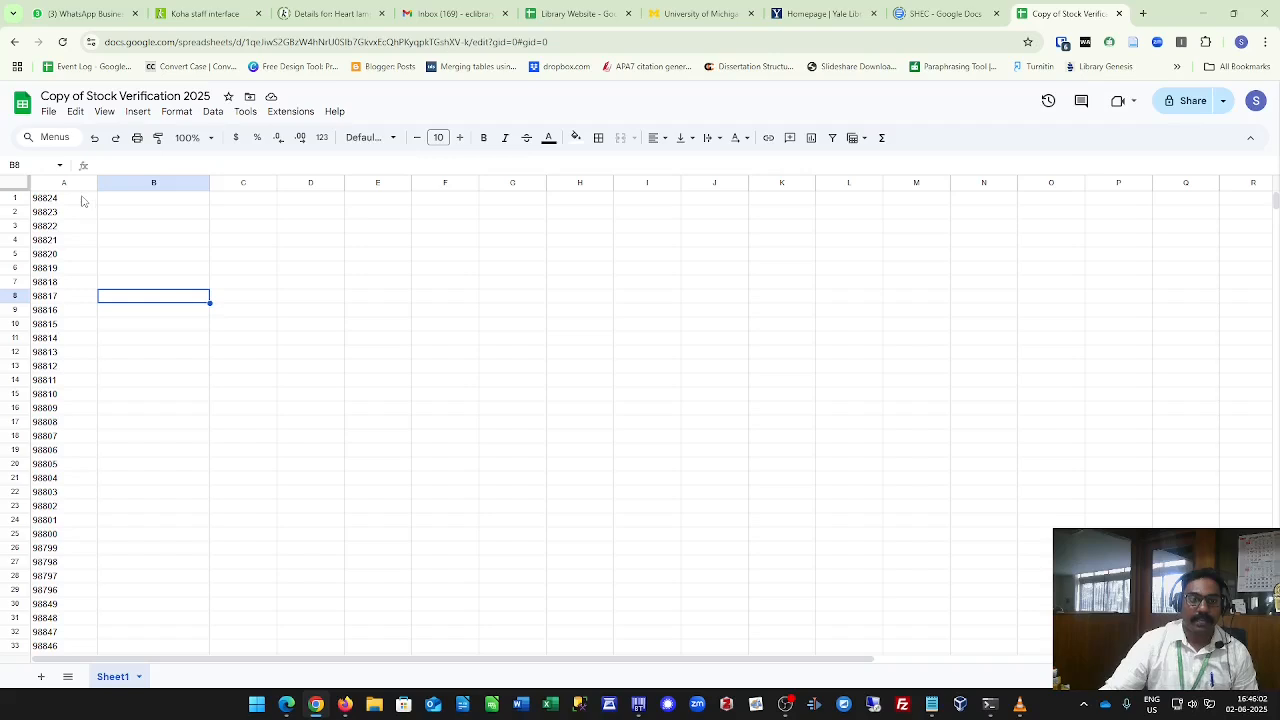
left_click(85, 201)
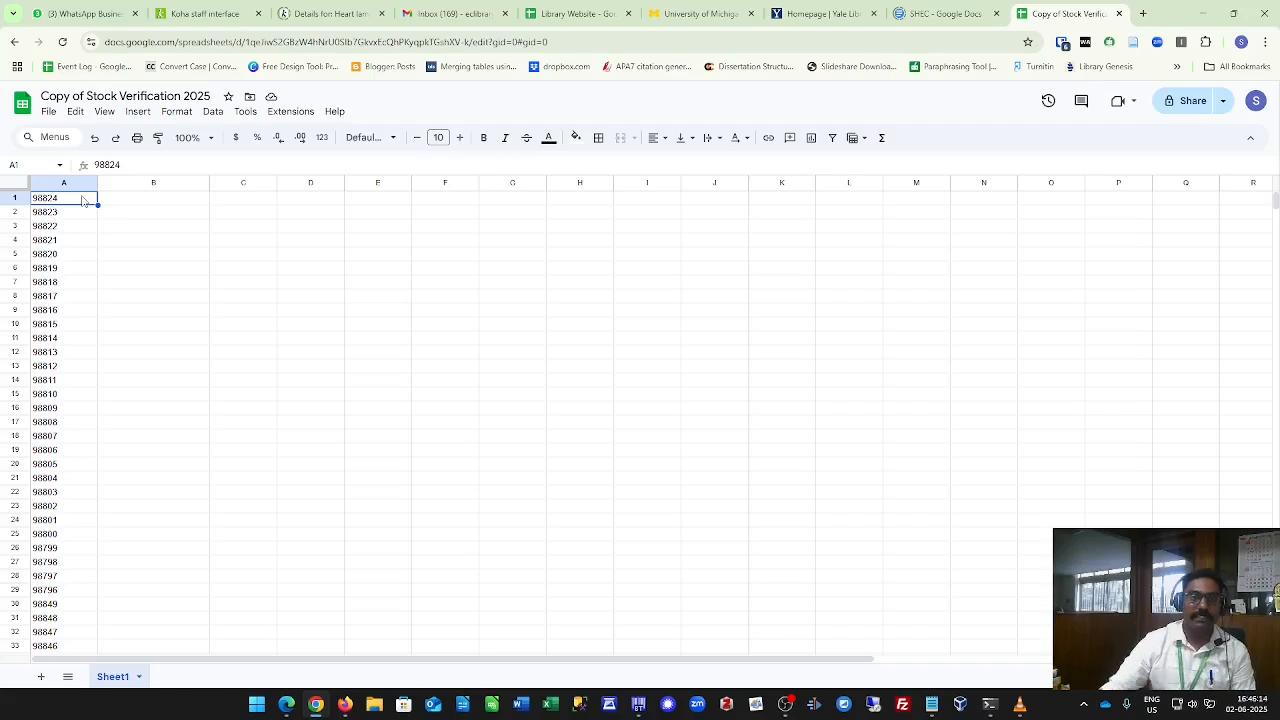
scroll(95, 330, "down", 4)
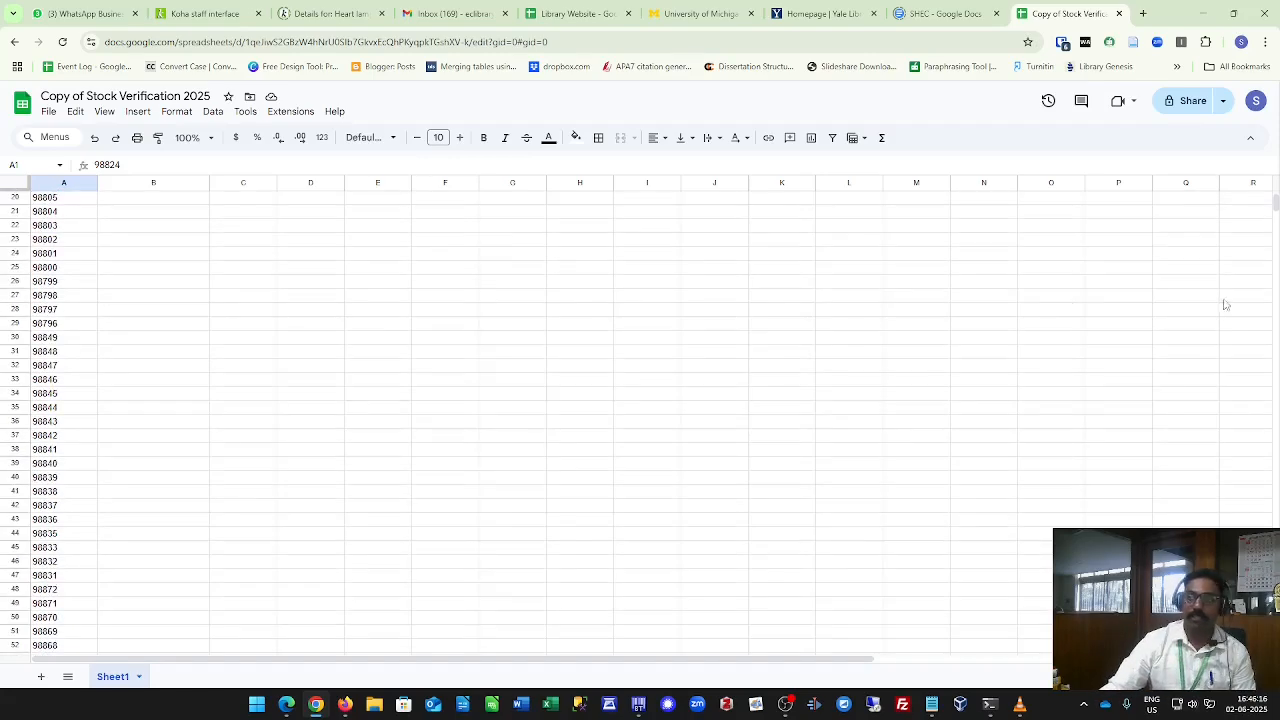
left_click_drag(1276, 203, 1277, 630)
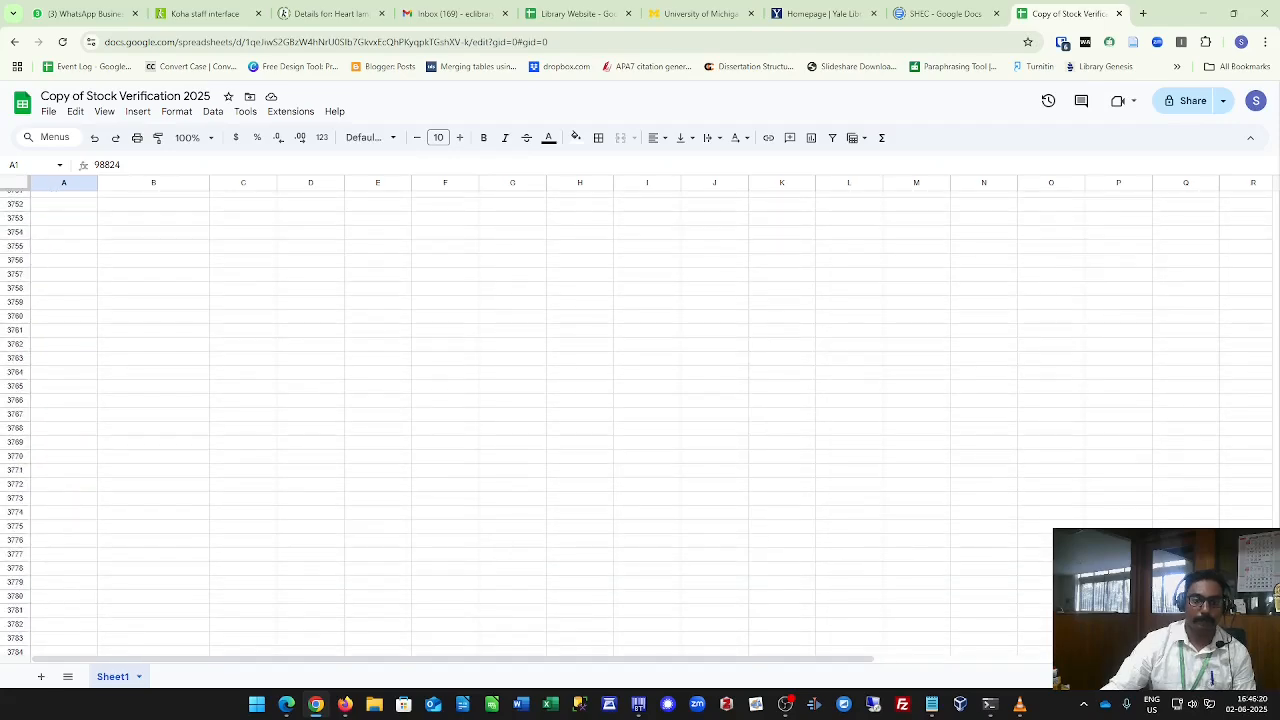
scroll(946, 562, "up", 4)
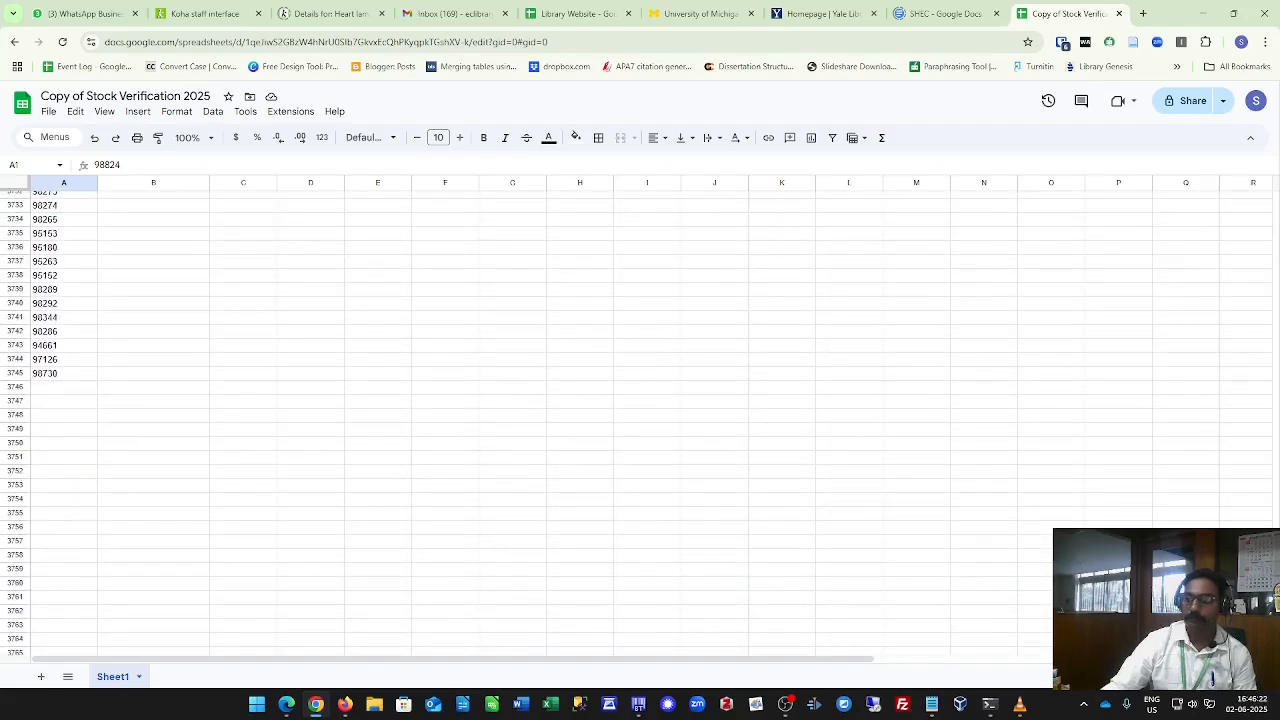
key("ctrl+Home")
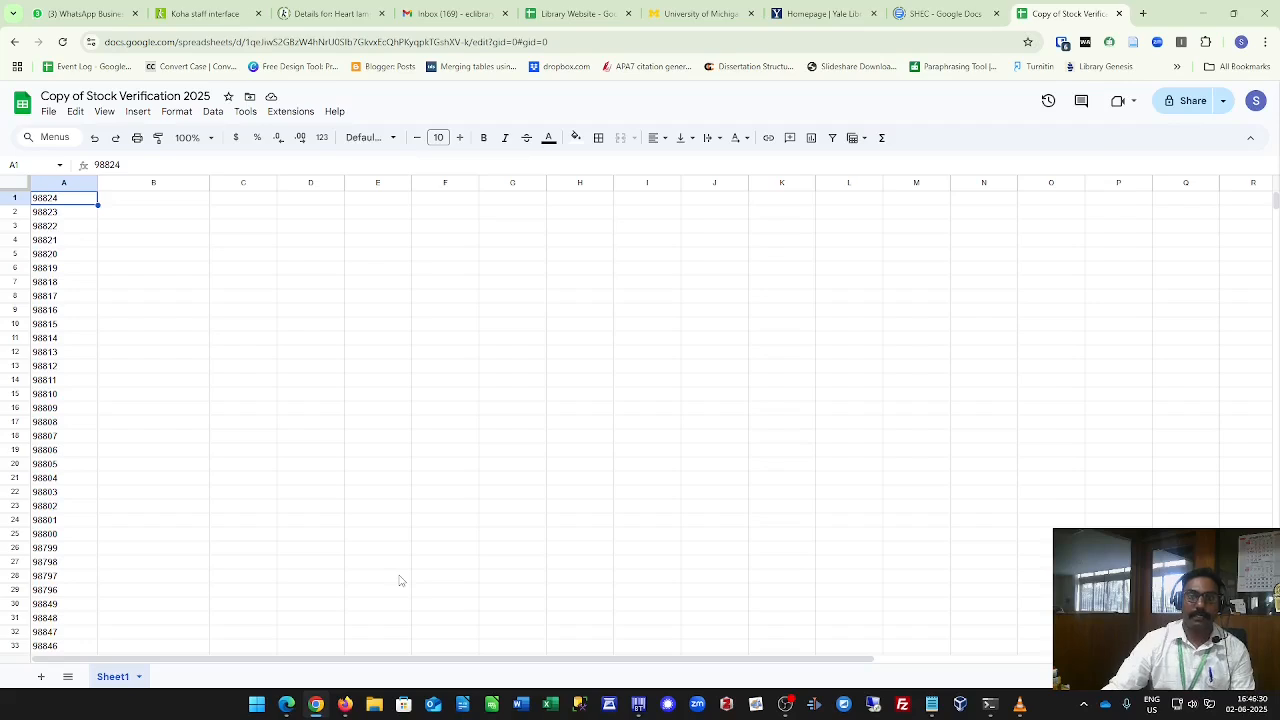
Rename the first sheet to From Shelf.
right_click(121, 682)
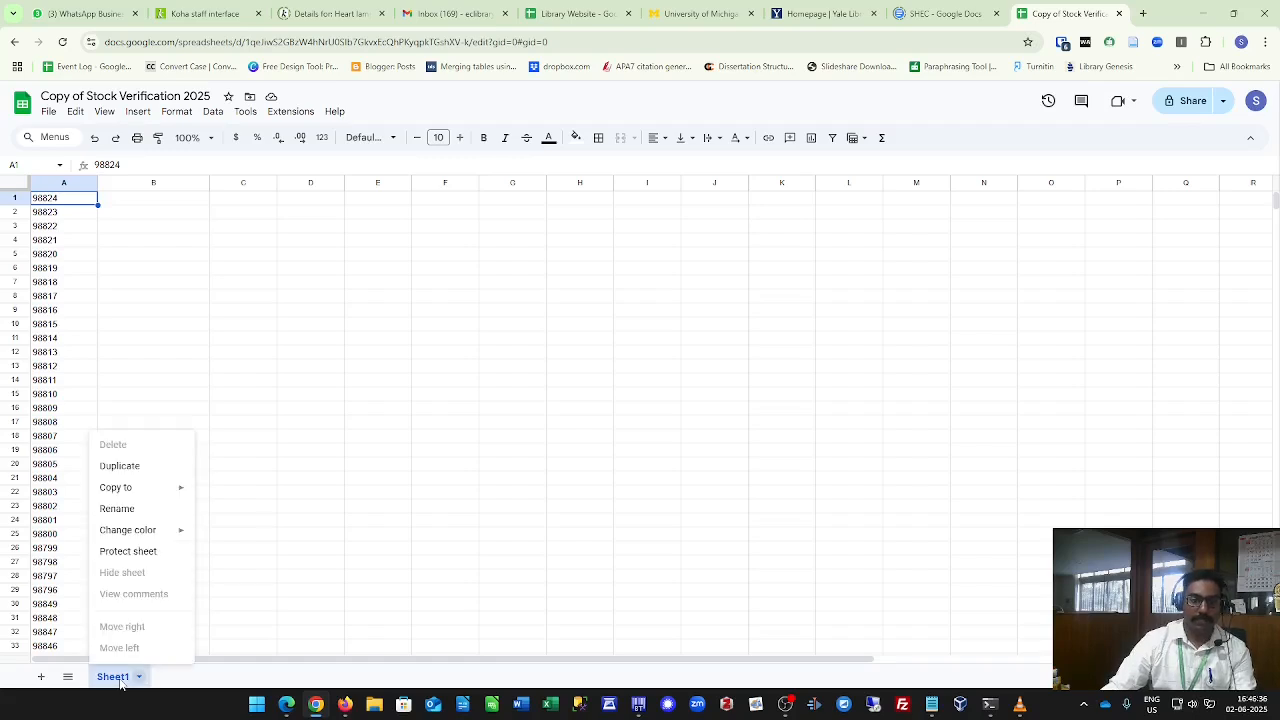
left_click(140, 512)
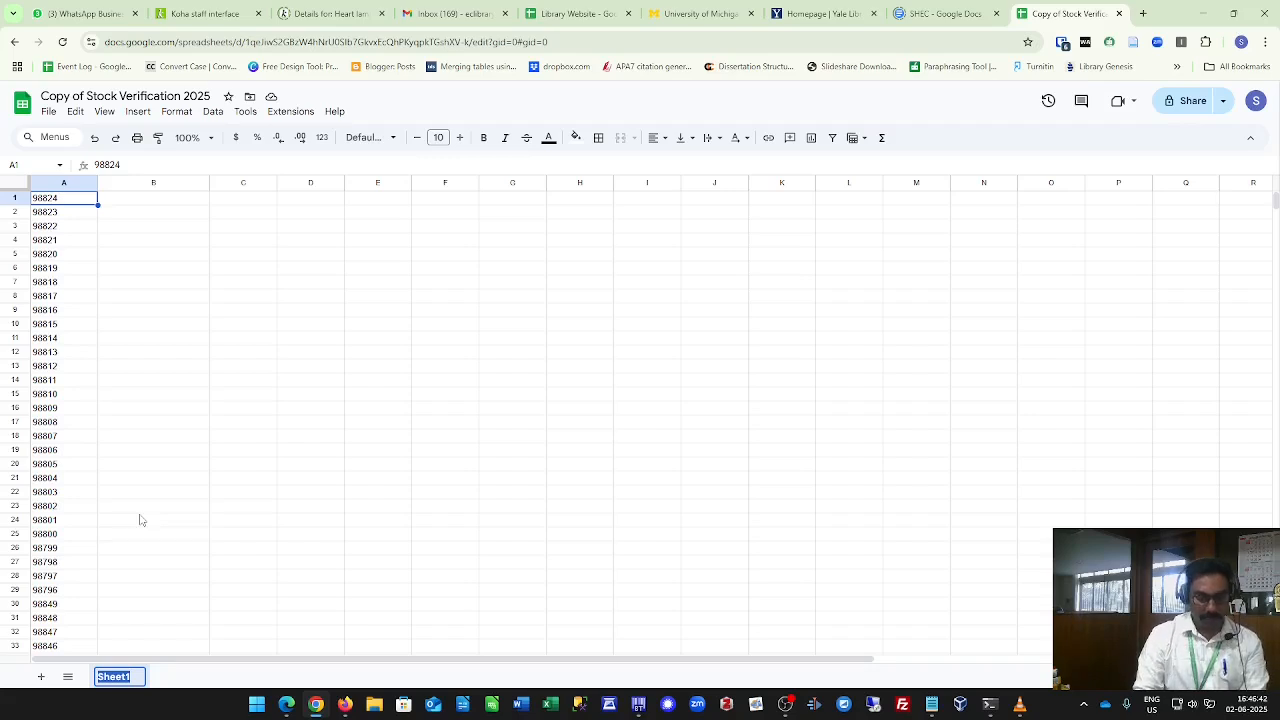
type("From ")
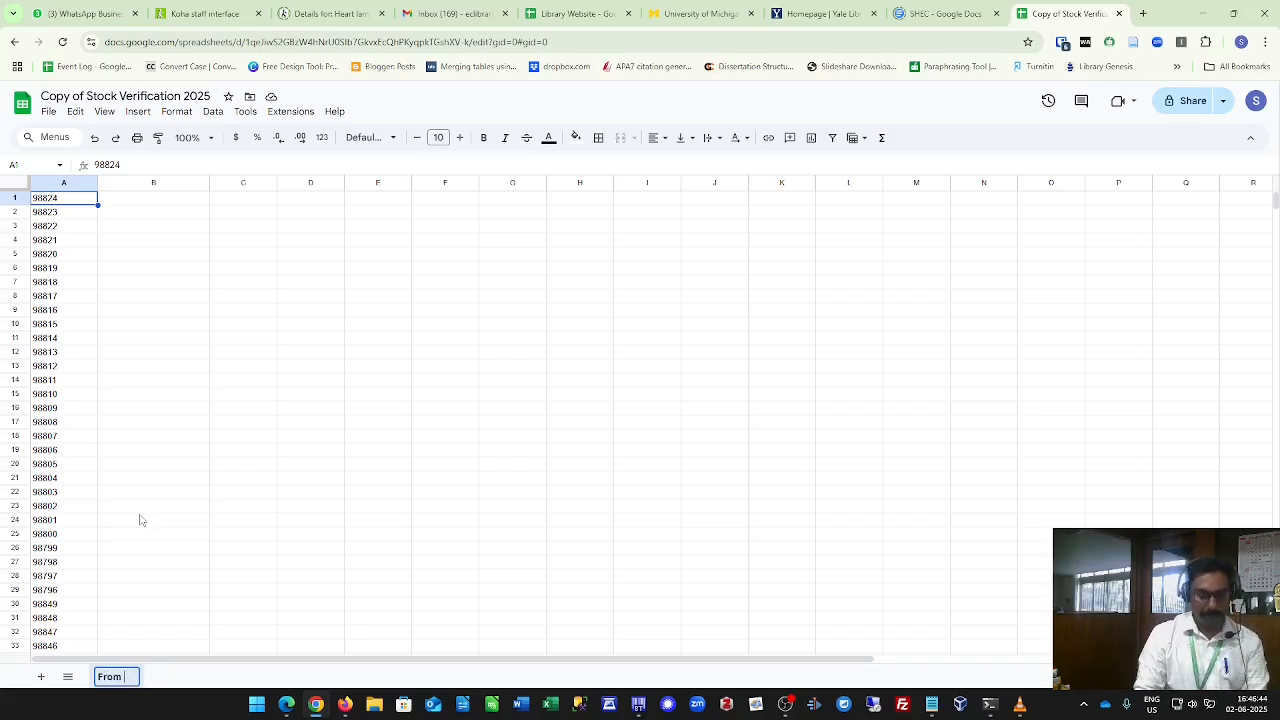
type("Shelf")
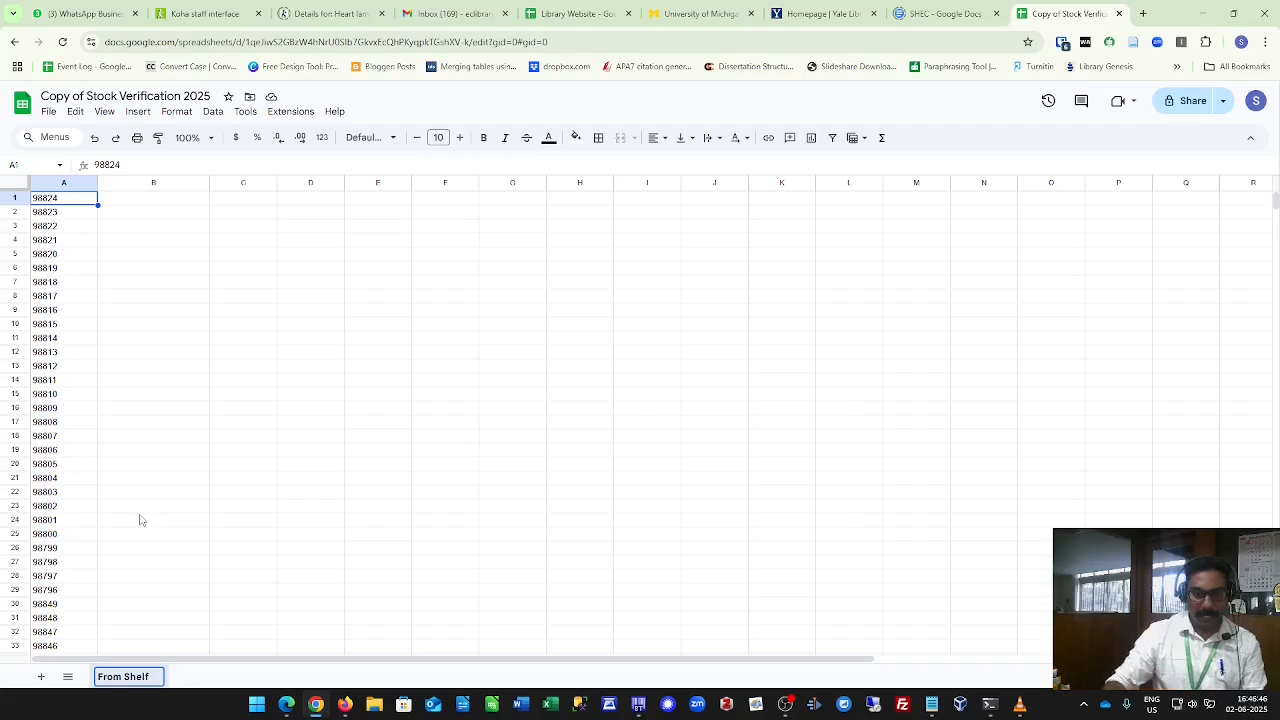
left_click(196, 678)
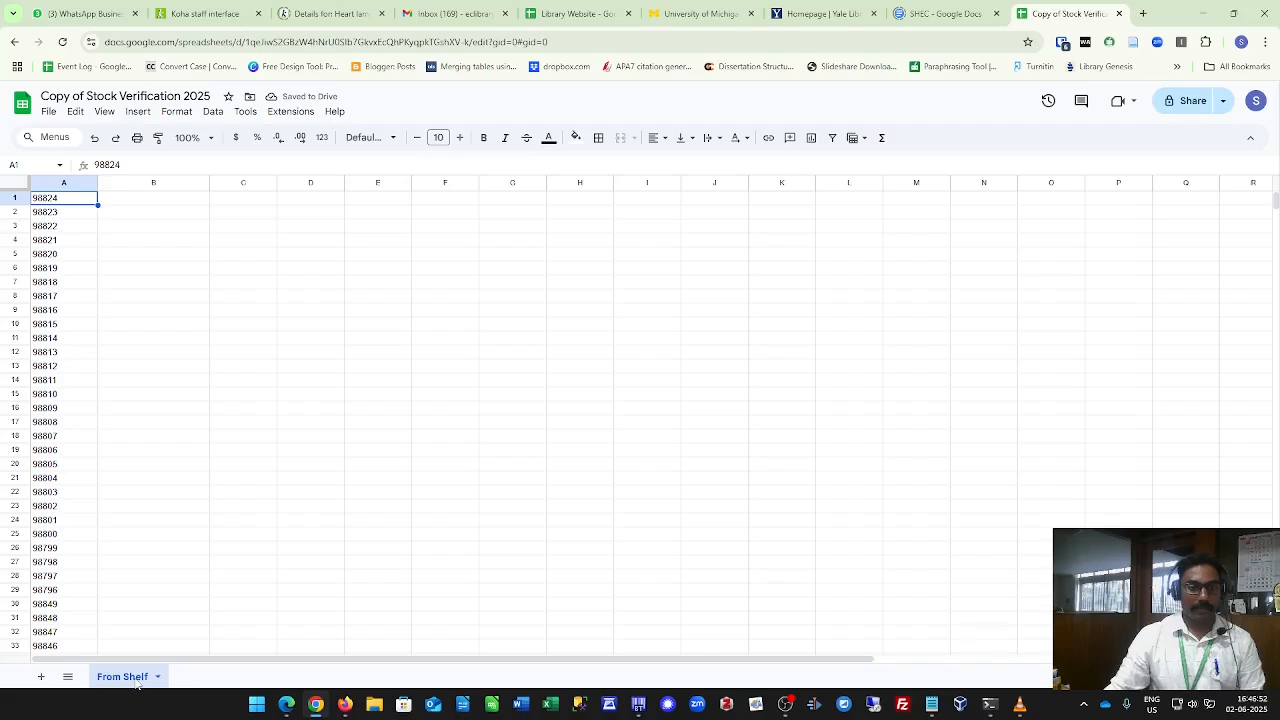
Add a new sheet and rename it From Koha.
left_click(42, 678)
right_click(180, 681)
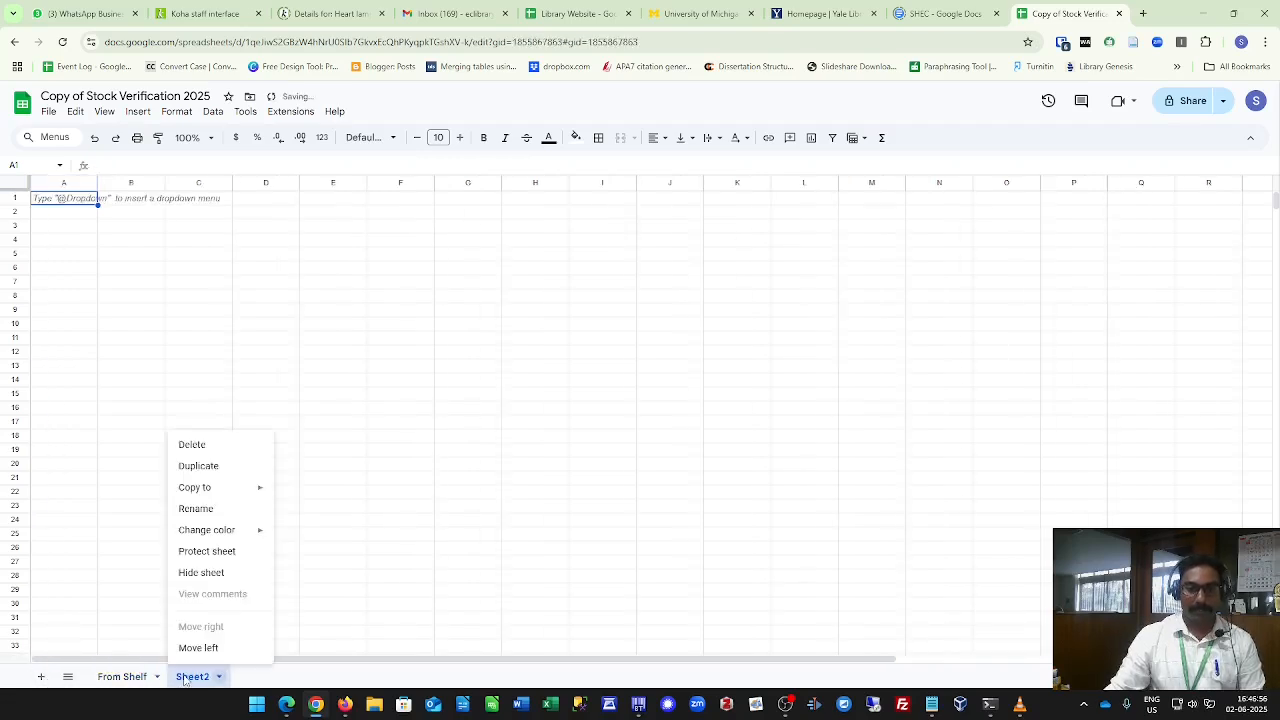
left_click(214, 514)
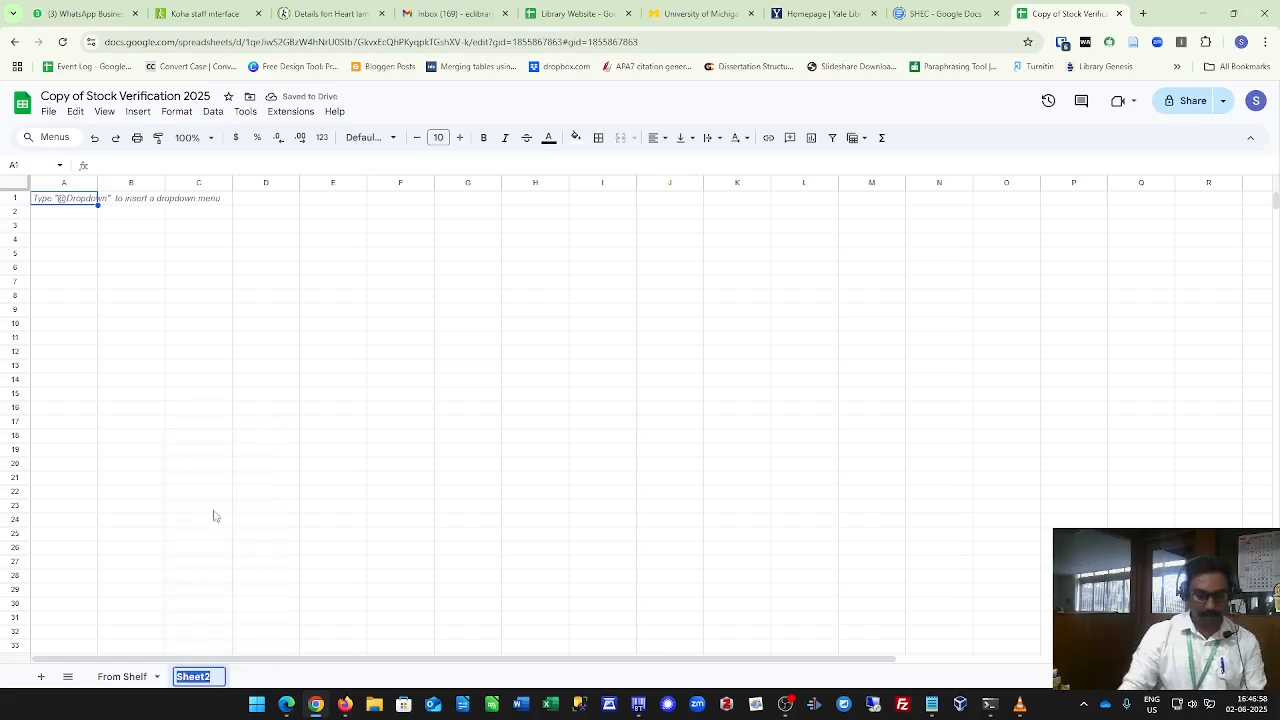
type("From Ko")
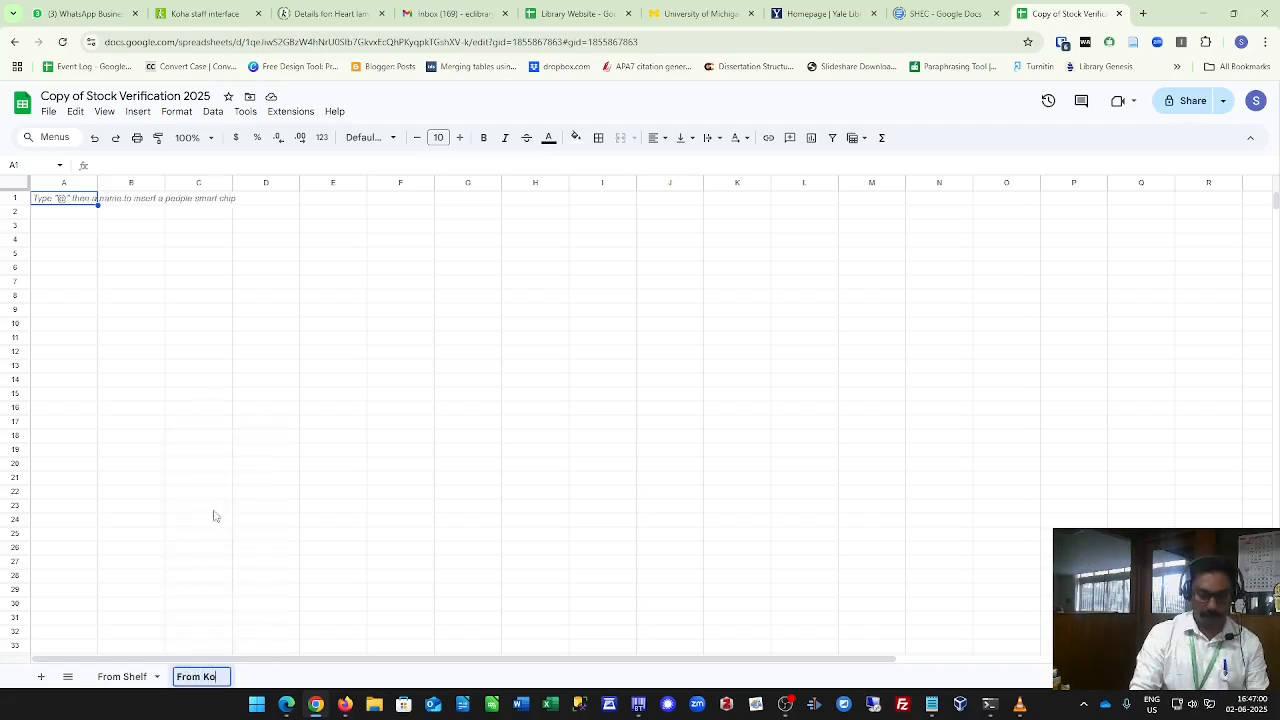
type("ha")
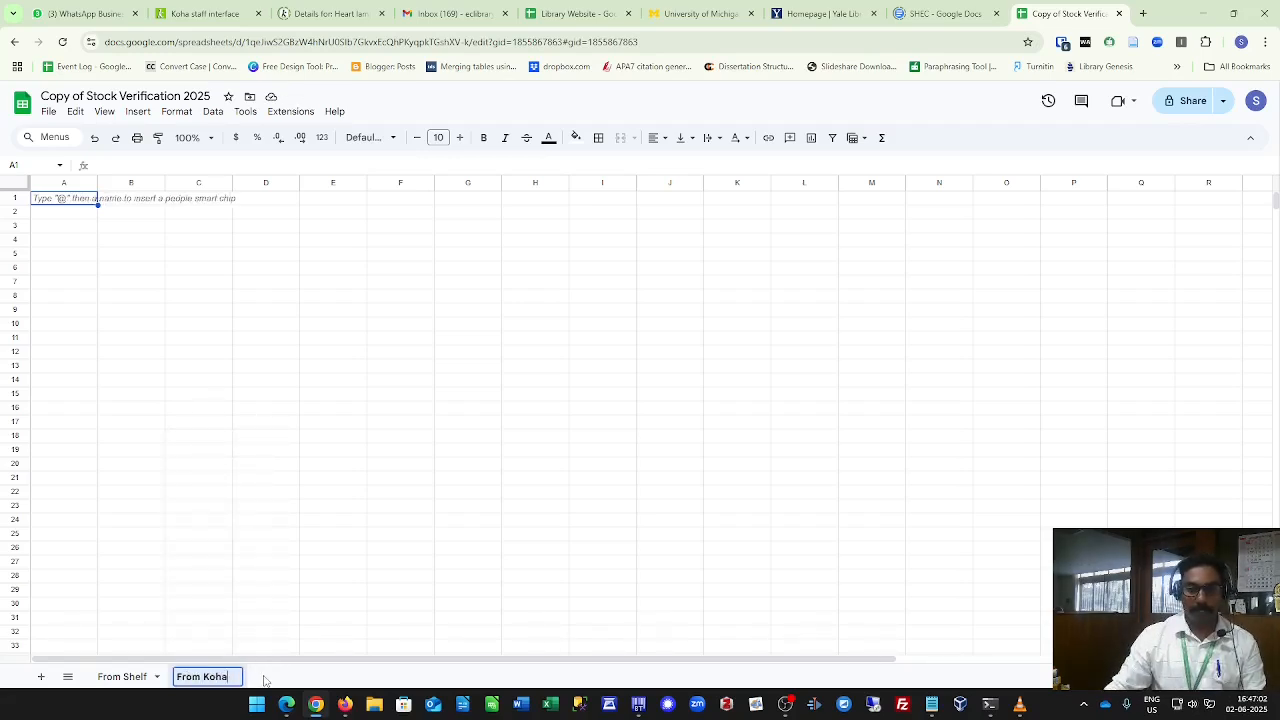
key("Return")
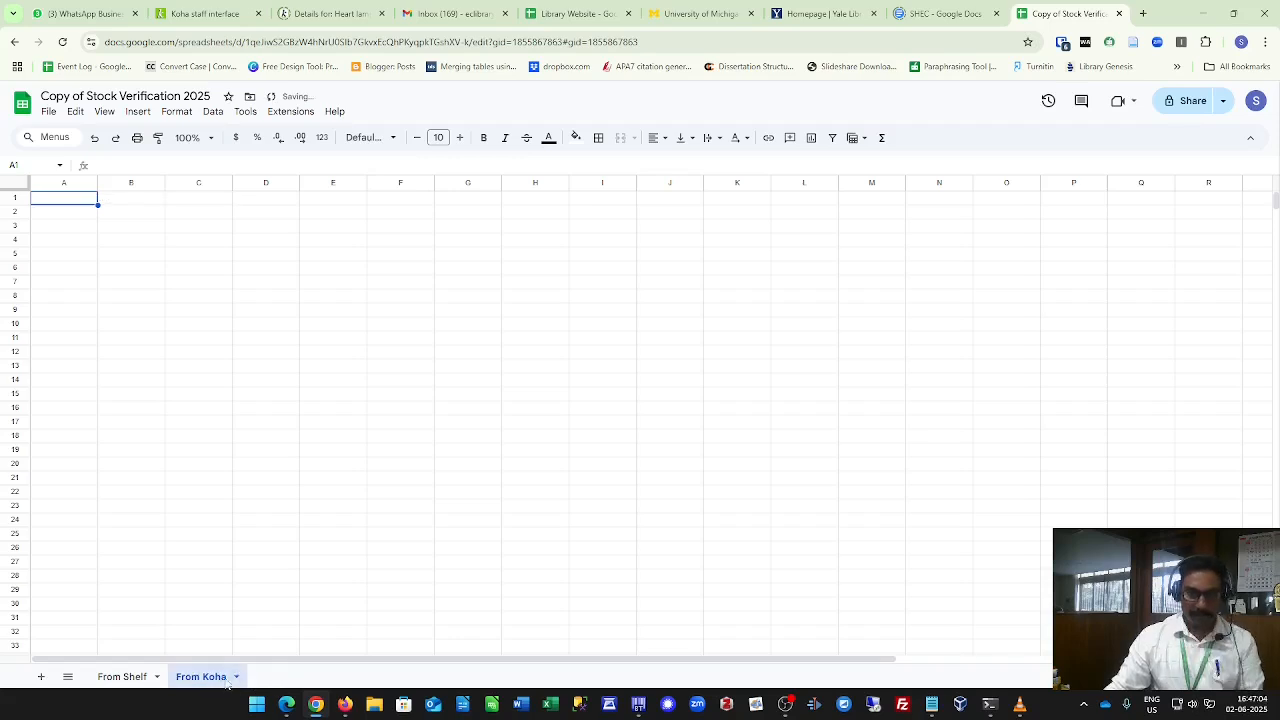
Move the From Koha sheet in front of From Shelf and switch between the two sheets.
left_click_drag(215, 678, 128, 677)
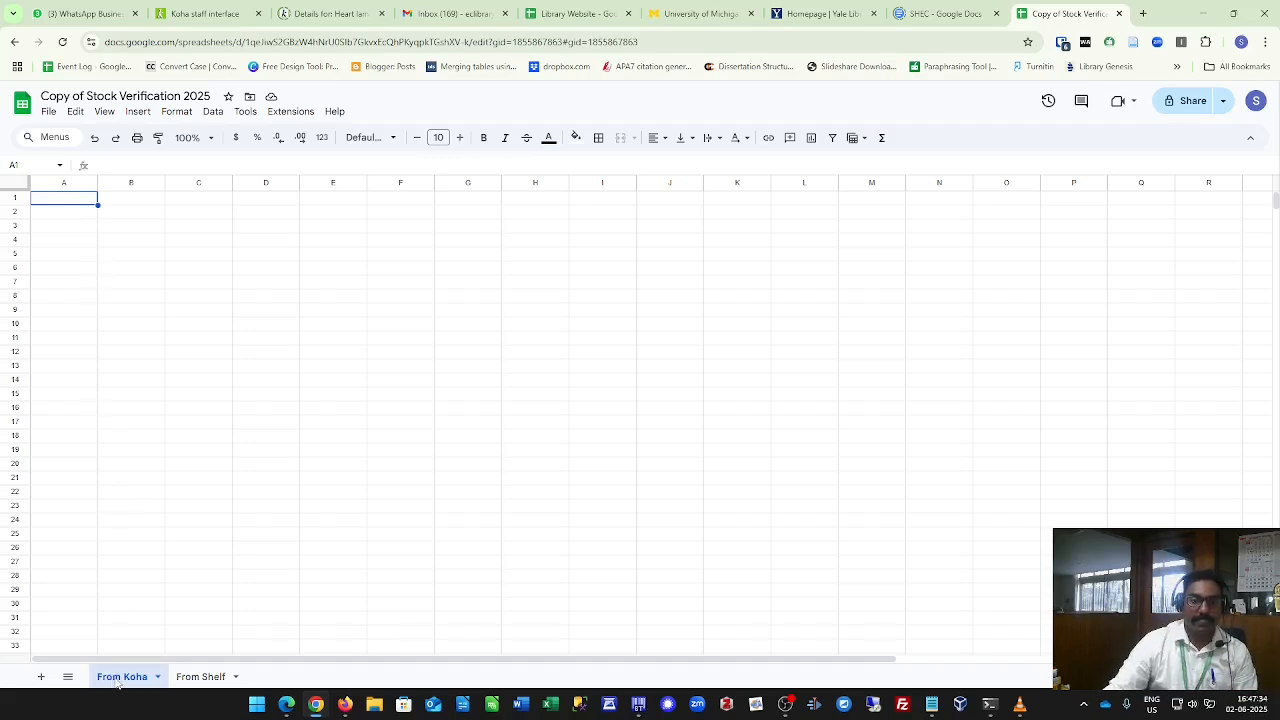
left_click(205, 682)
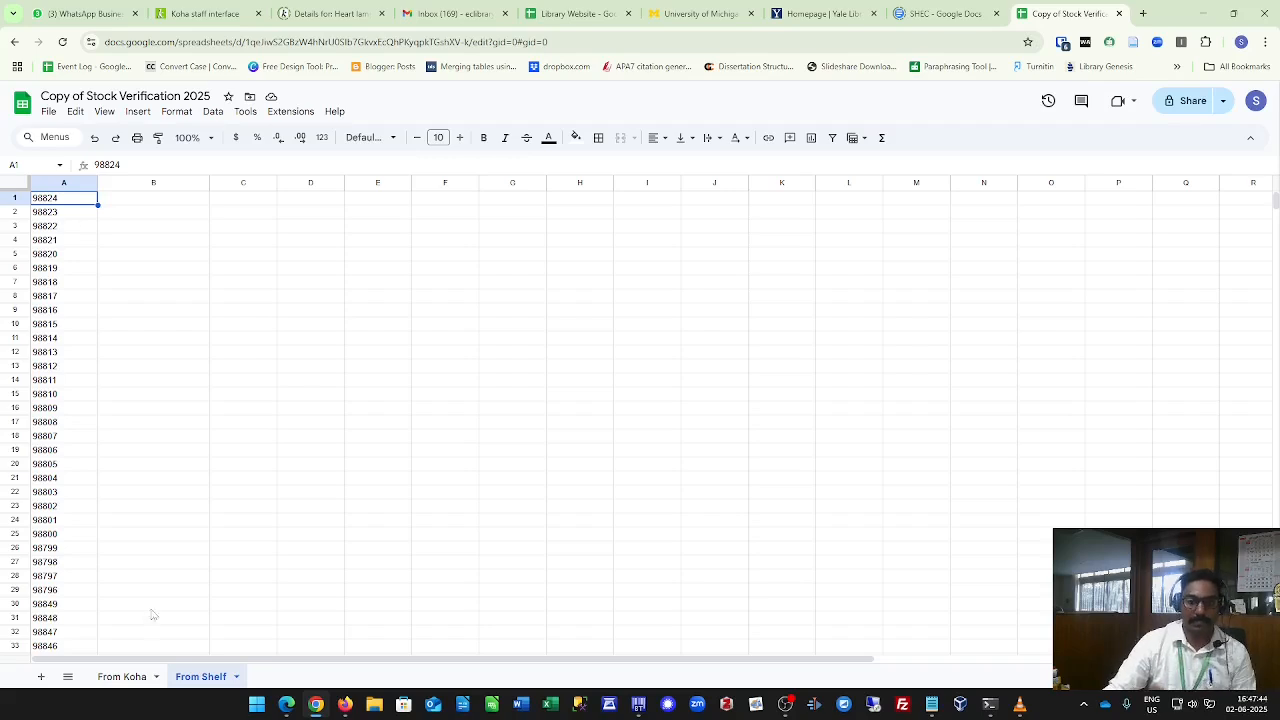
left_click(133, 680)
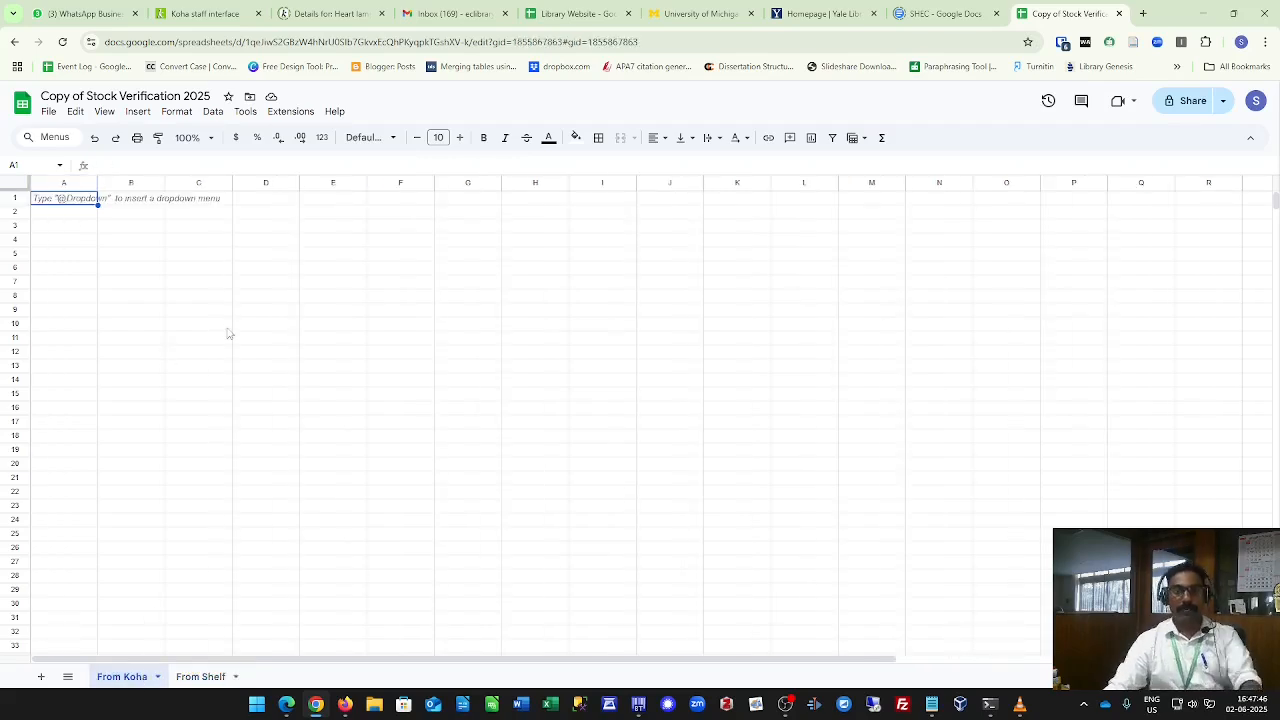
Switch to the Koha staff interface tab and open the Reports module.
left_click(205, 13)
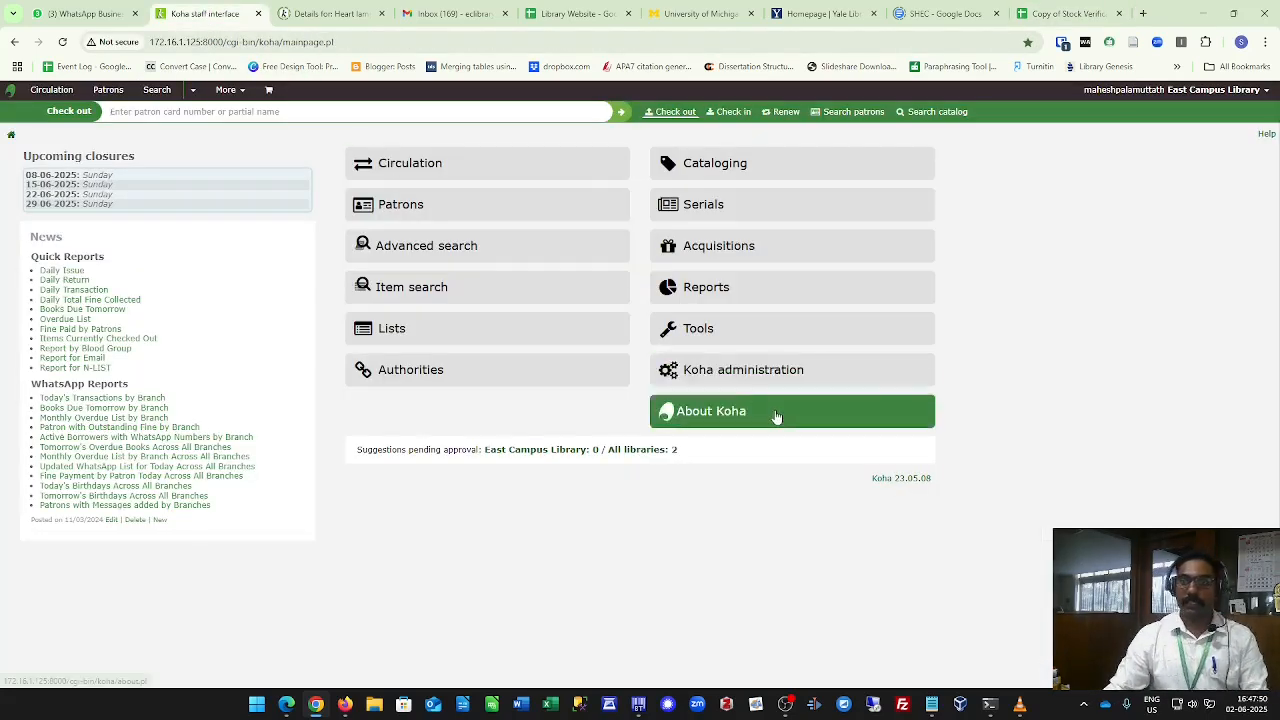
left_click(705, 298)
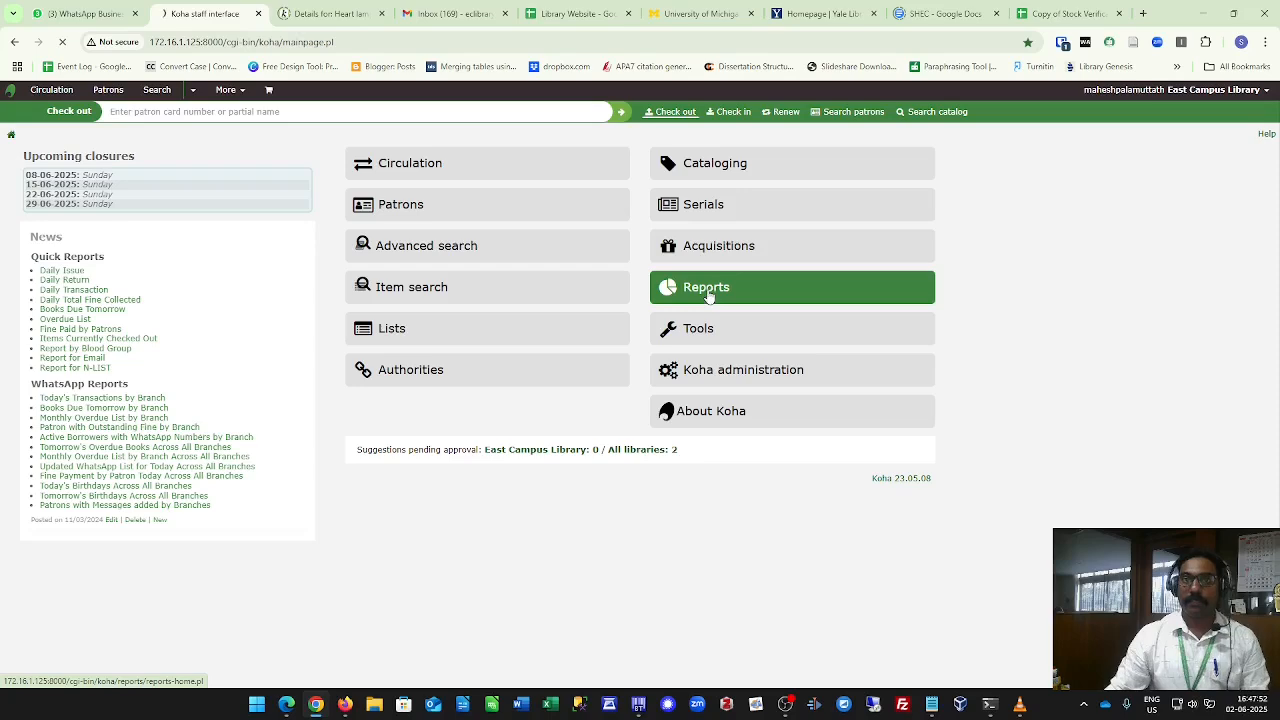
Switch to the blog post and select the SQL query for extracting all available item barcodes.
left_click(286, 704)
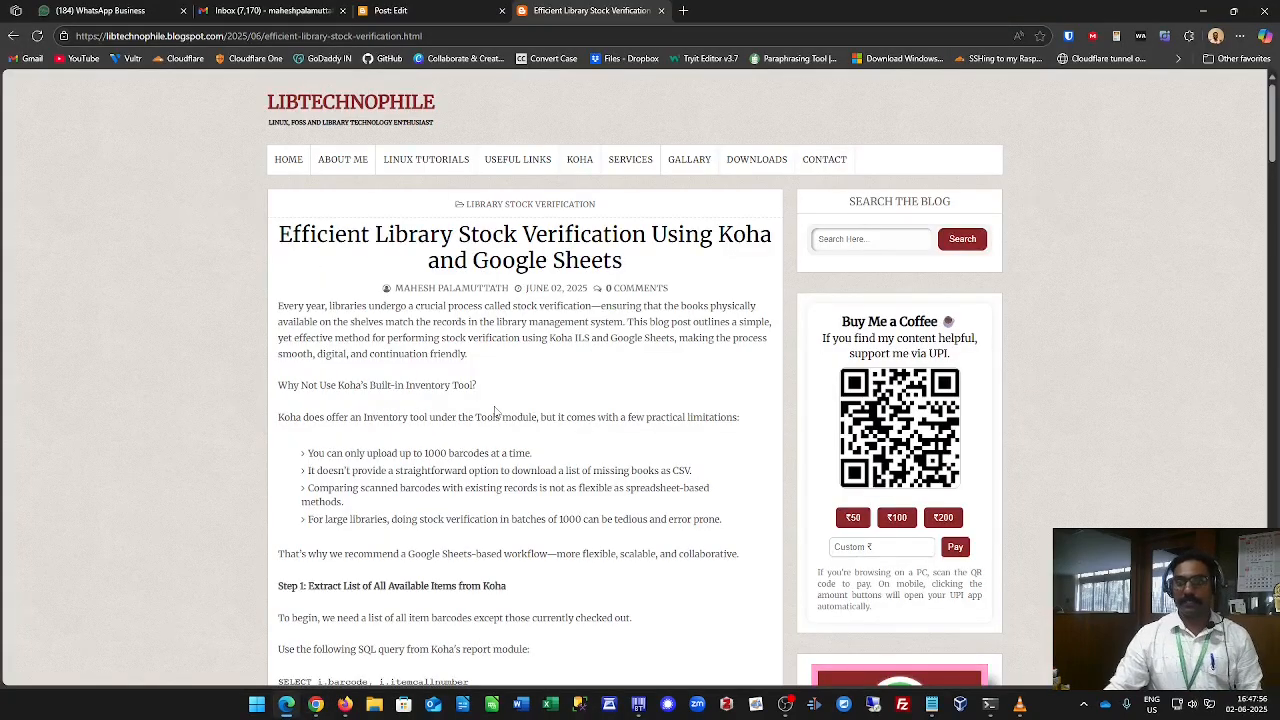
scroll(600, 449, "down", 1)
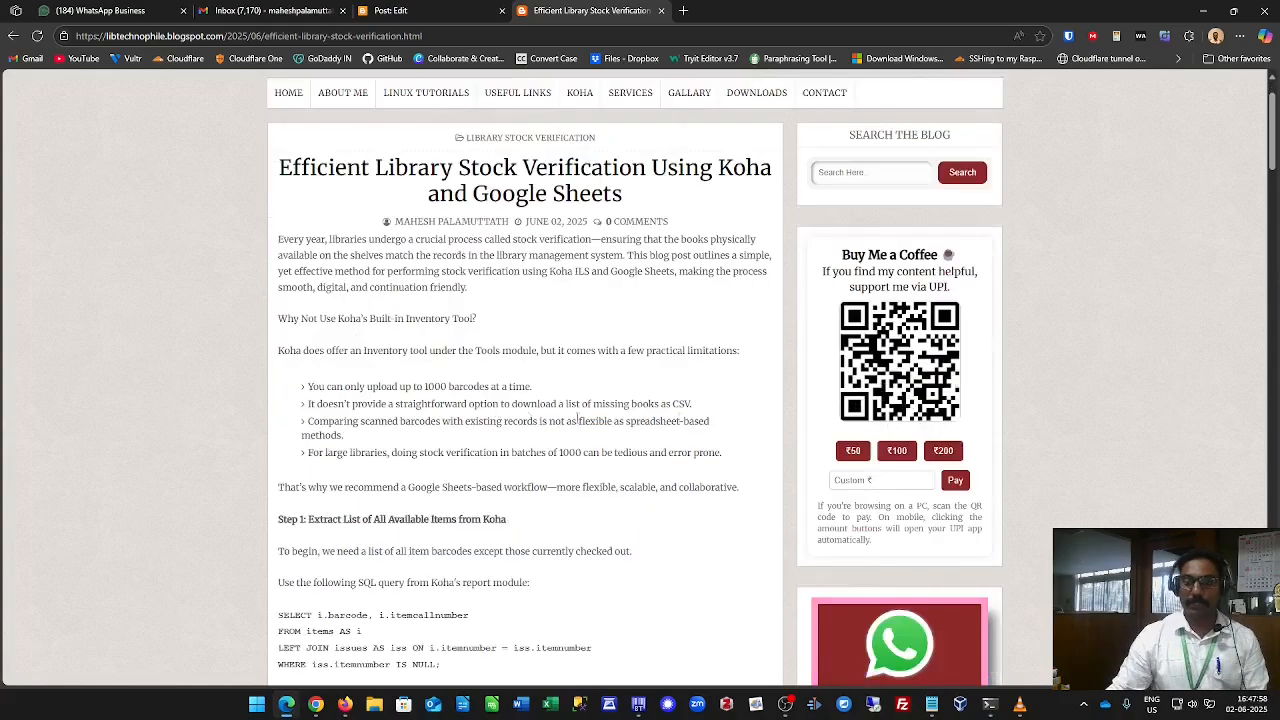
scroll(535, 451, "down", 2)
scroll(535, 451, "down", 2)
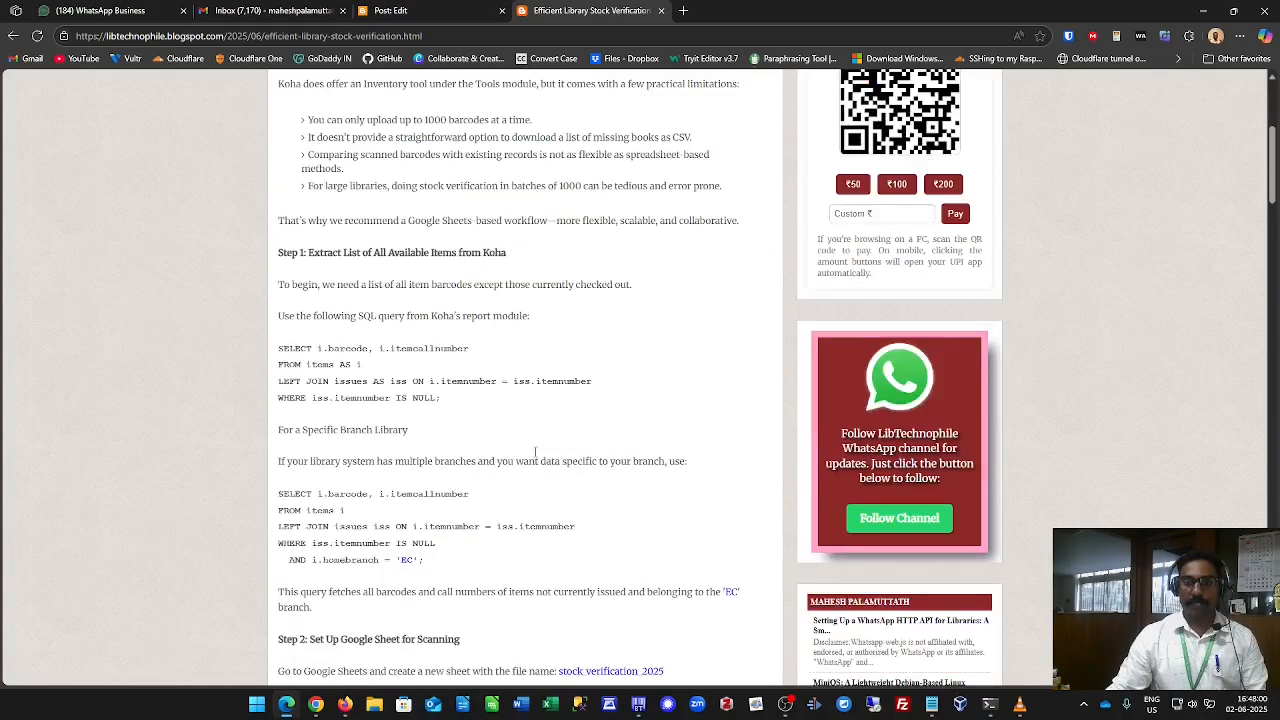
left_click_drag(278, 347, 488, 410)
left_click(485, 419)
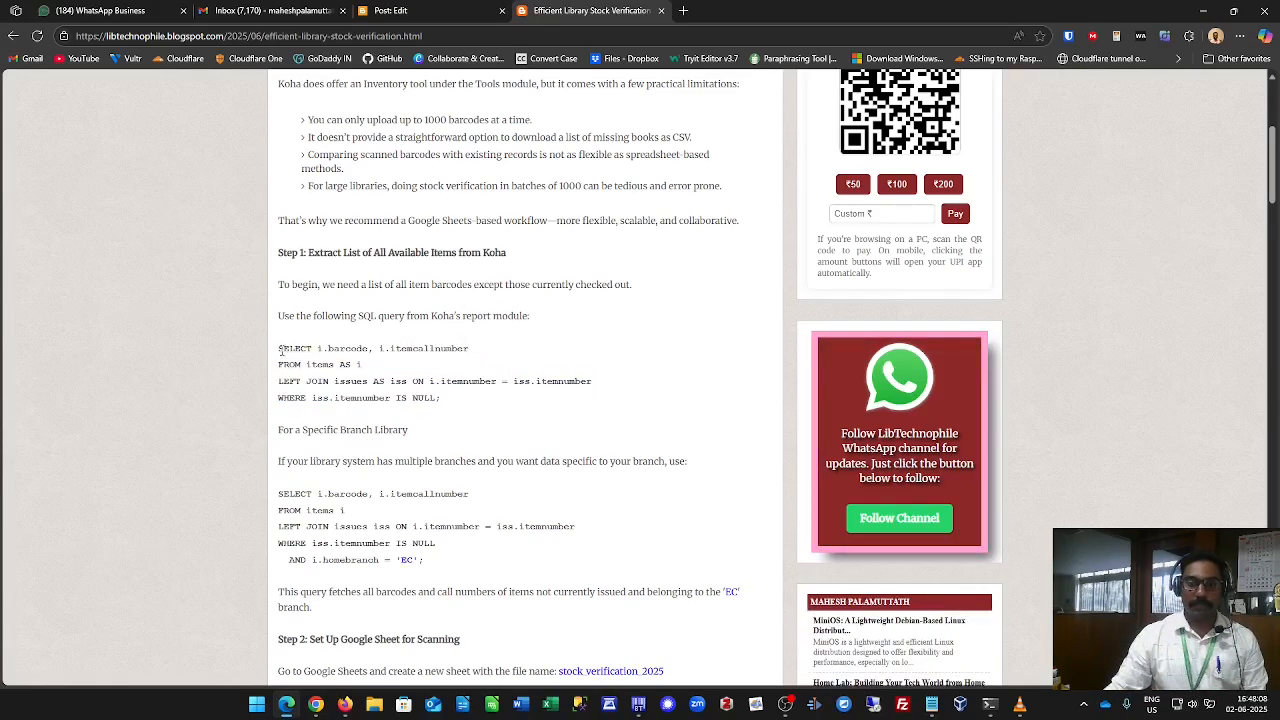
left_click_drag(278, 347, 519, 398)
left_click(459, 441)
Select the branch-specific SQL query, including its homebranch 'EC' condition.
scroll(459, 441, "down", 1)
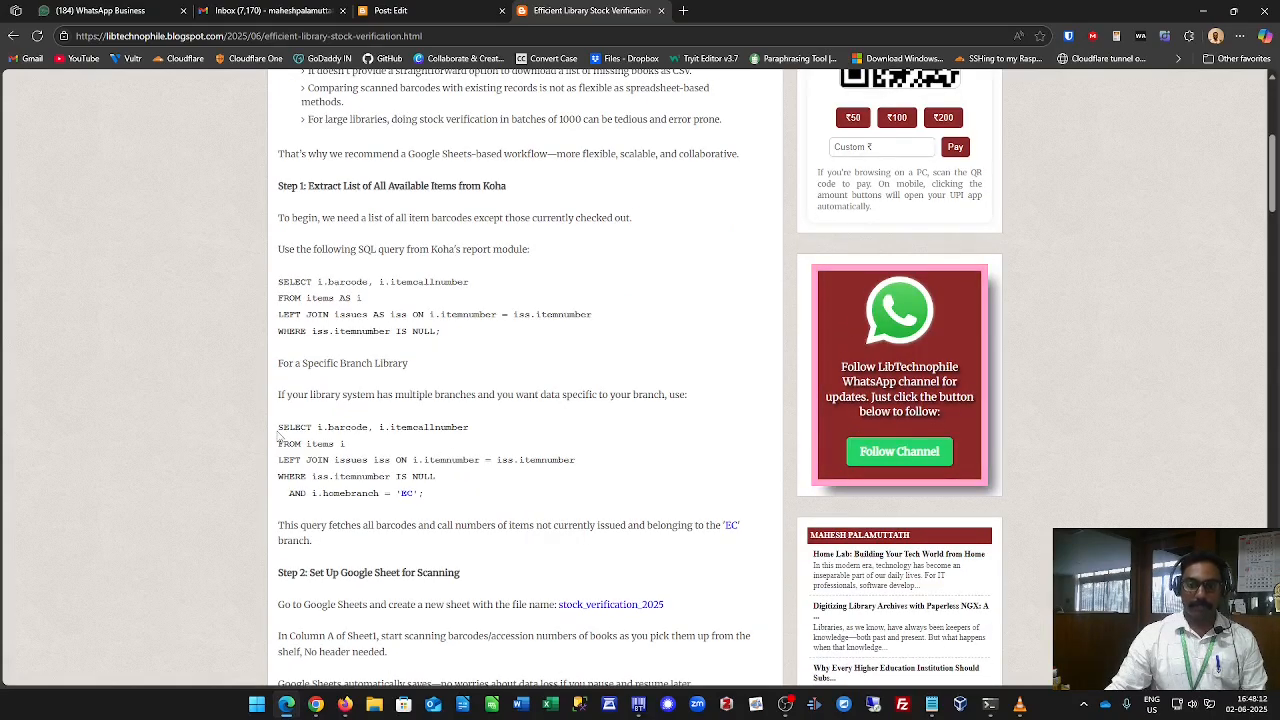
left_click_drag(278, 434, 446, 490)
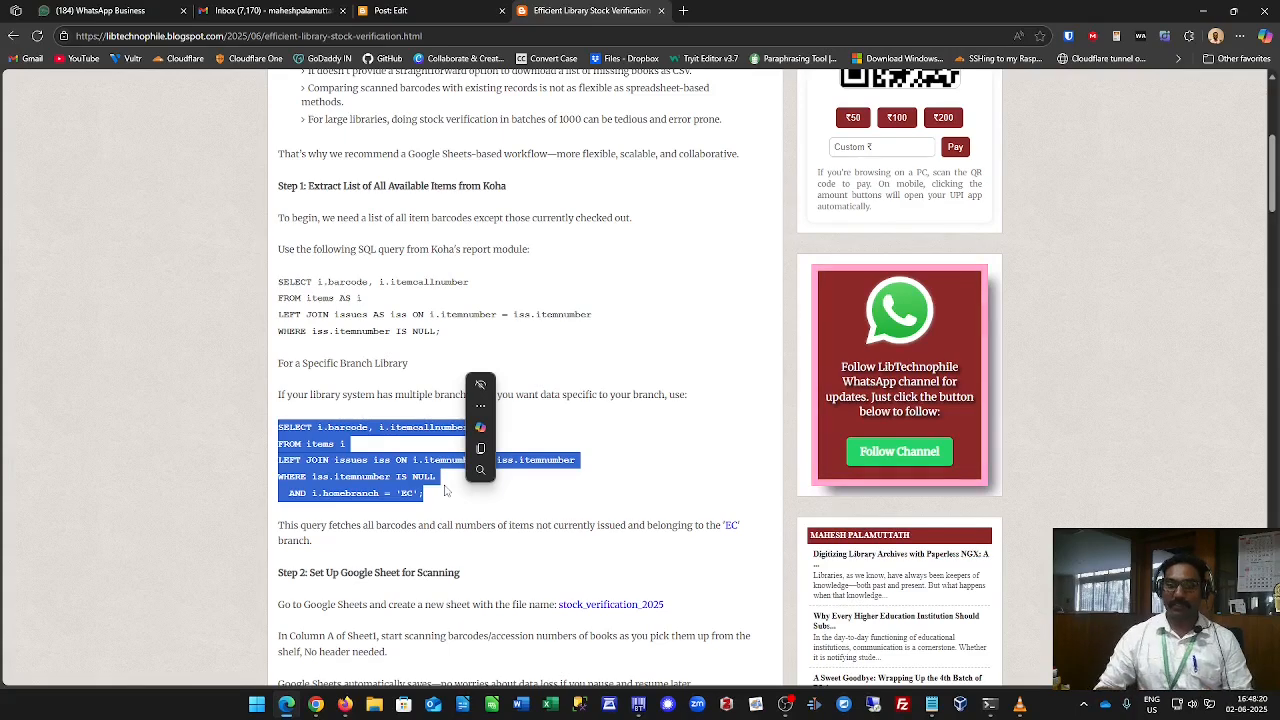
left_click(448, 493)
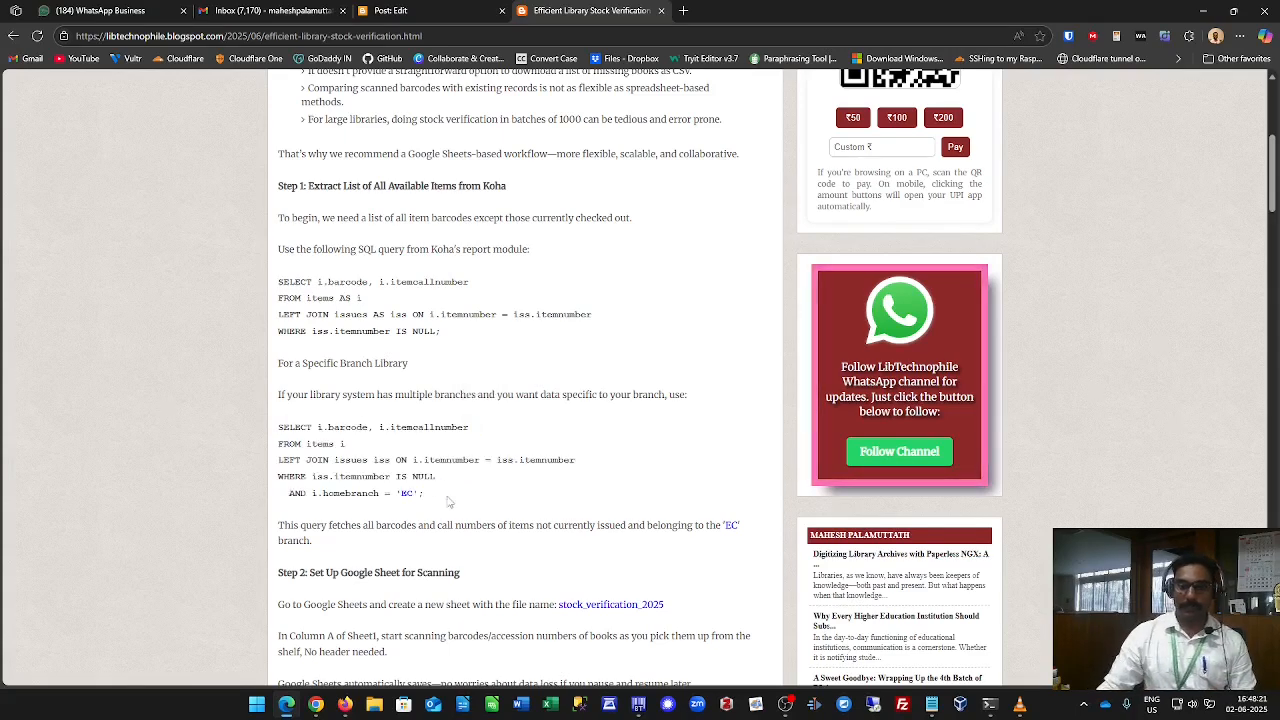
double_click(410, 493)
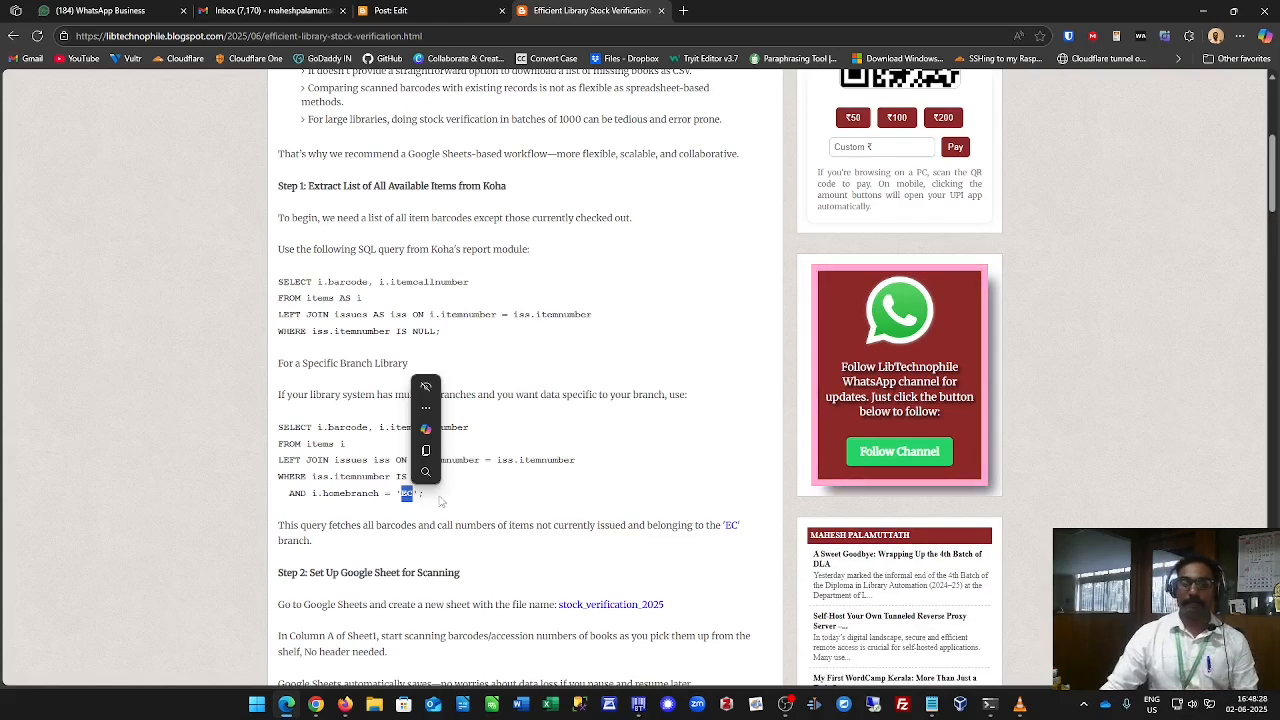
left_click(436, 502)
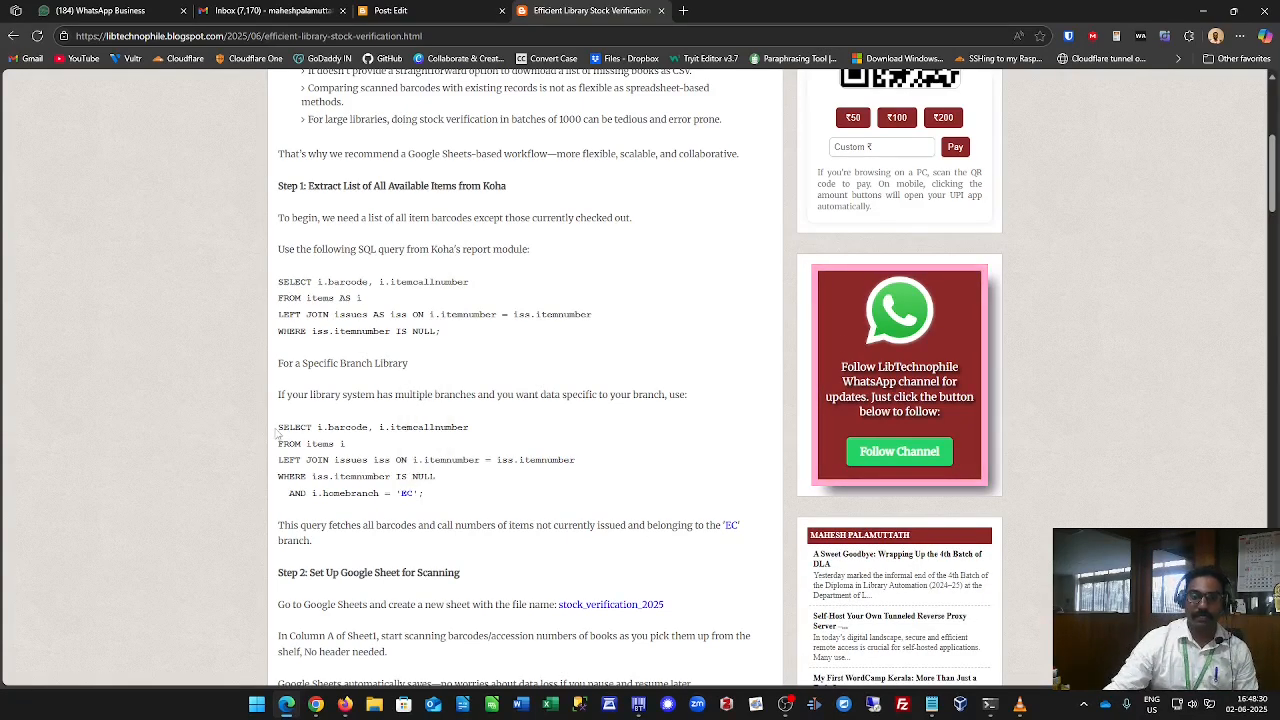
left_click_drag(278, 428, 472, 496)
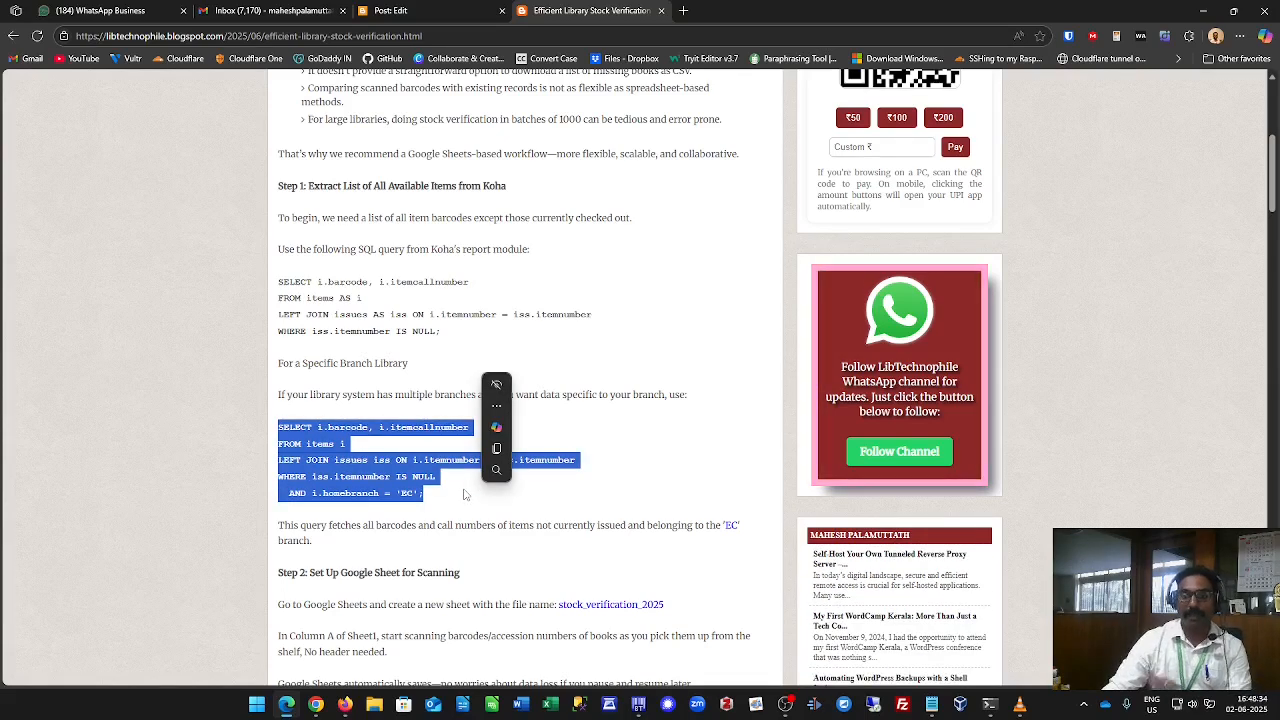
left_click(464, 494)
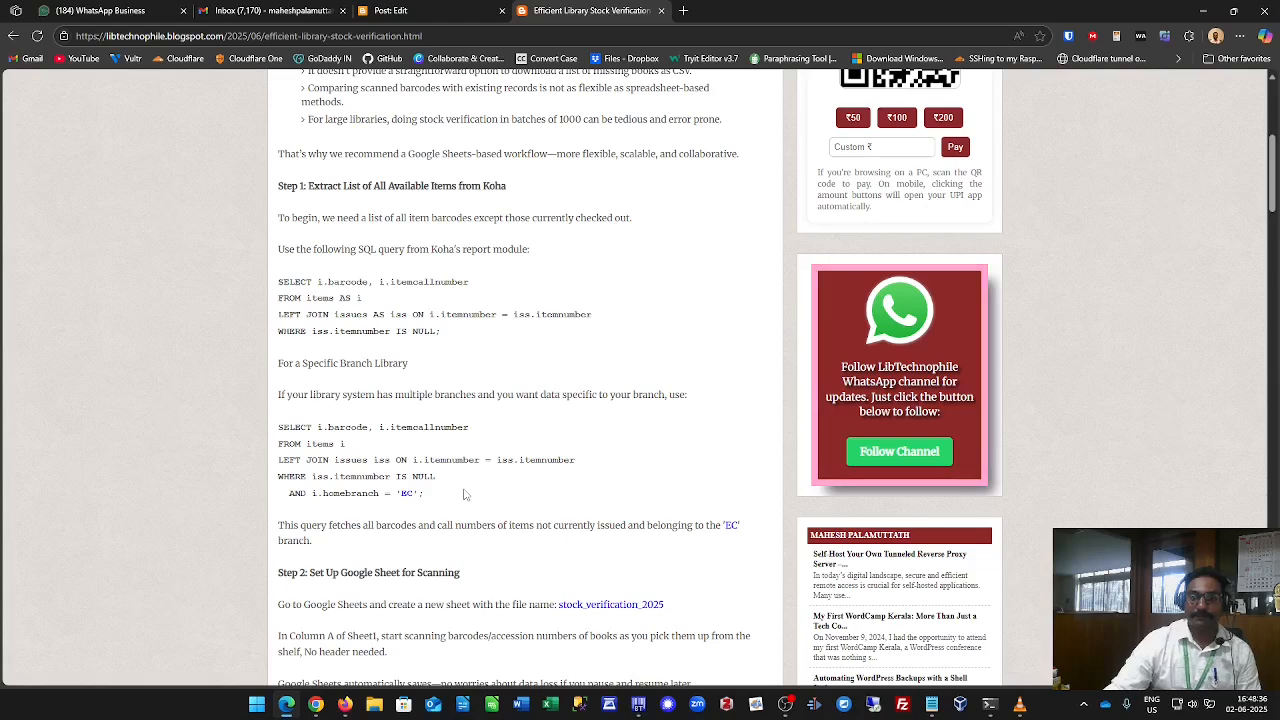
Copy the branch-specific SQL query with the homebranch 'EC' condition from the blog post.
left_click_drag(280, 428, 440, 496)
key("ctrl+c")
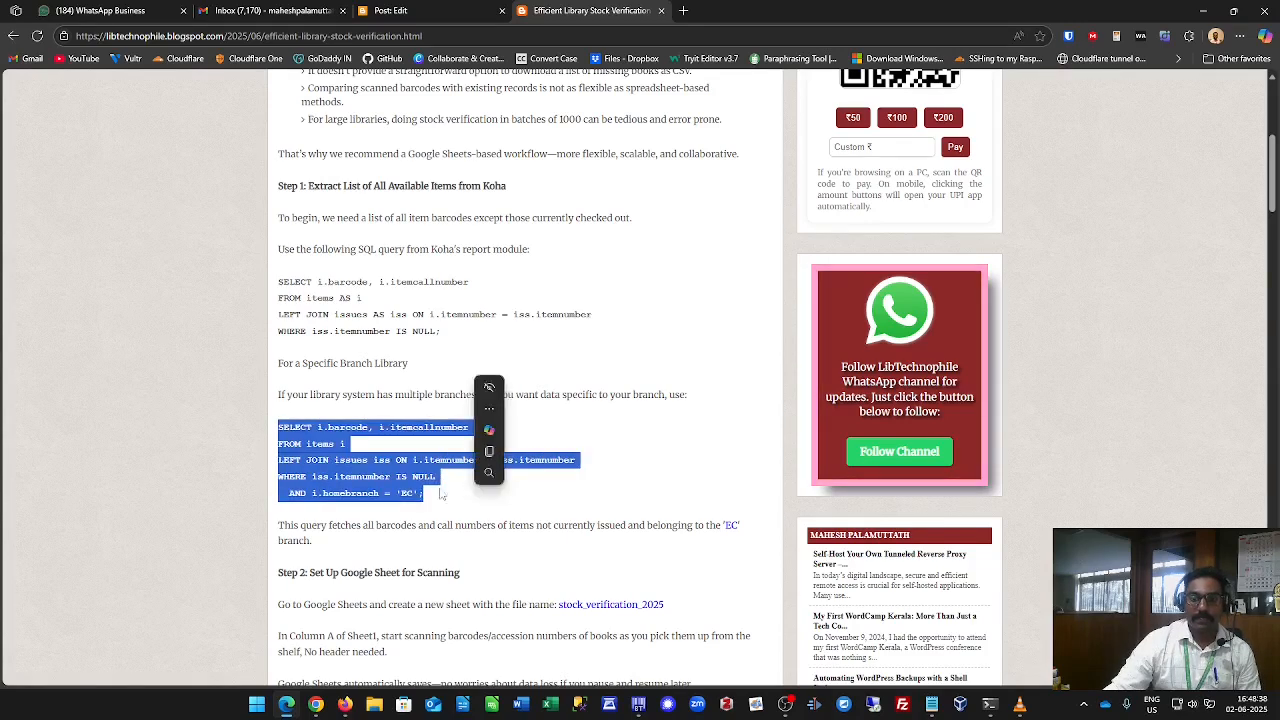
right_click(440, 494)
left_click(462, 207)
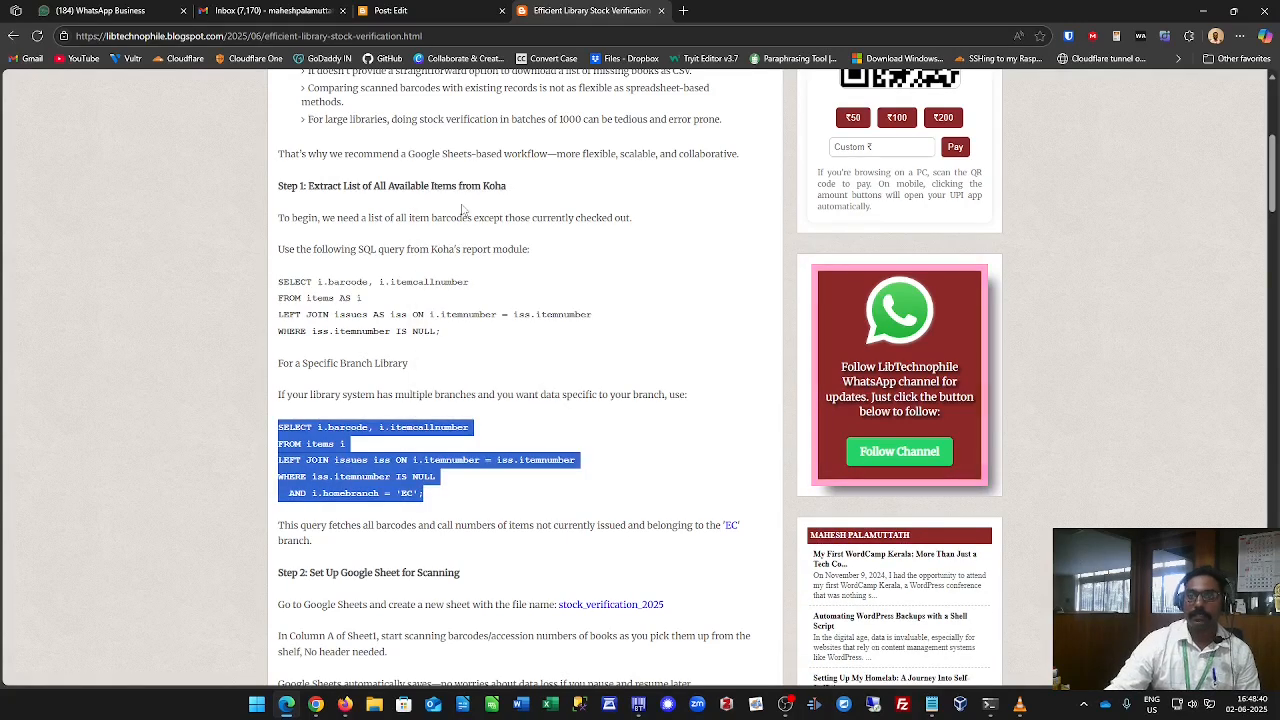
Switch to the Koha staff interface and start a new report from SQL.
key("alt+Tab")
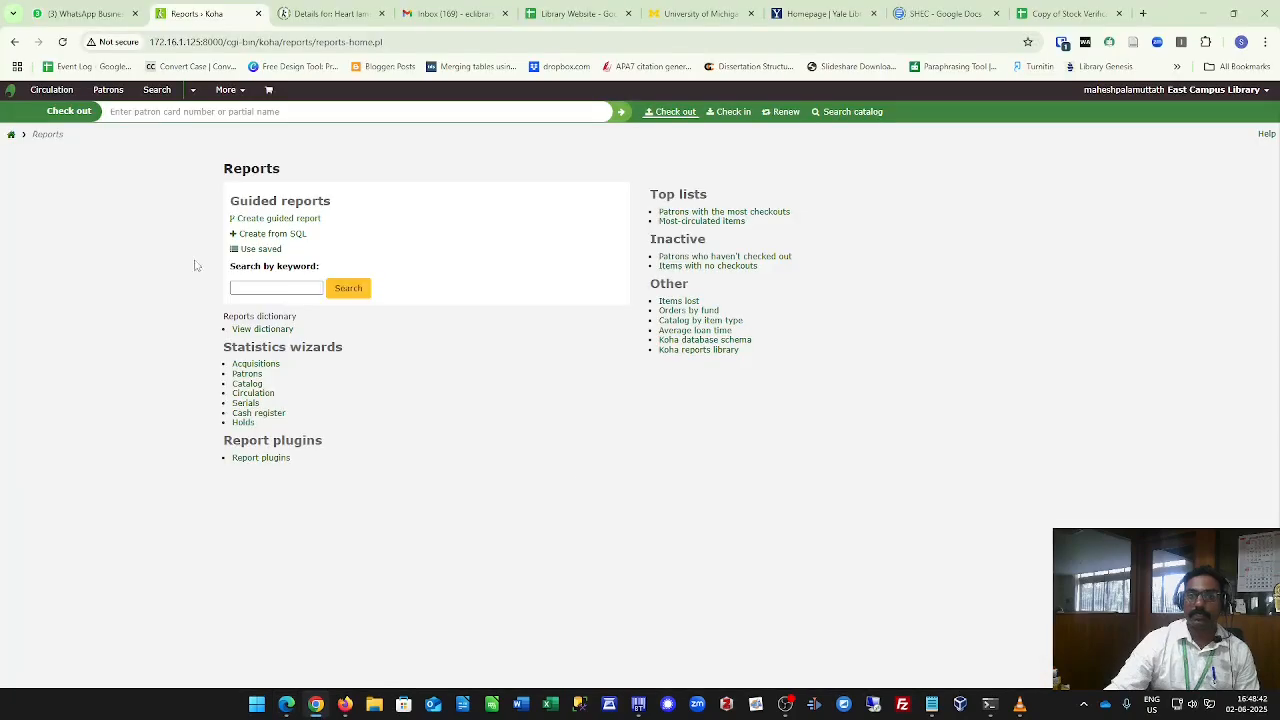
left_click(9, 136)
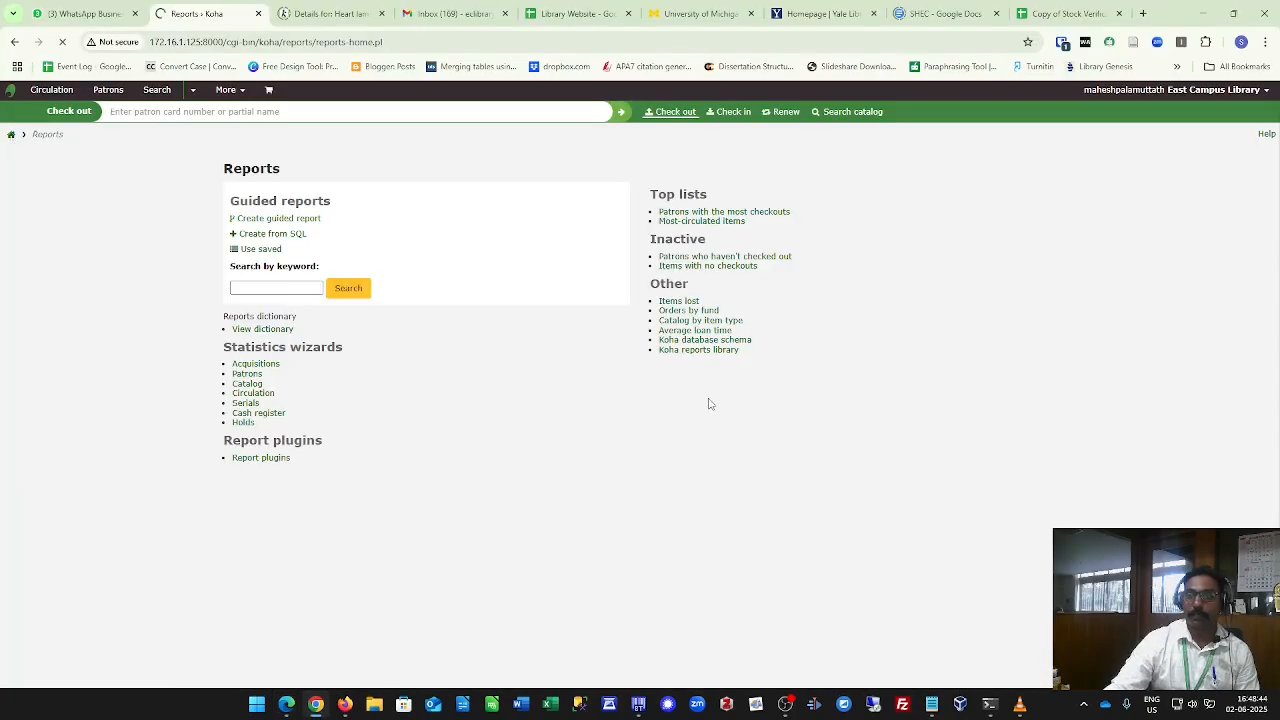
left_click(718, 300)
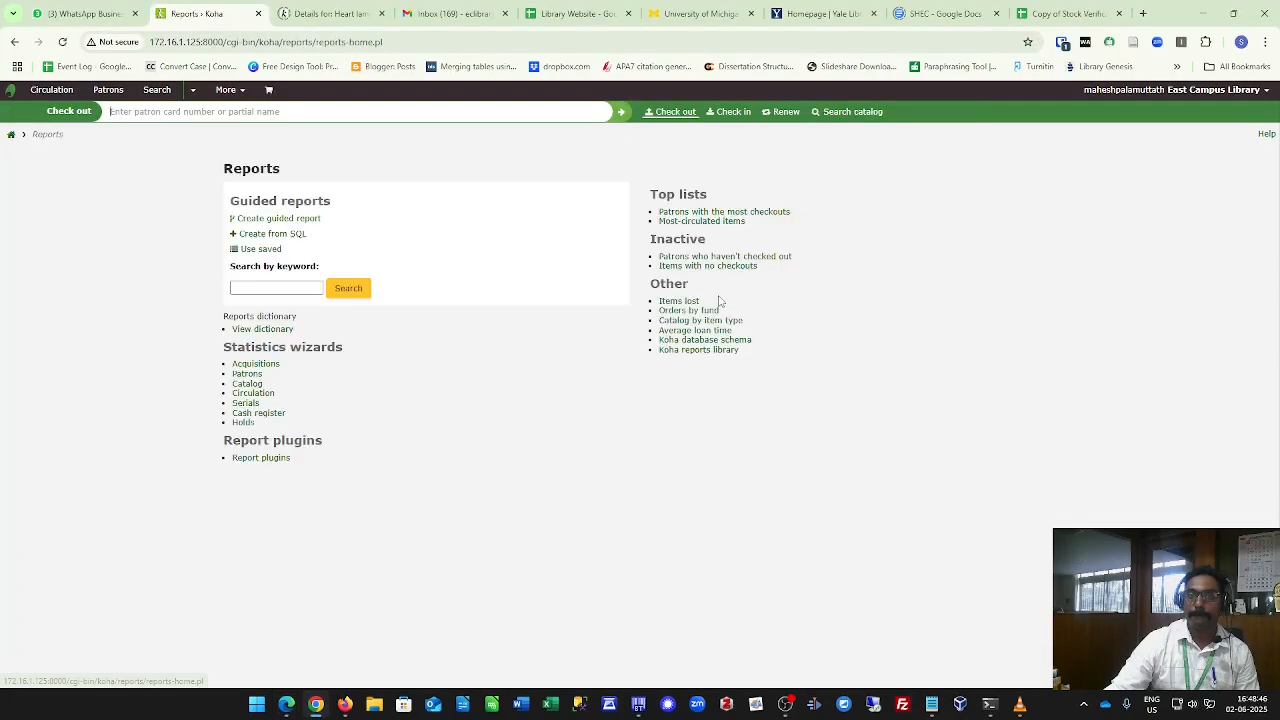
left_click(297, 238)
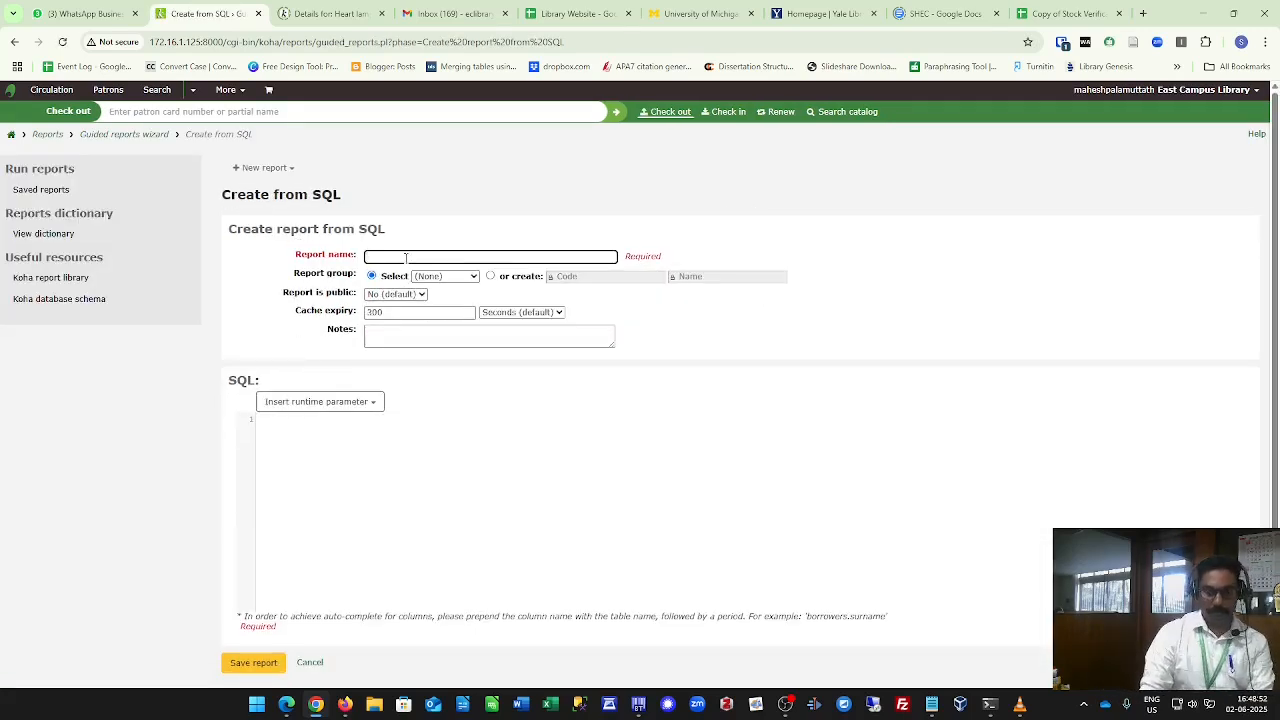
Name the new report "books available in koha".
type("books")
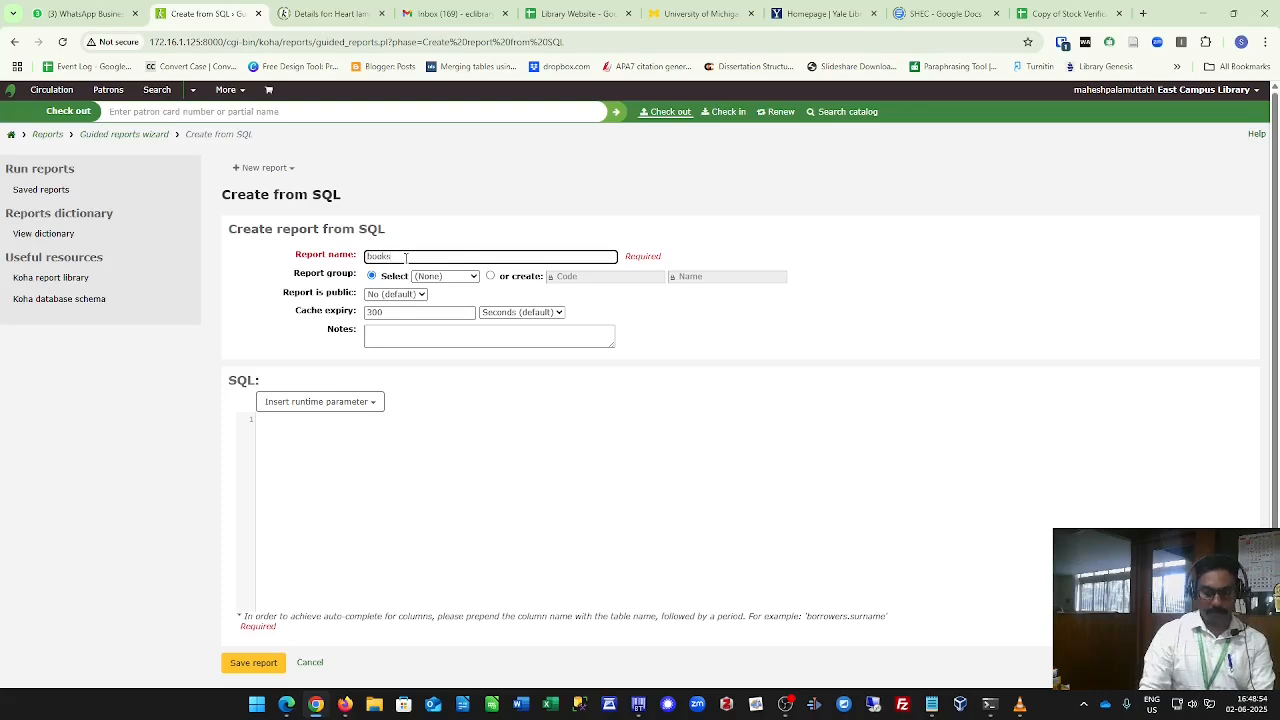
type(" not")
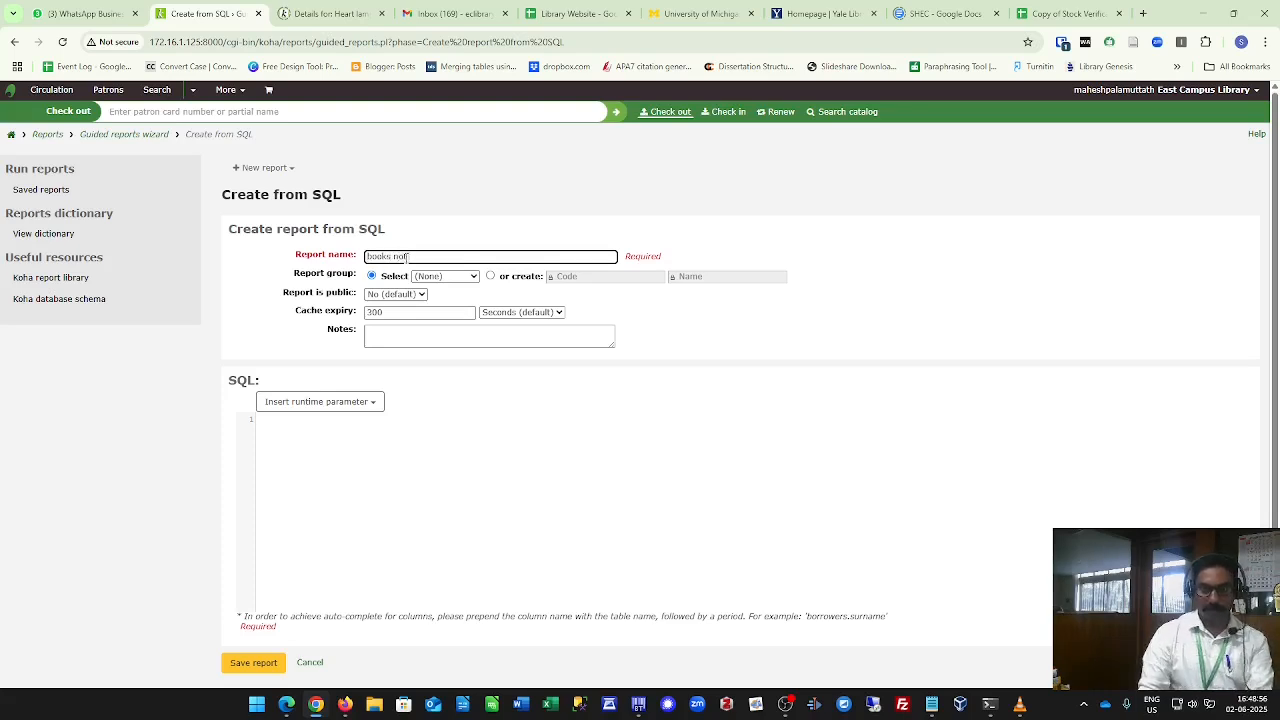
key("BackSpace")
key("BackSpace")
key("BackSpace")
type("a")
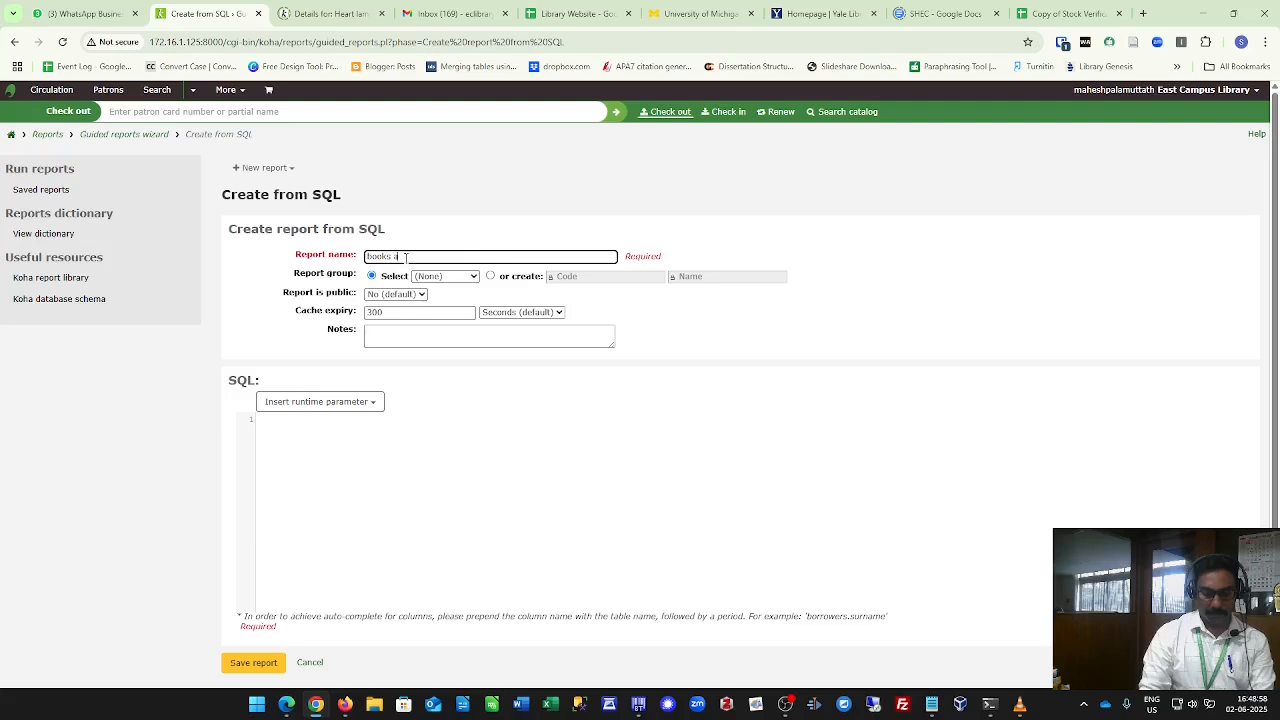
type("vailable i")
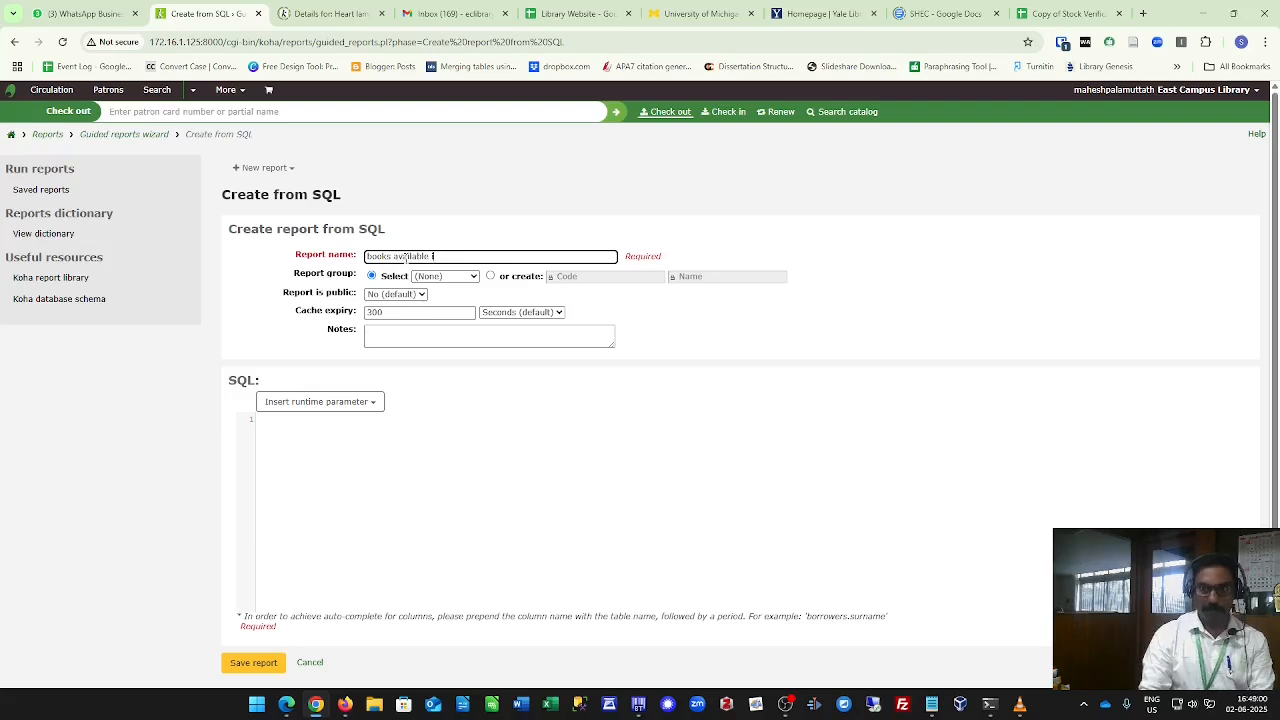
type("n koha")
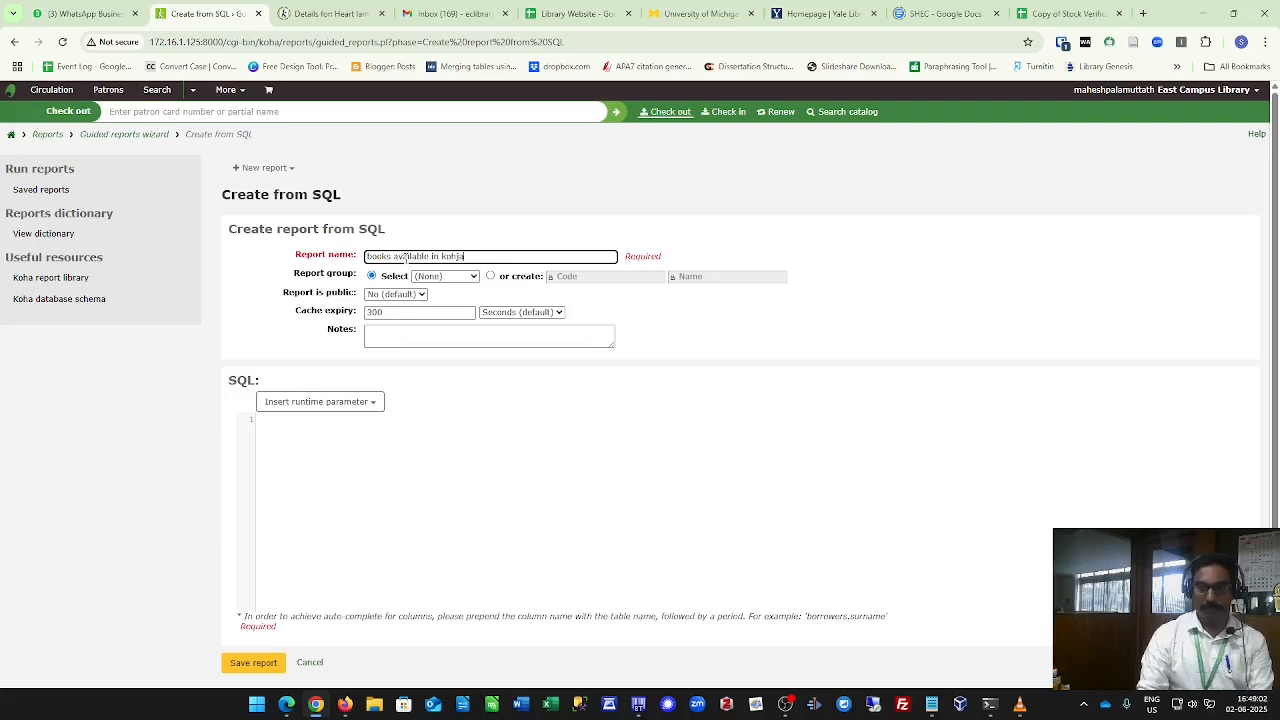
Paste the copied SQL query into the report's SQL field and save the report.
left_click(385, 512)
key("ctrl+v")
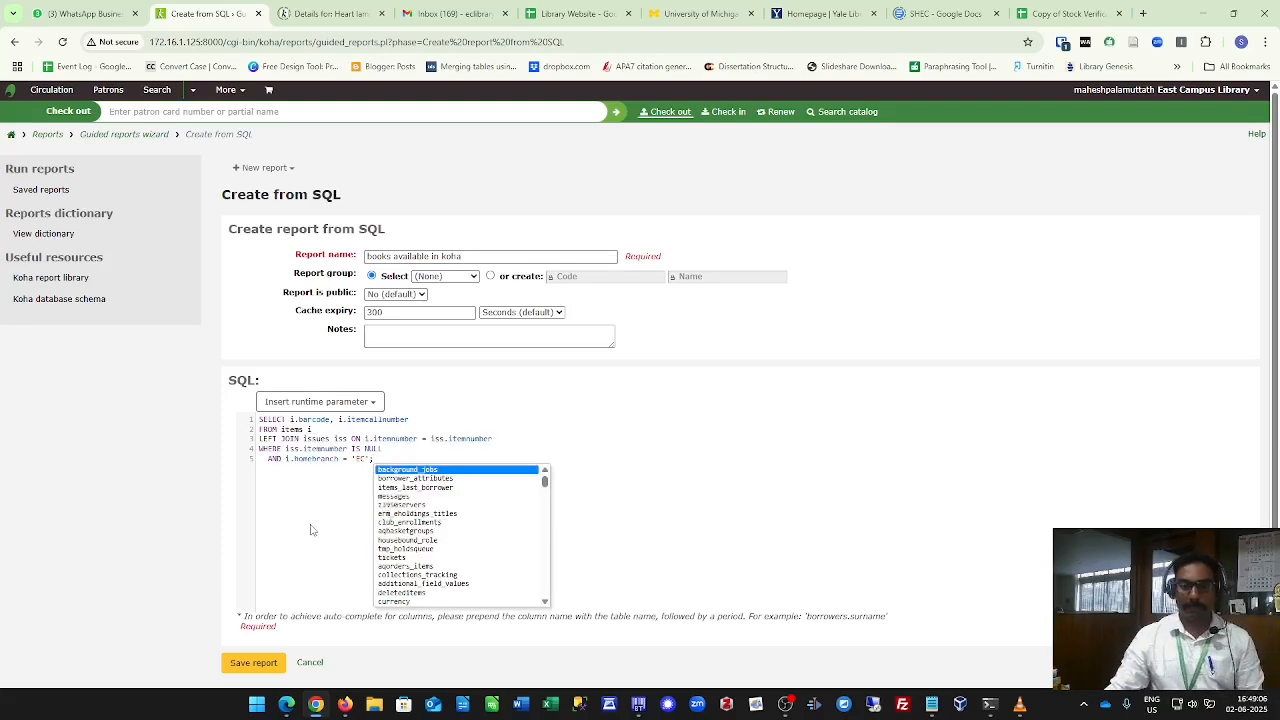
scroll(311, 530, "down", 1)
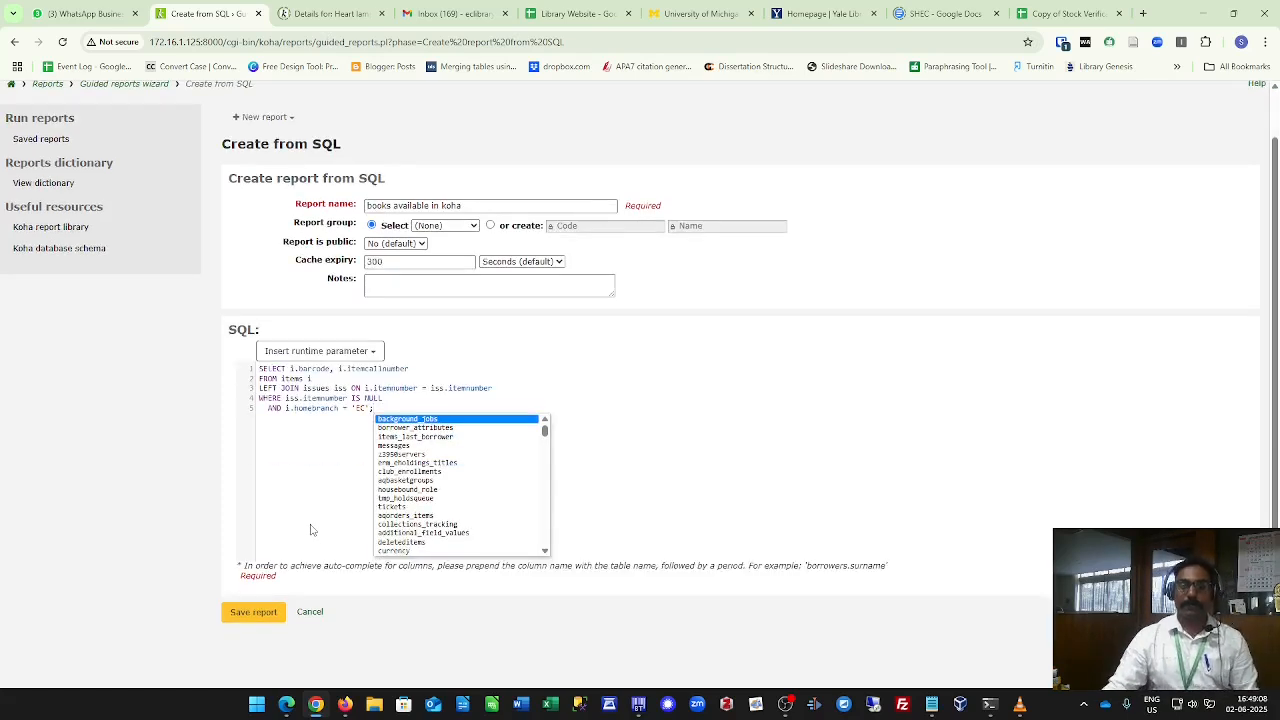
left_click(254, 612)
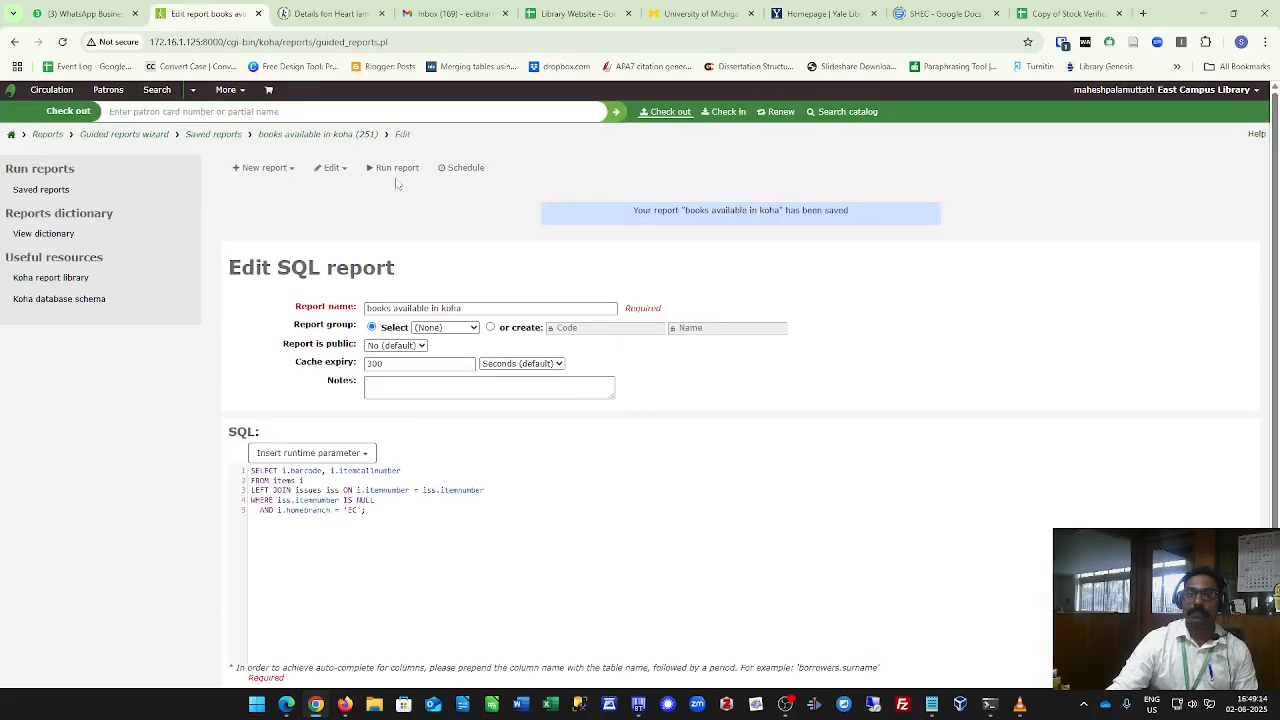
Run the saved report and download its results as semicolon separated text (.csv).
left_click(395, 168)
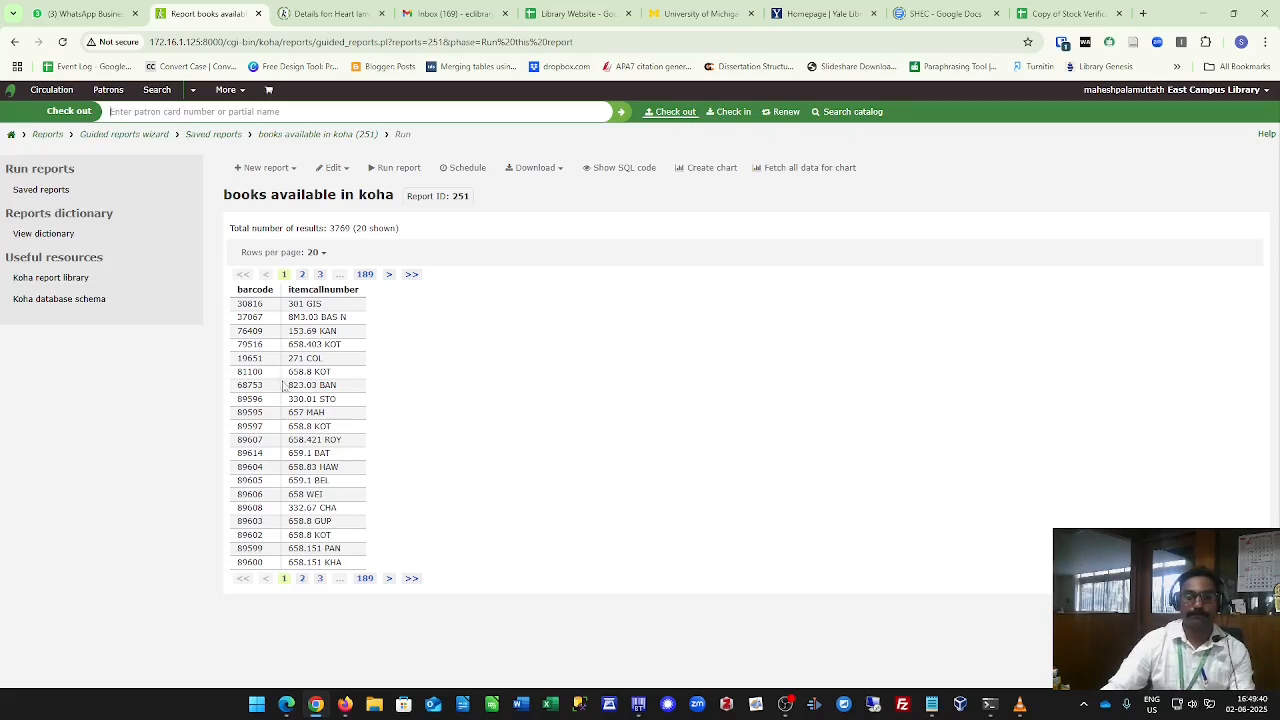
left_click(537, 168)
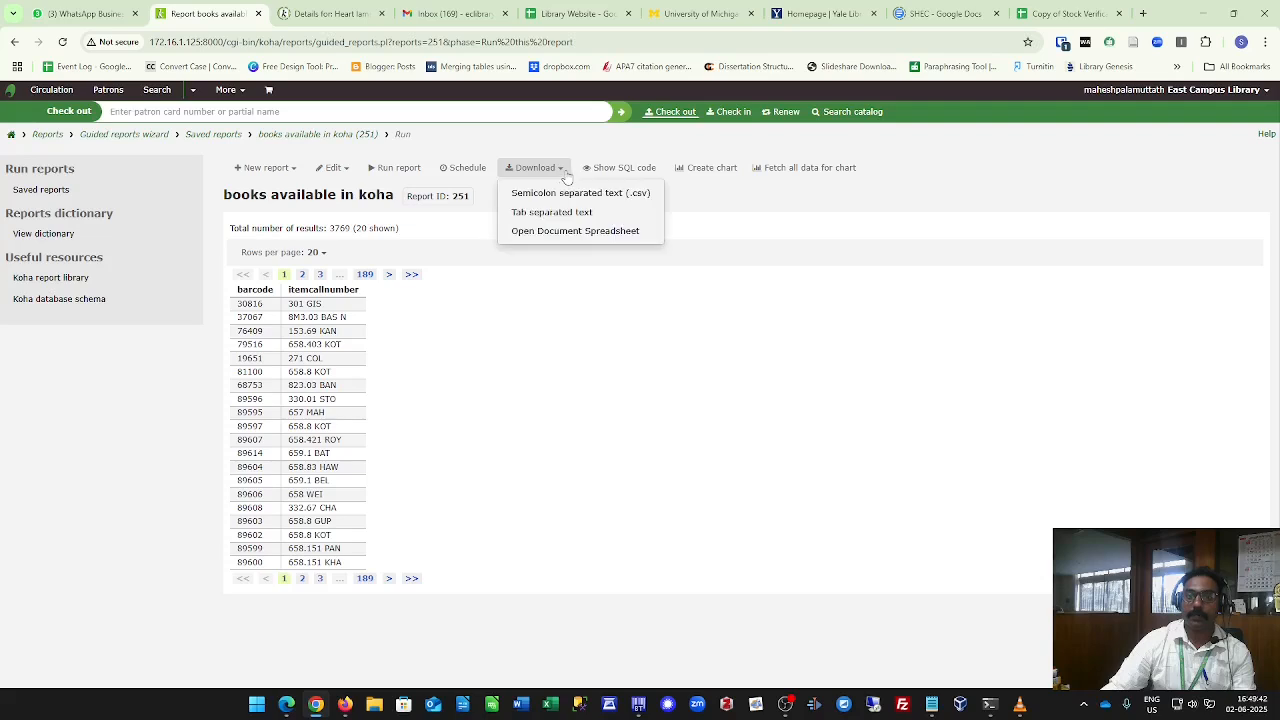
left_click(578, 196)
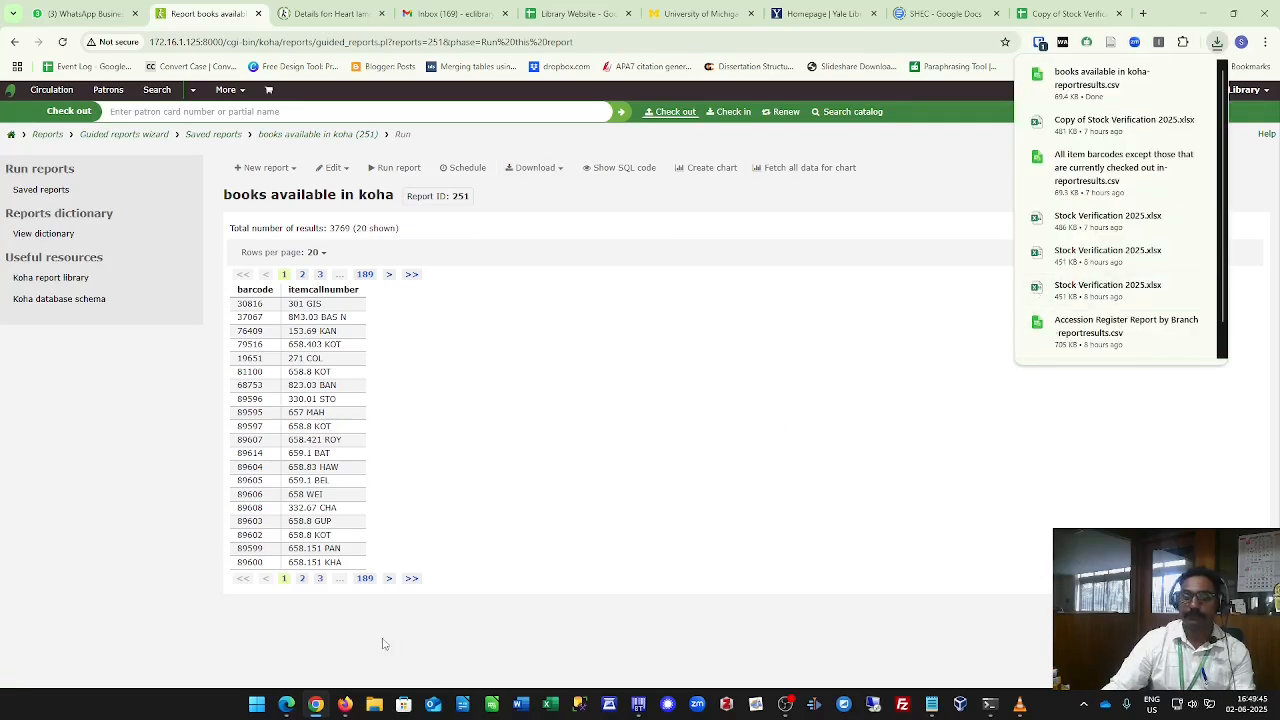
Open the downloaded books available in koha-reportresults.csv from Downloads in LibreOffice, accepting the text import settings.
left_click(374, 704)
left_click(59, 214)
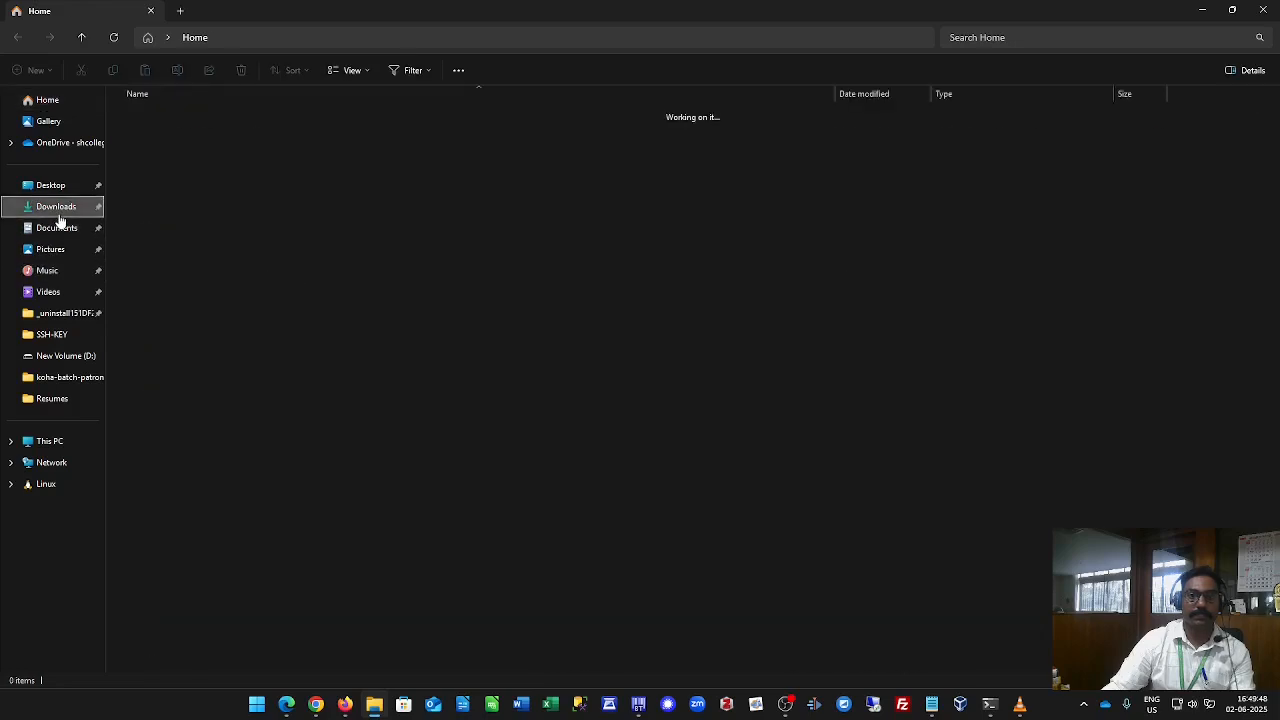
left_click(204, 135)
right_click(204, 135)
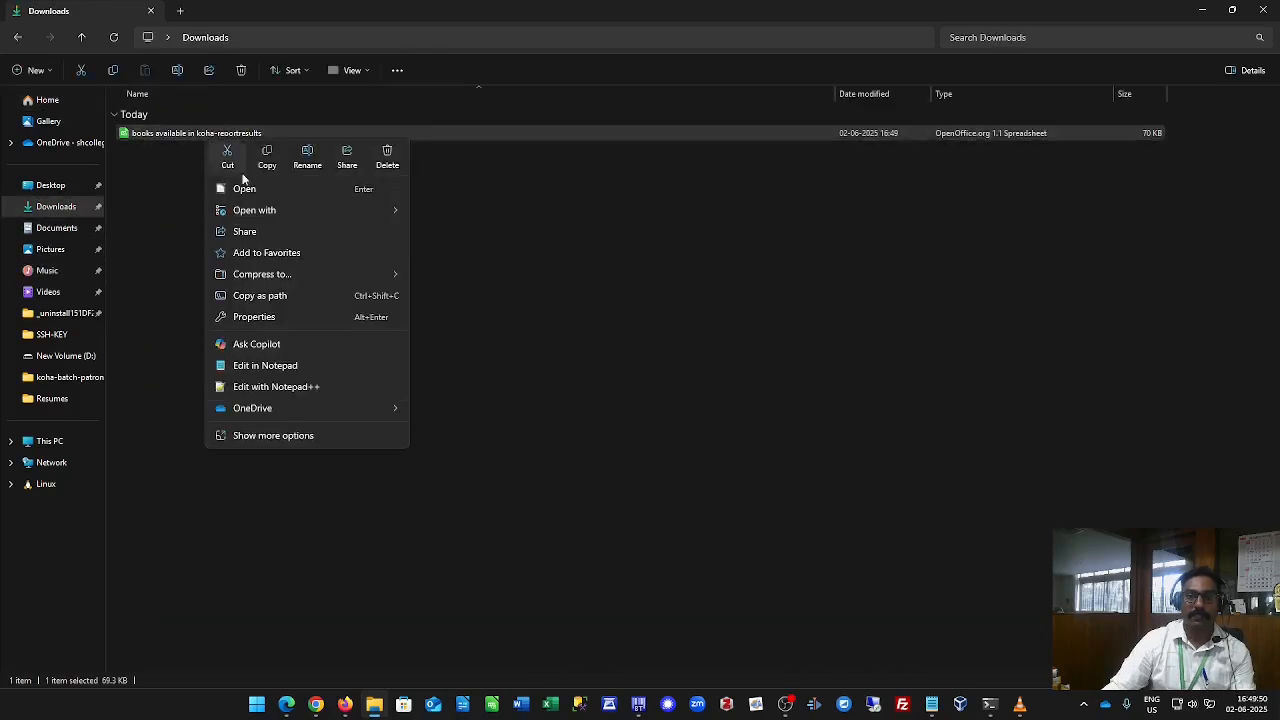
mouse_move(360, 210)
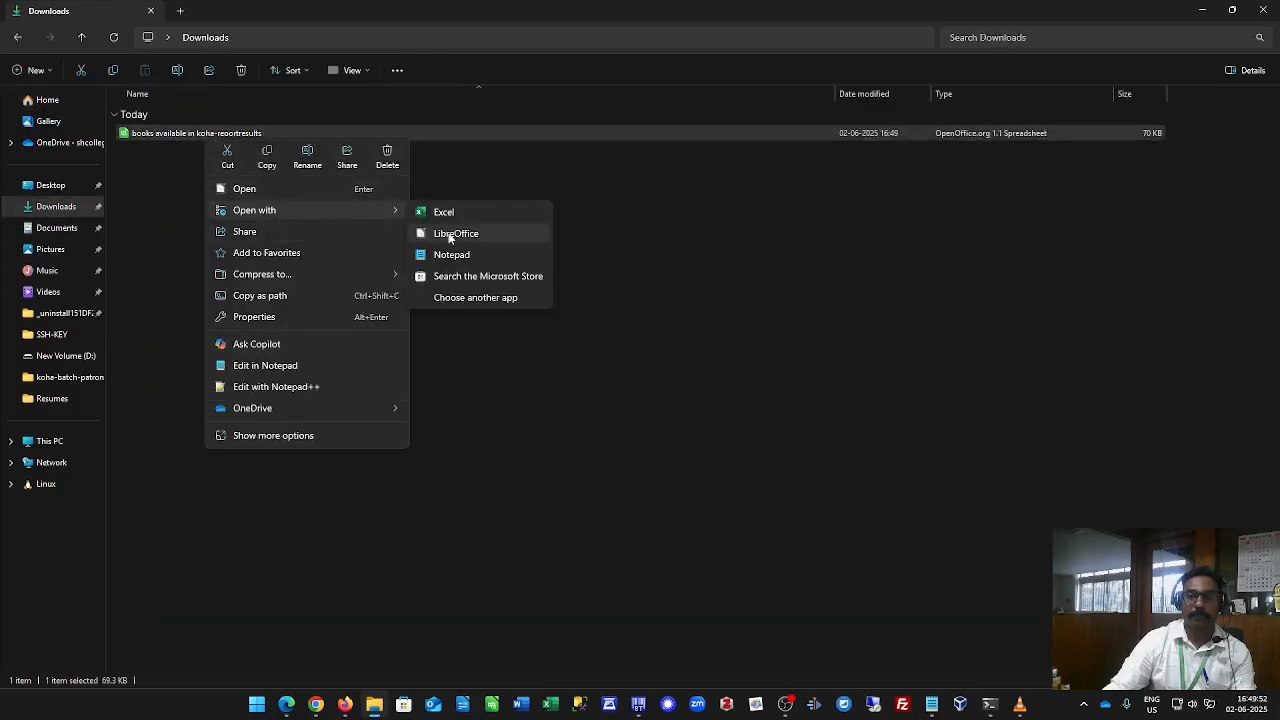
left_click(450, 235)
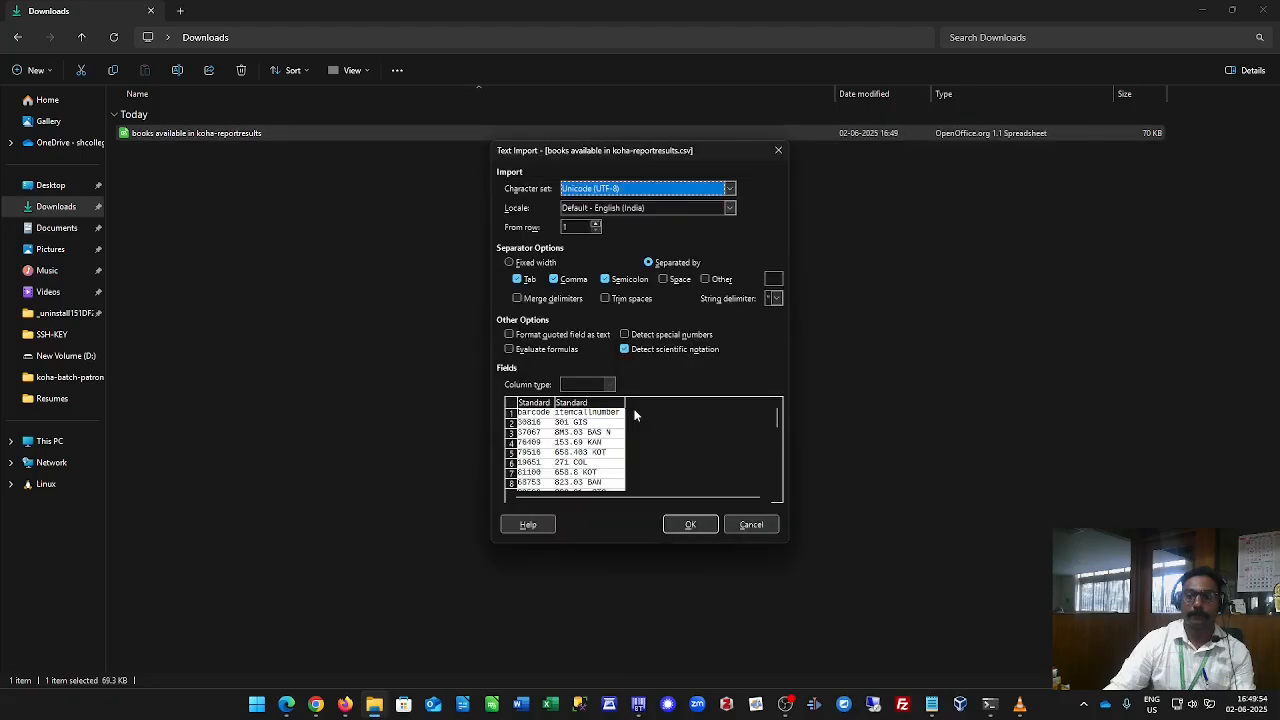
left_click(680, 527)
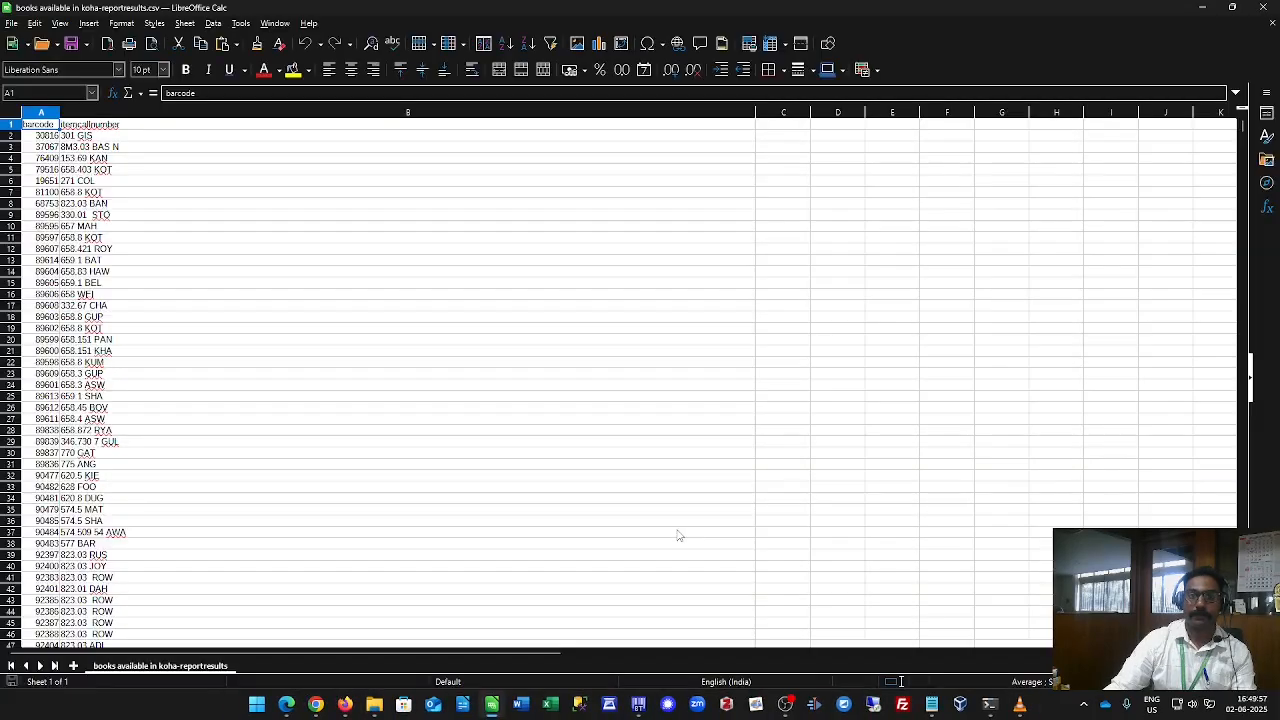
Widen the barcode and itemcallnumber columns and left-align all cells in the spreadsheet.
left_click(12, 124)
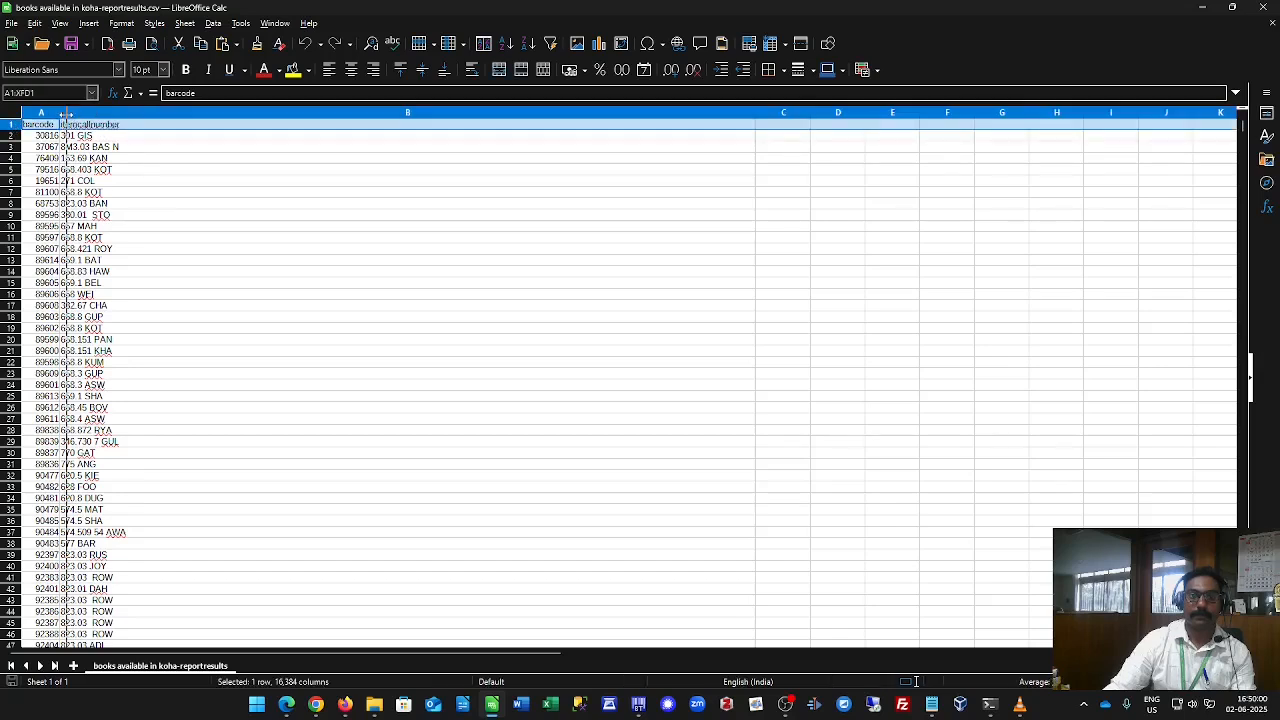
double_click(58, 112)
left_click(50, 169)
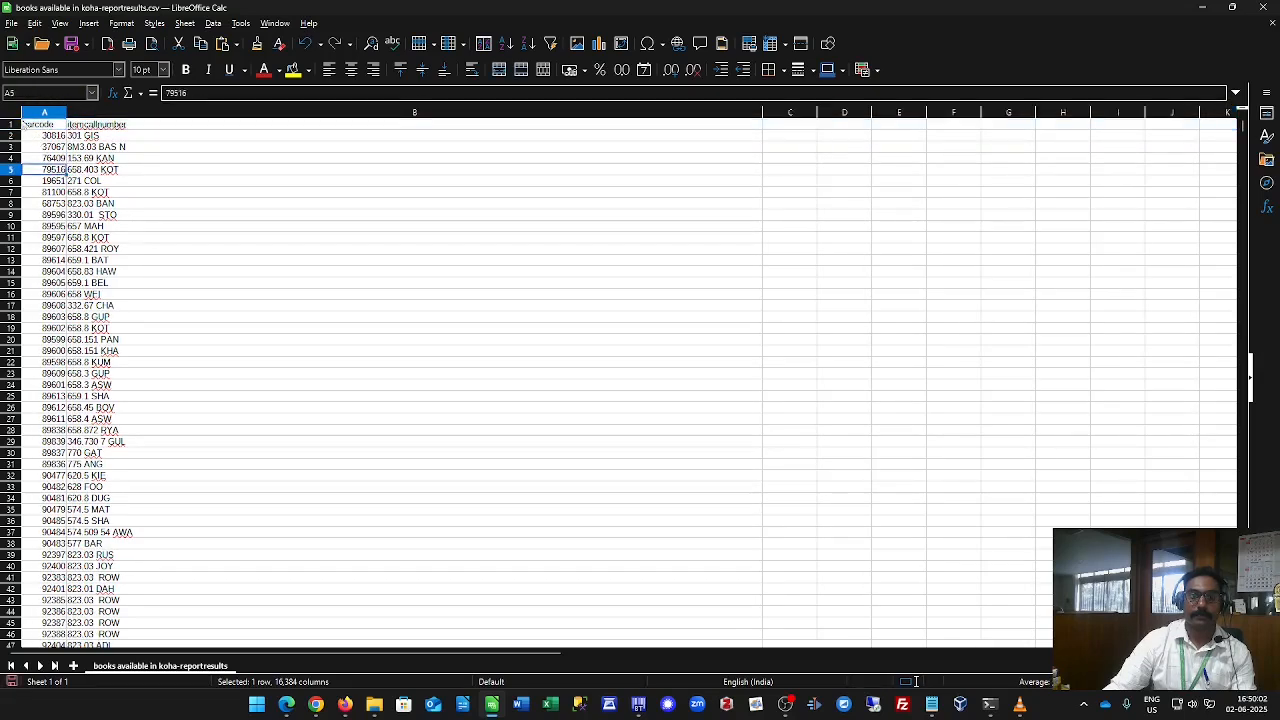
key("ctrl+a")
left_click_drag(66, 113, 110, 113)
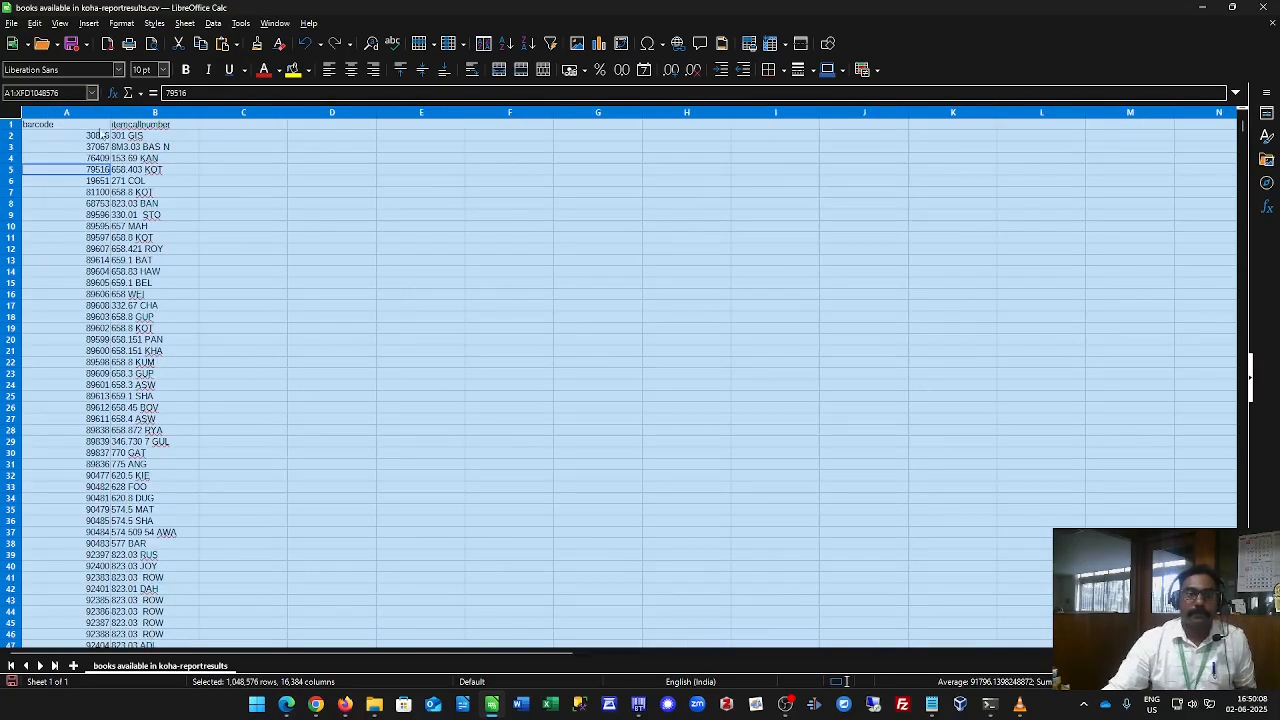
left_click(329, 70)
left_click(264, 242)
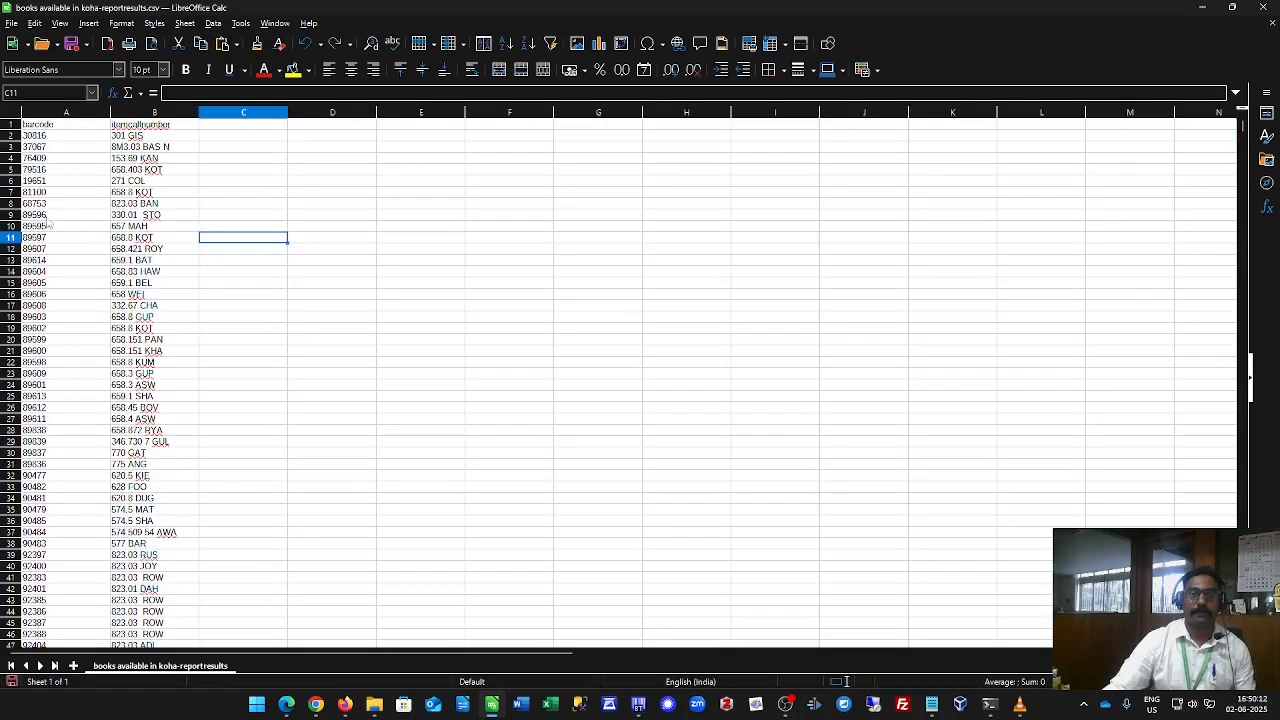
Delete the header row containing barcode and itemcallnumber.
right_click(13, 124)
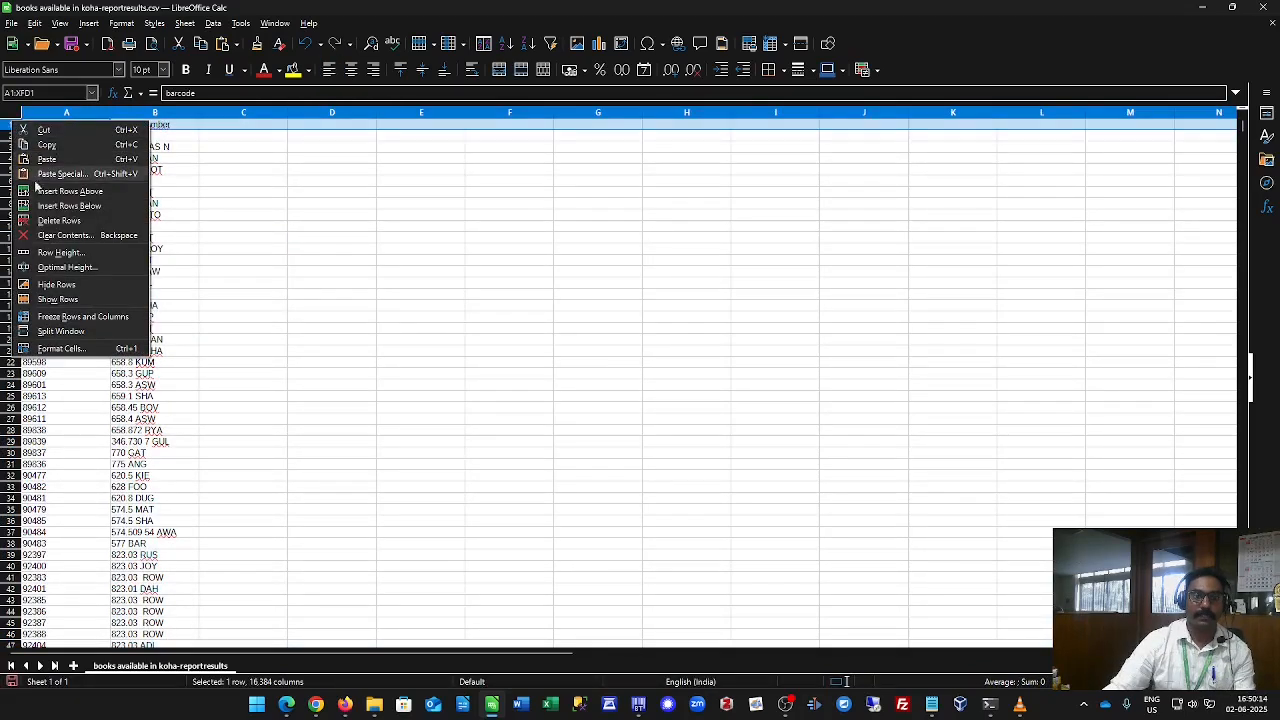
left_click(37, 222)
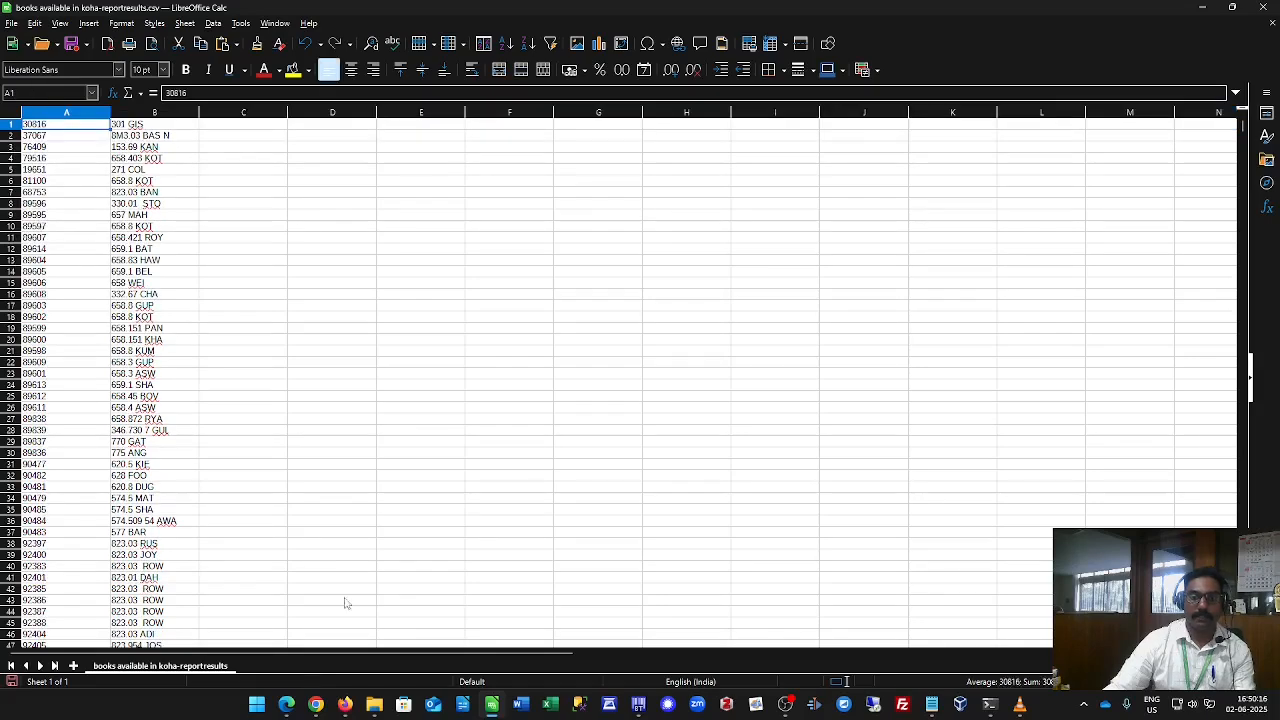
Check the From Koha and From Shelf sheets in Google Sheets and the blog post, returning to the Calc file.
left_click(316, 704)
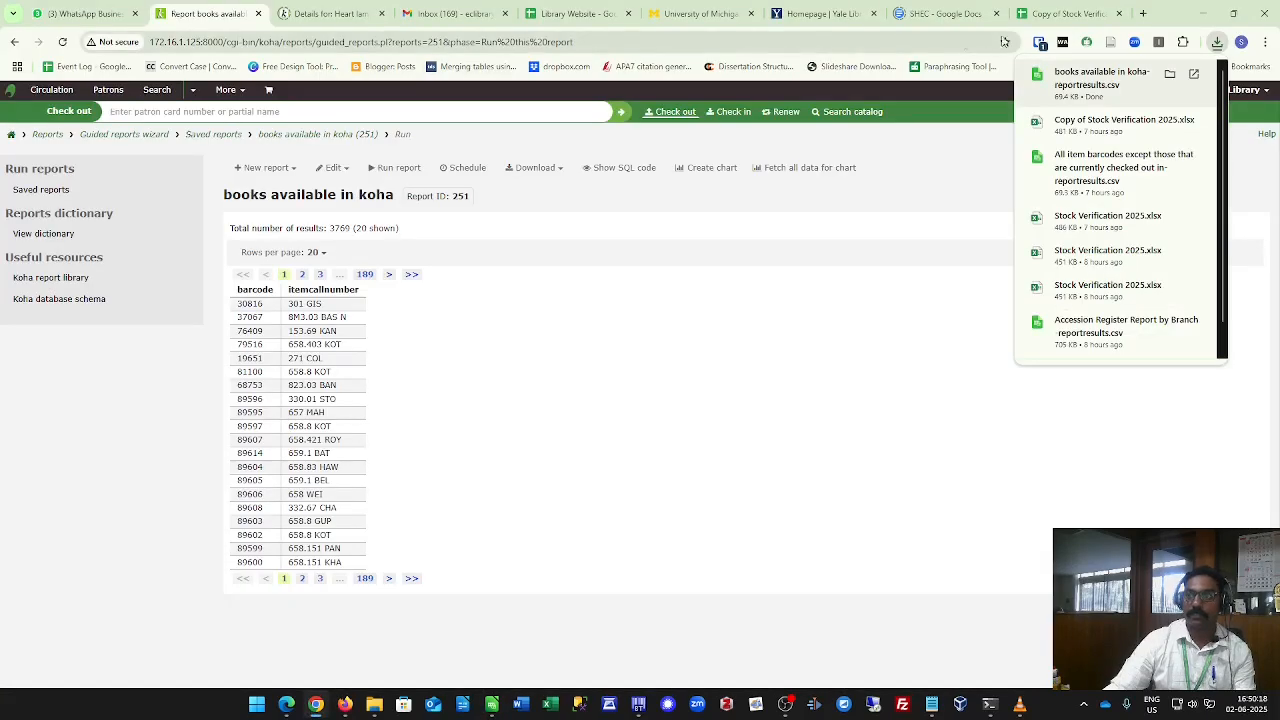
left_click(1068, 13)
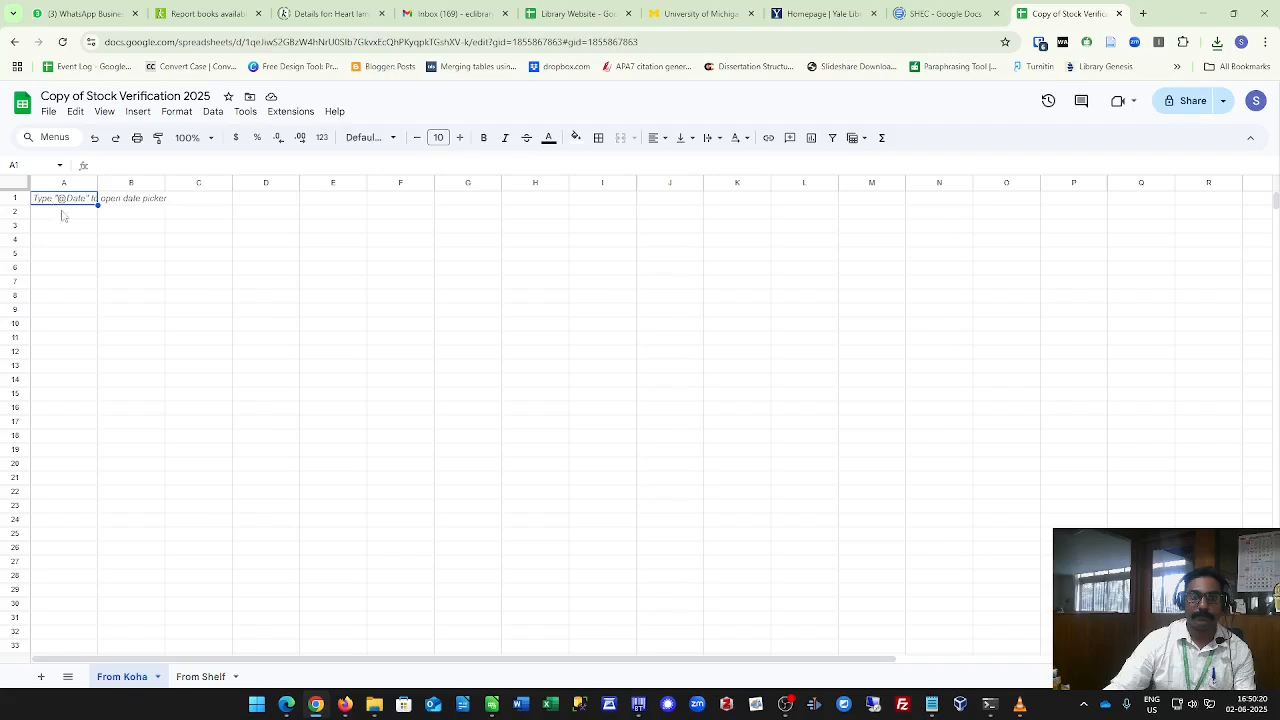
left_click(200, 677)
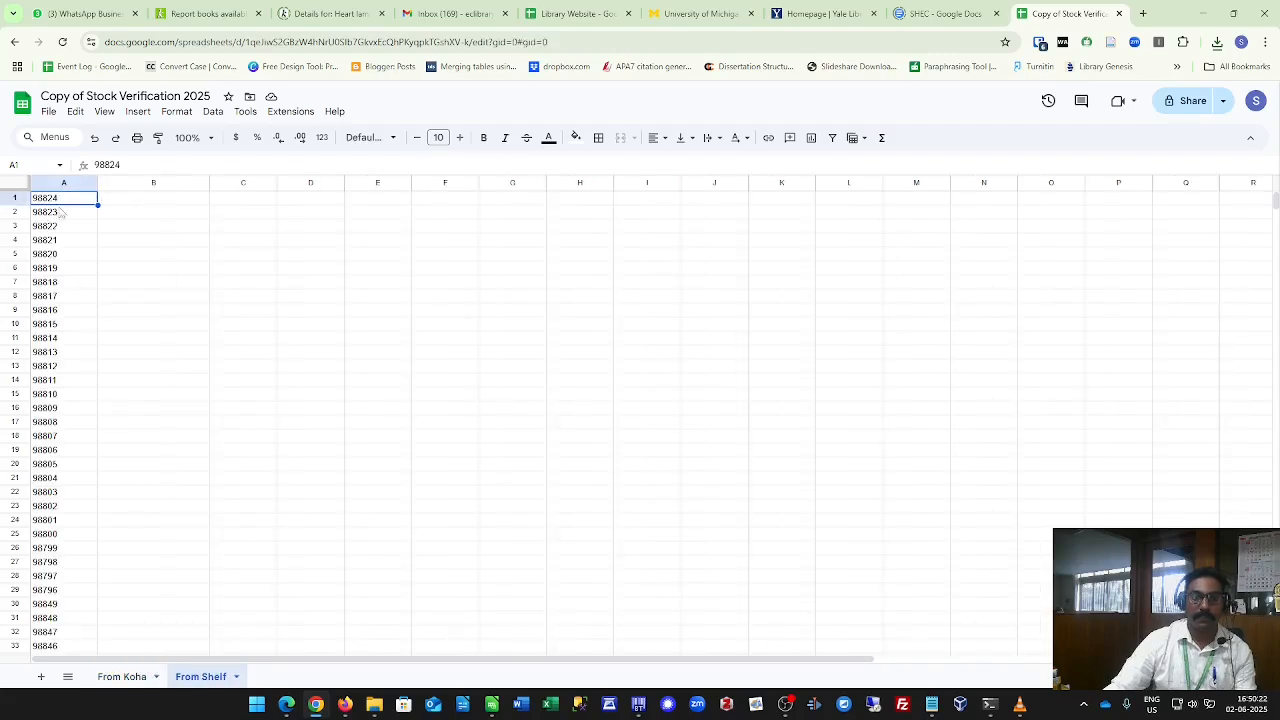
left_click(292, 706)
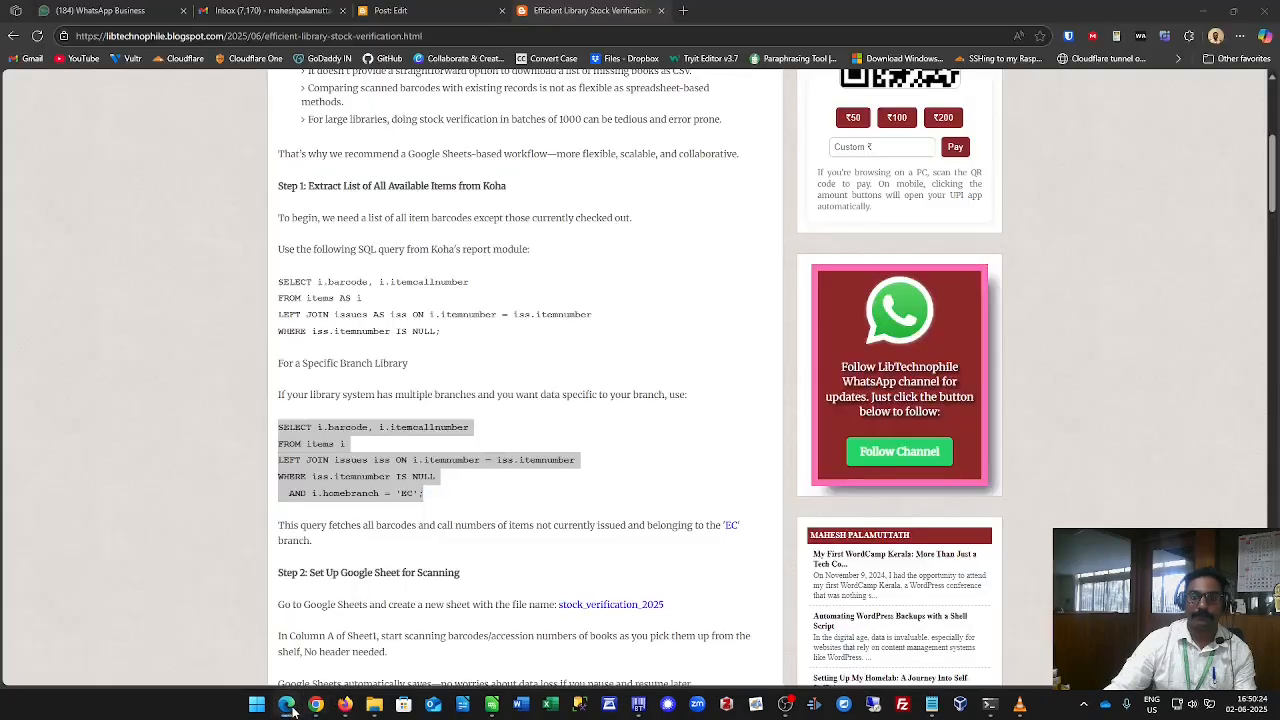
left_click(492, 706)
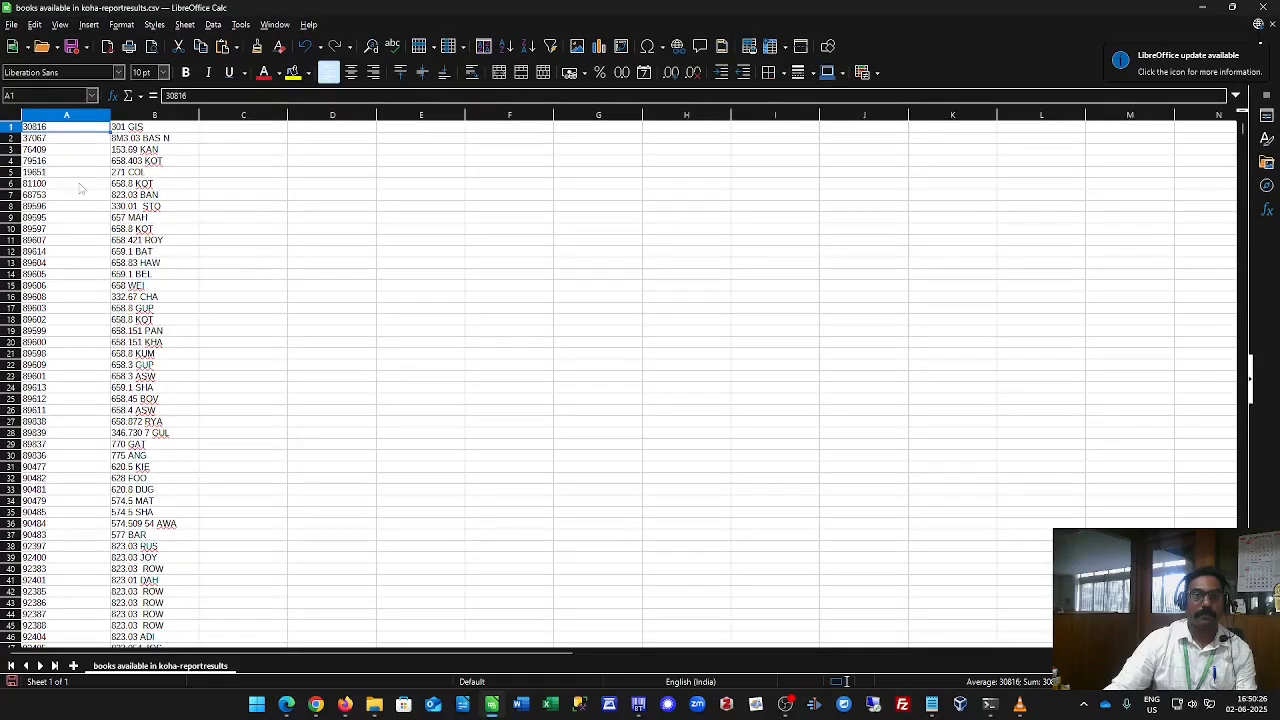
Copy both data columns from the Calc file and paste them into cell A1 of the From Koha sheet.
left_click_drag(56, 129, 148, 130)
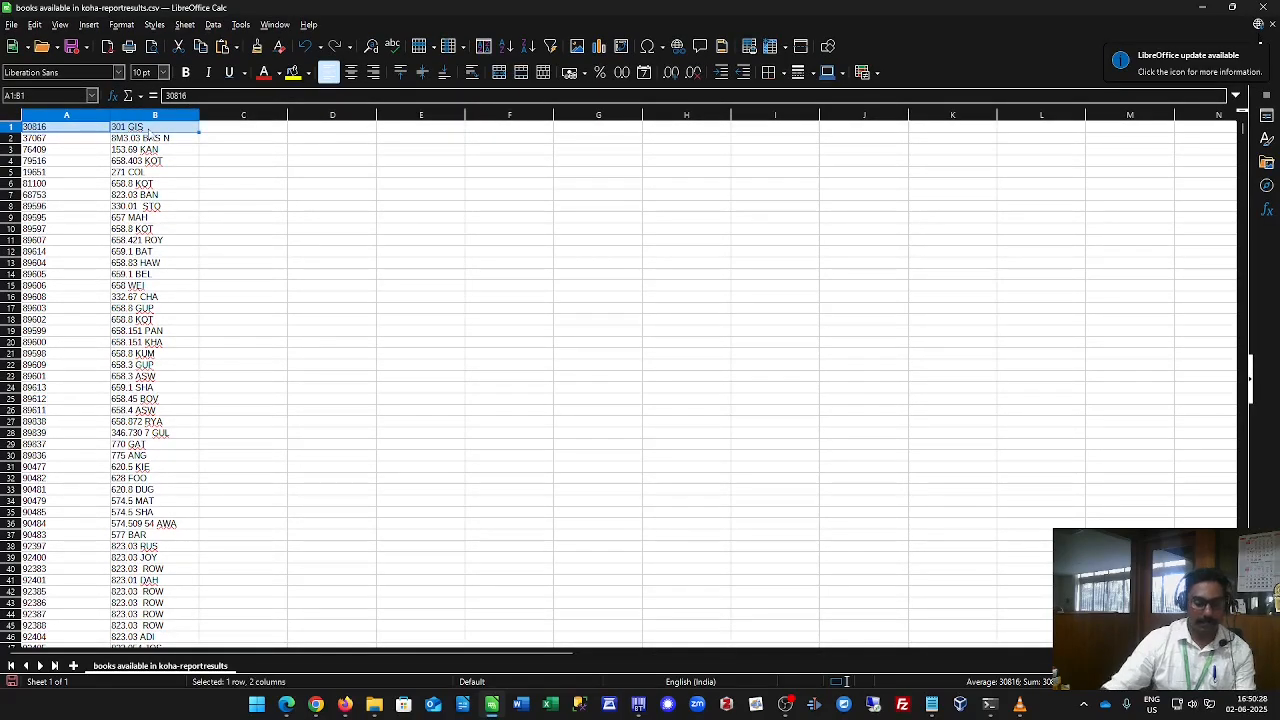
key("ctrl+shift+Down")
right_click(134, 172)
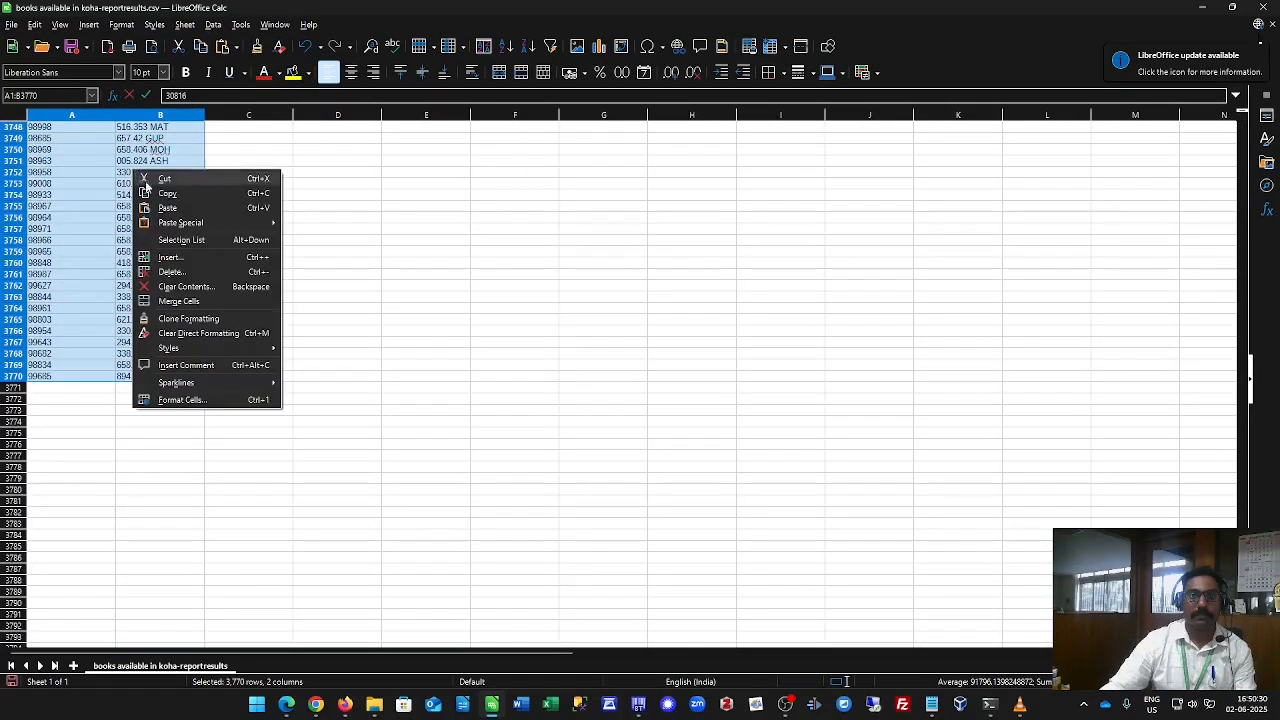
left_click(167, 196)
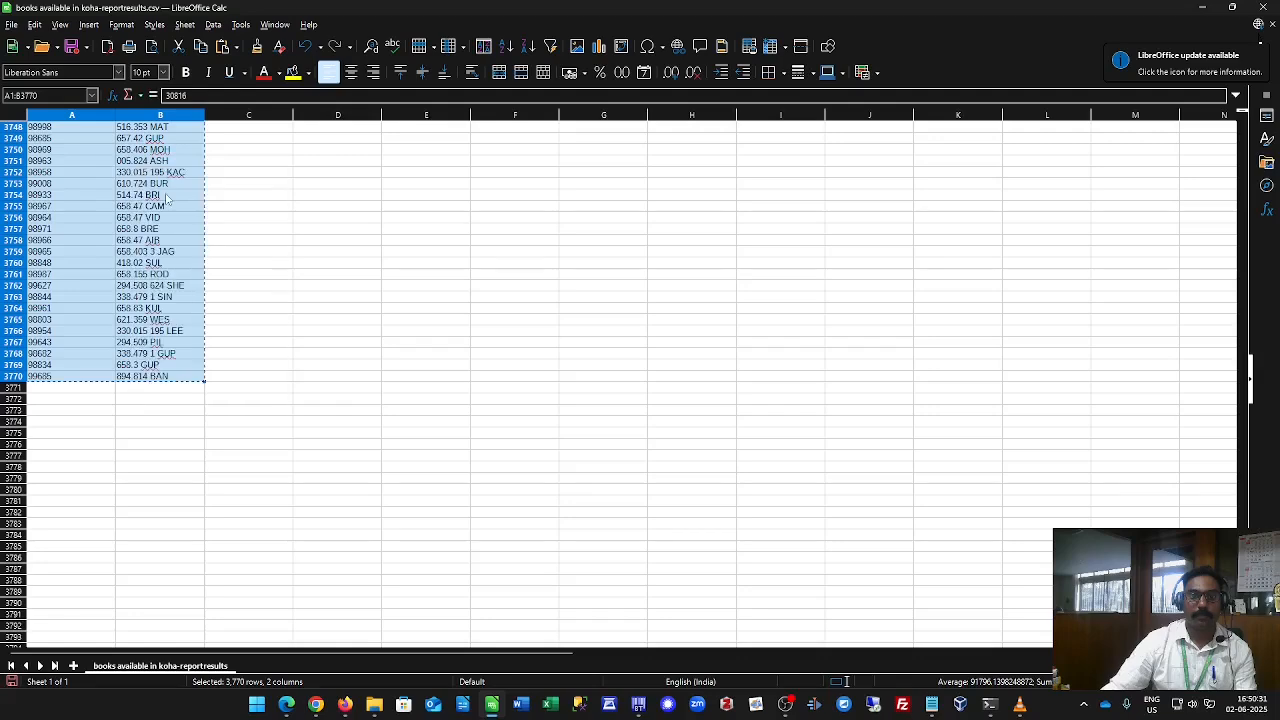
left_click(316, 704)
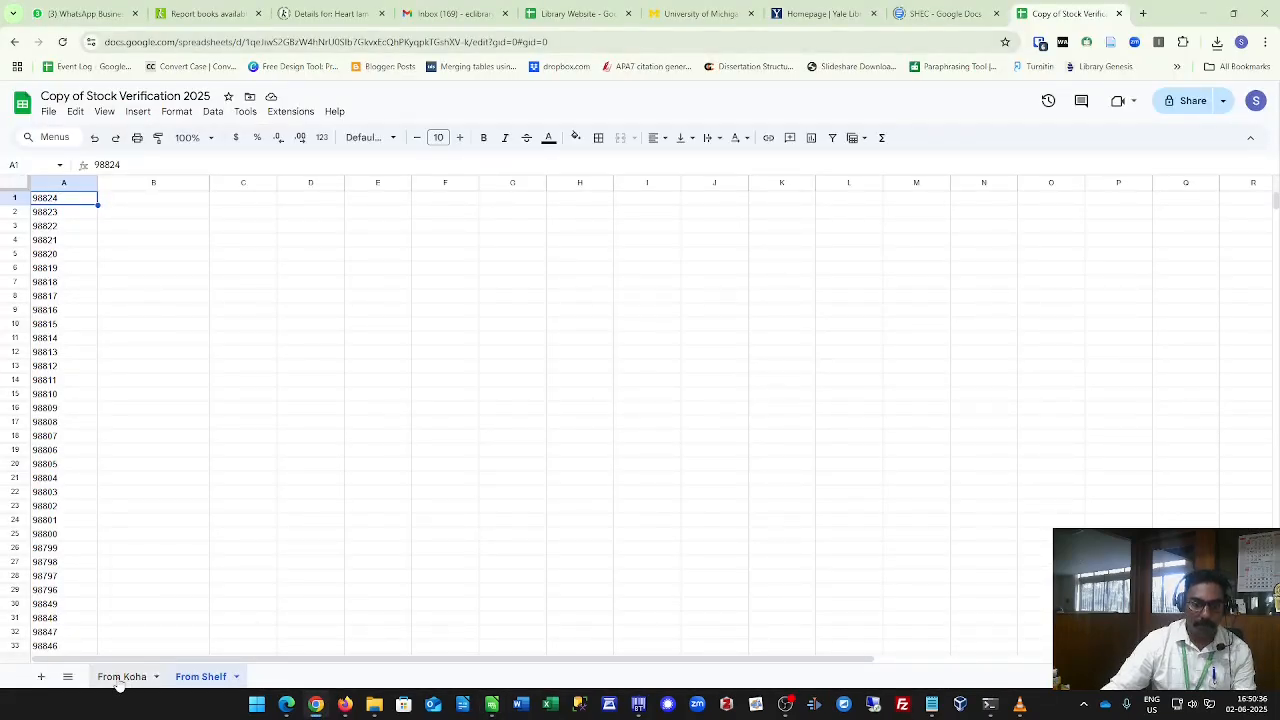
left_click(119, 678)
left_click(69, 210)
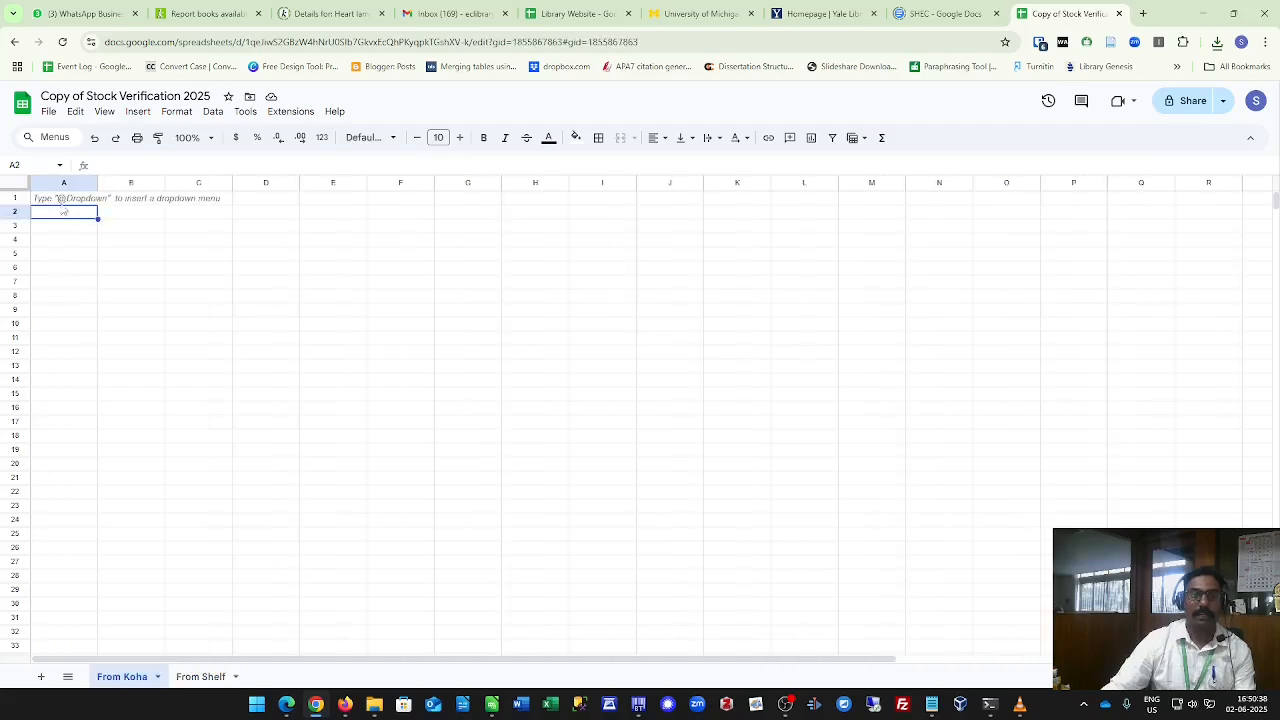
left_click_drag(63, 201, 145, 202)
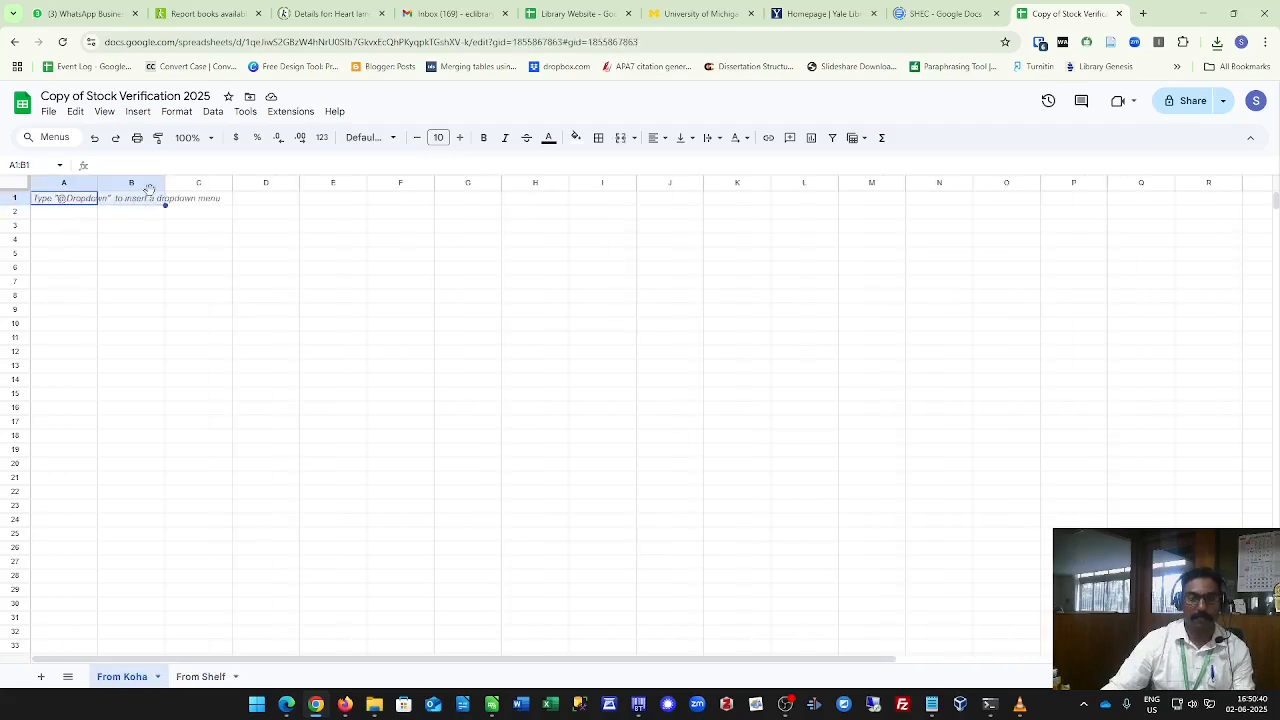
right_click(147, 192)
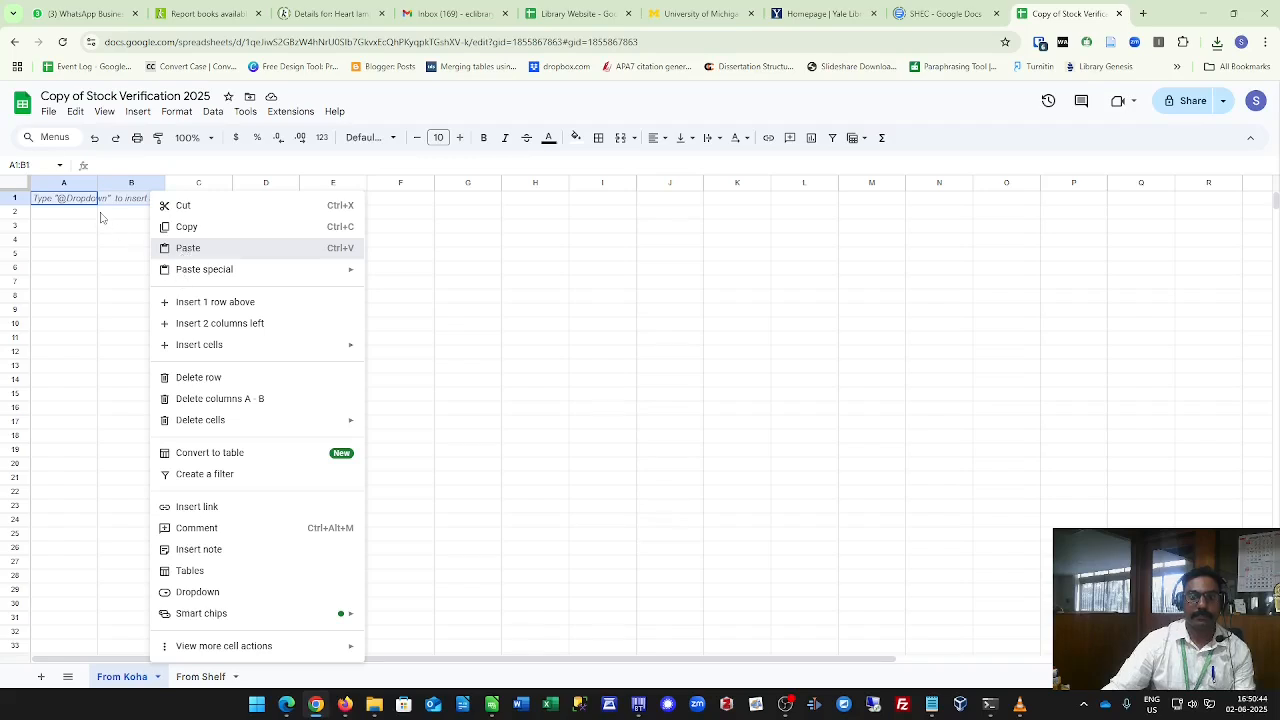
key("ctrl+v")
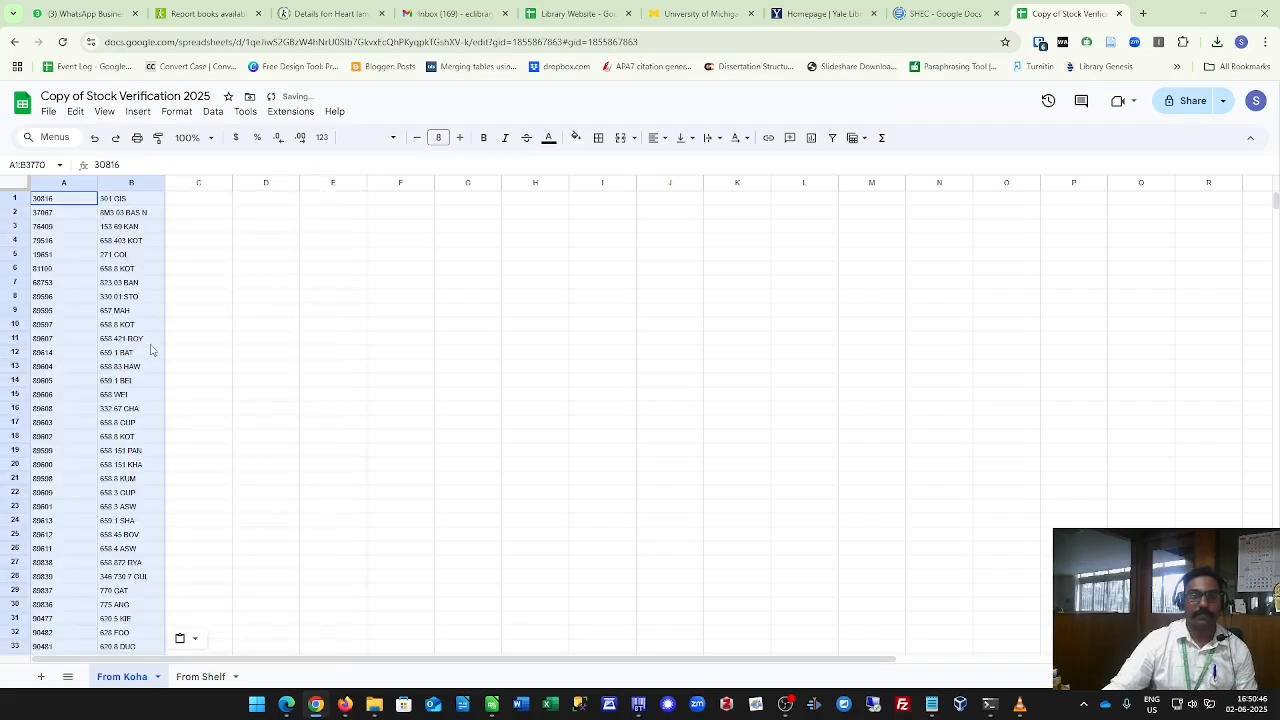
Scroll through the pasted data in the From Koha sheet down to its last row.
scroll(137, 402, "down", 6)
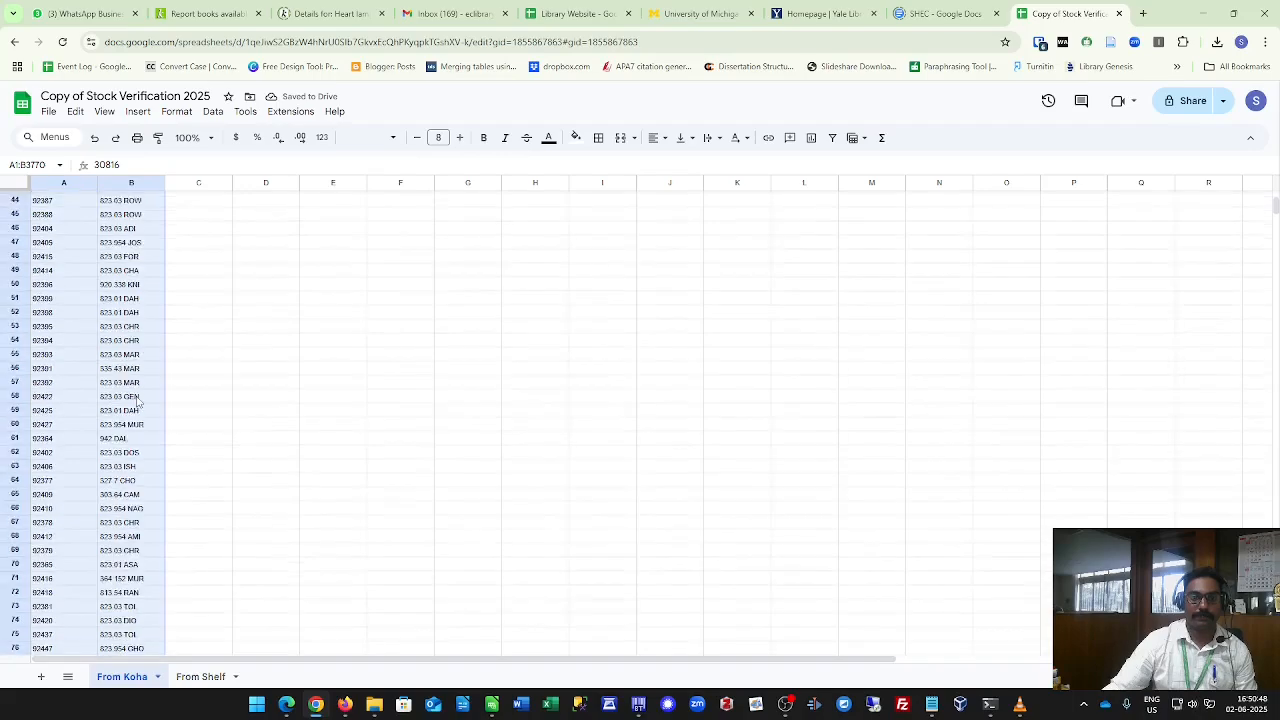
scroll(137, 402, "down", 20)
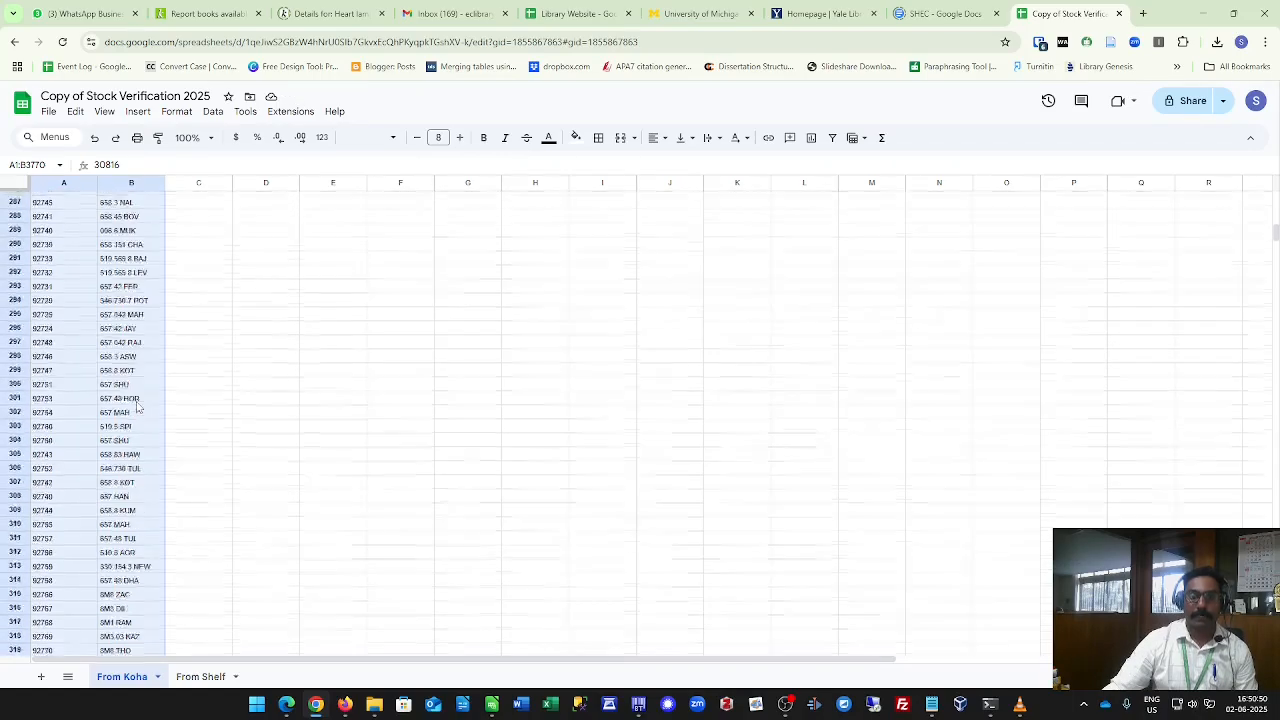
scroll(137, 402, "down", 20)
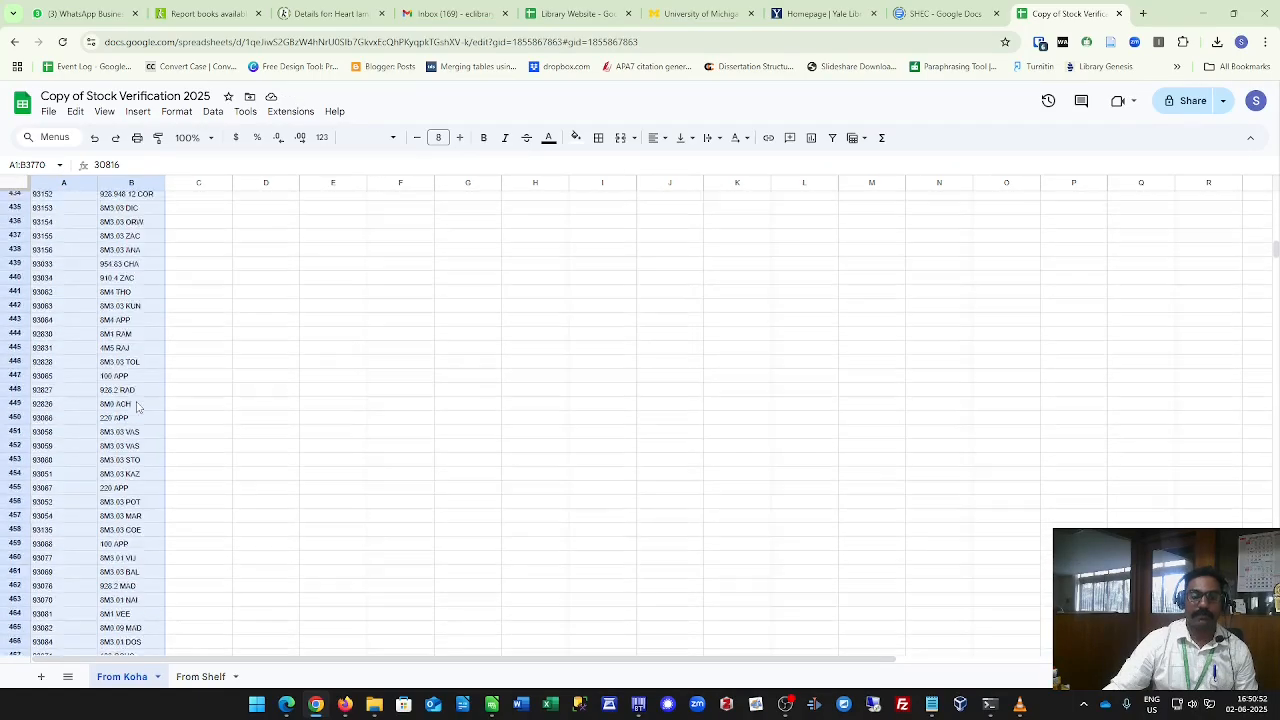
scroll(137, 406, "down", 5)
scroll(104, 459, "down", 4)
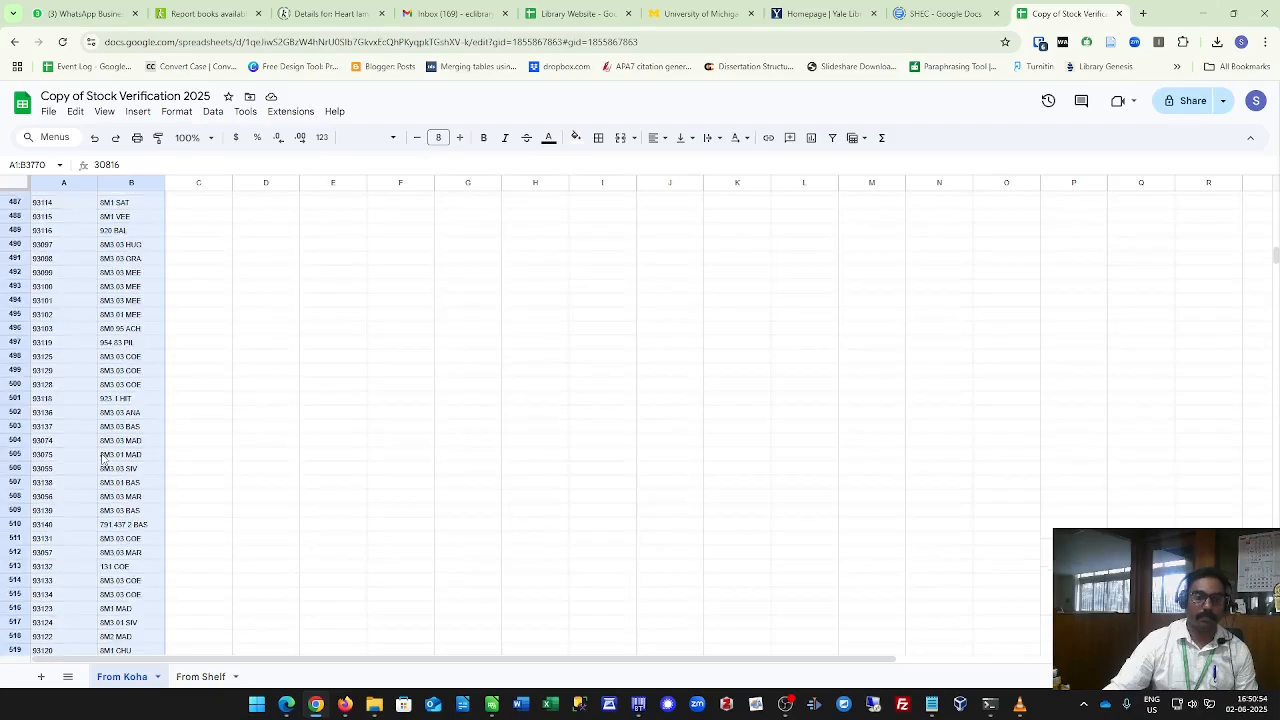
scroll(104, 459, "down", 20)
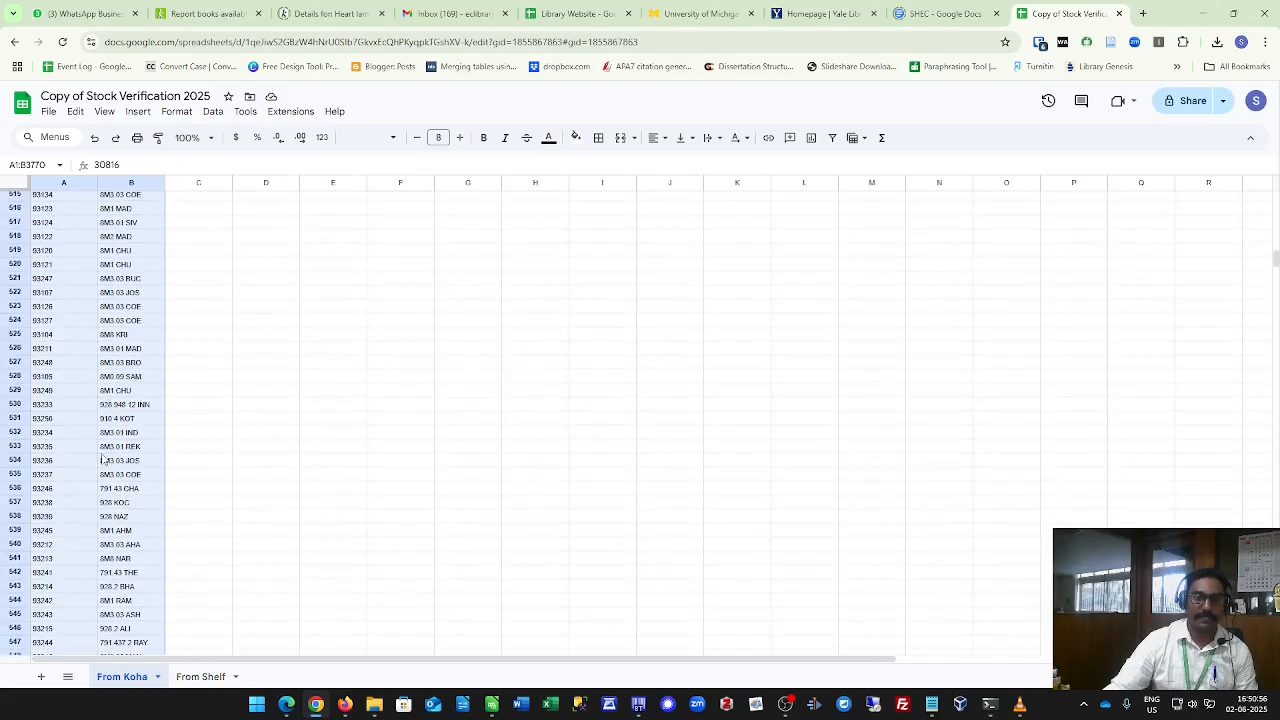
scroll(104, 459, "down", 20)
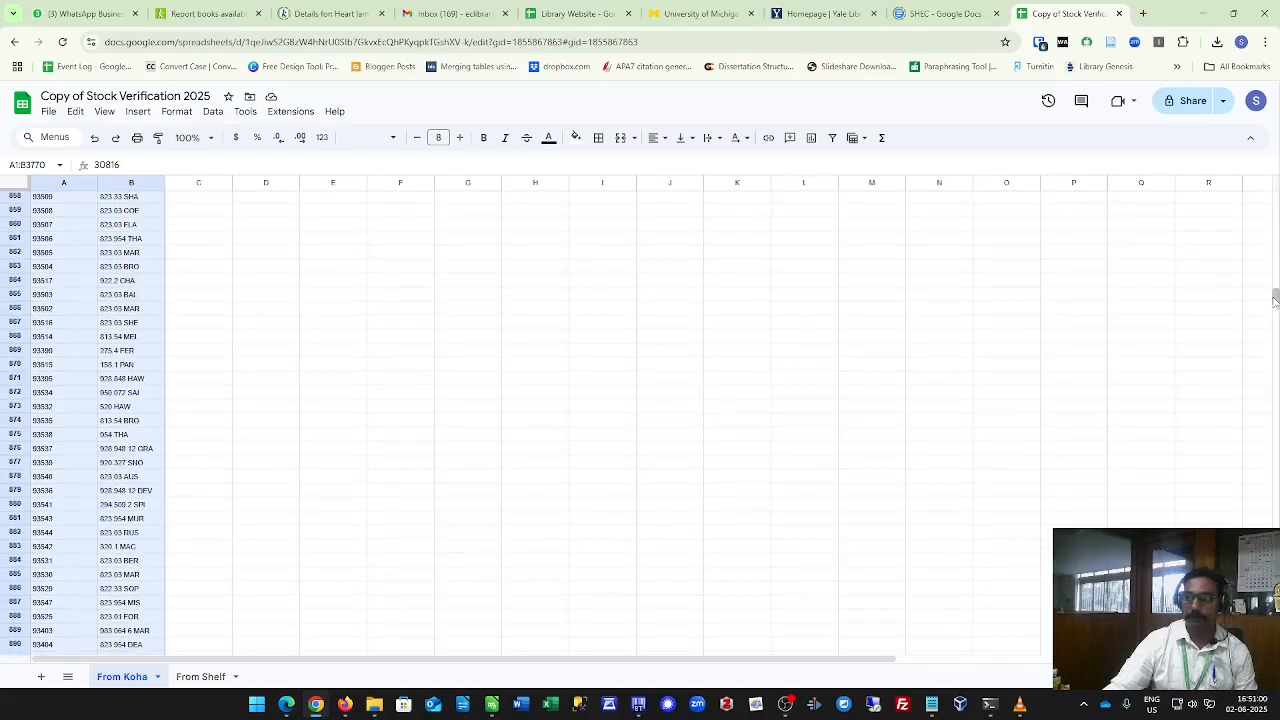
left_click_drag(1275, 302, 1275, 645)
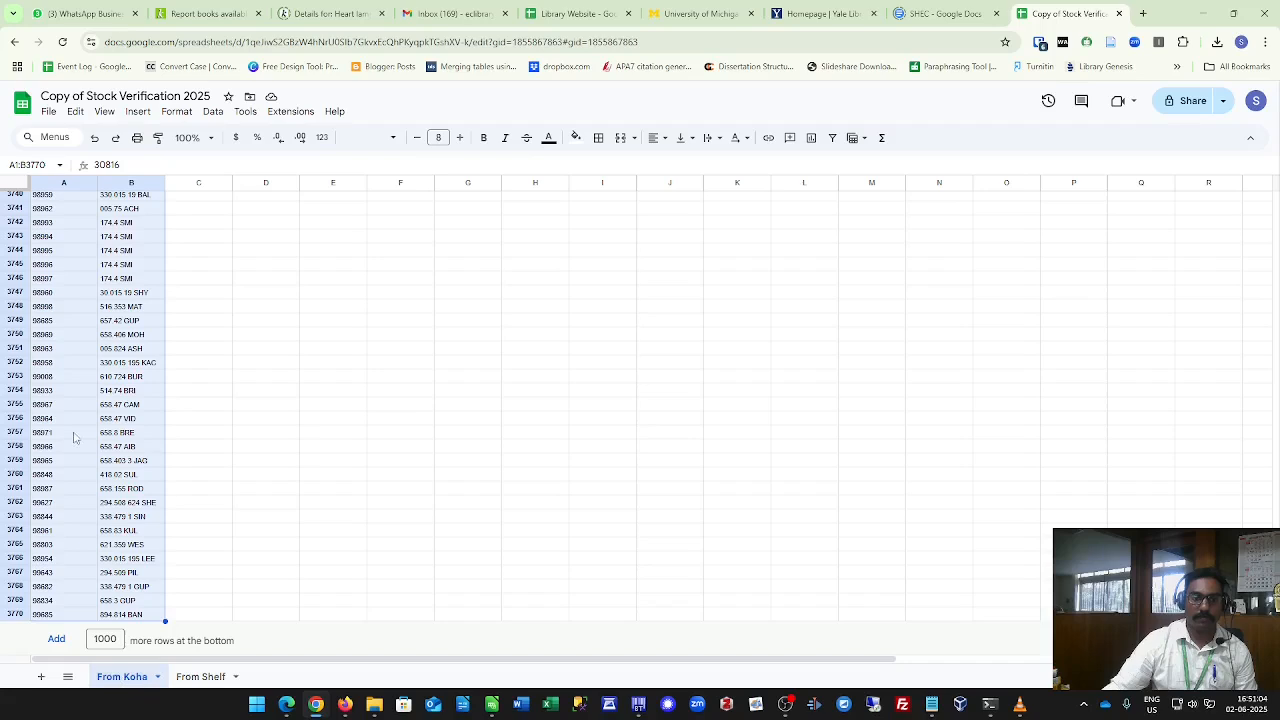
Switch between the From Shelf and From Koha sheets and widen column C of From Koha.
left_click(203, 677)
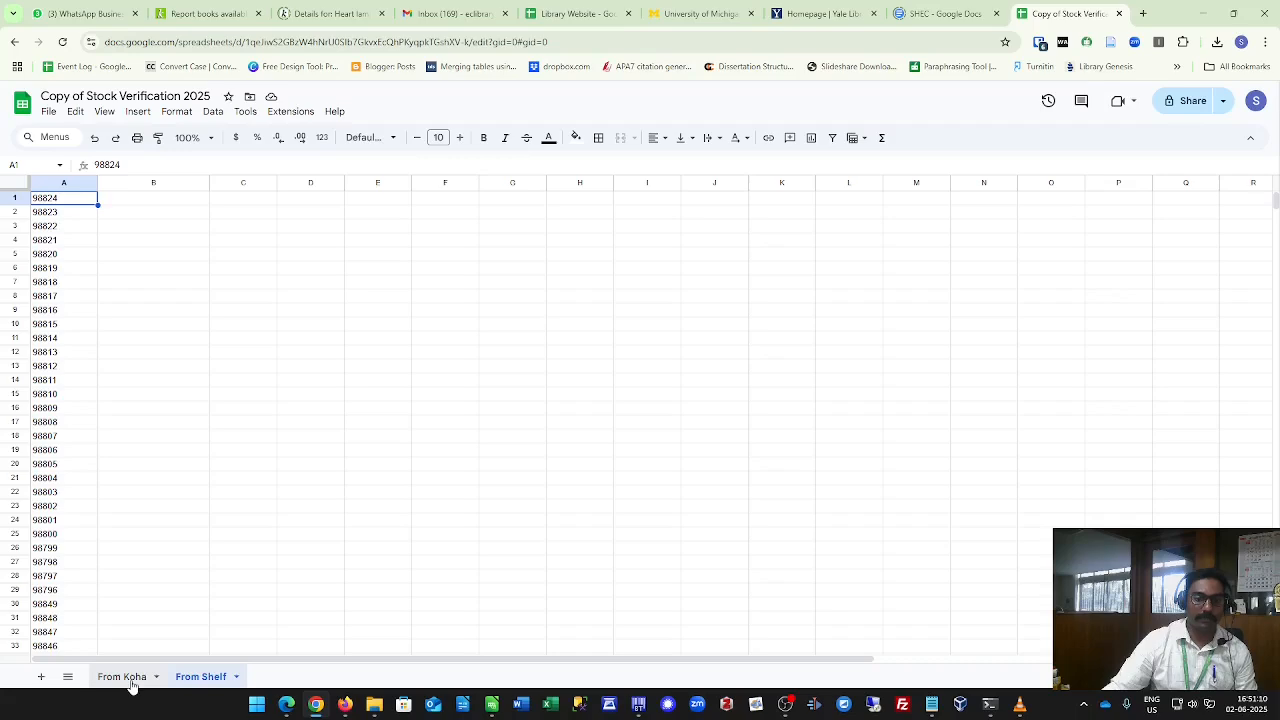
left_click(130, 680)
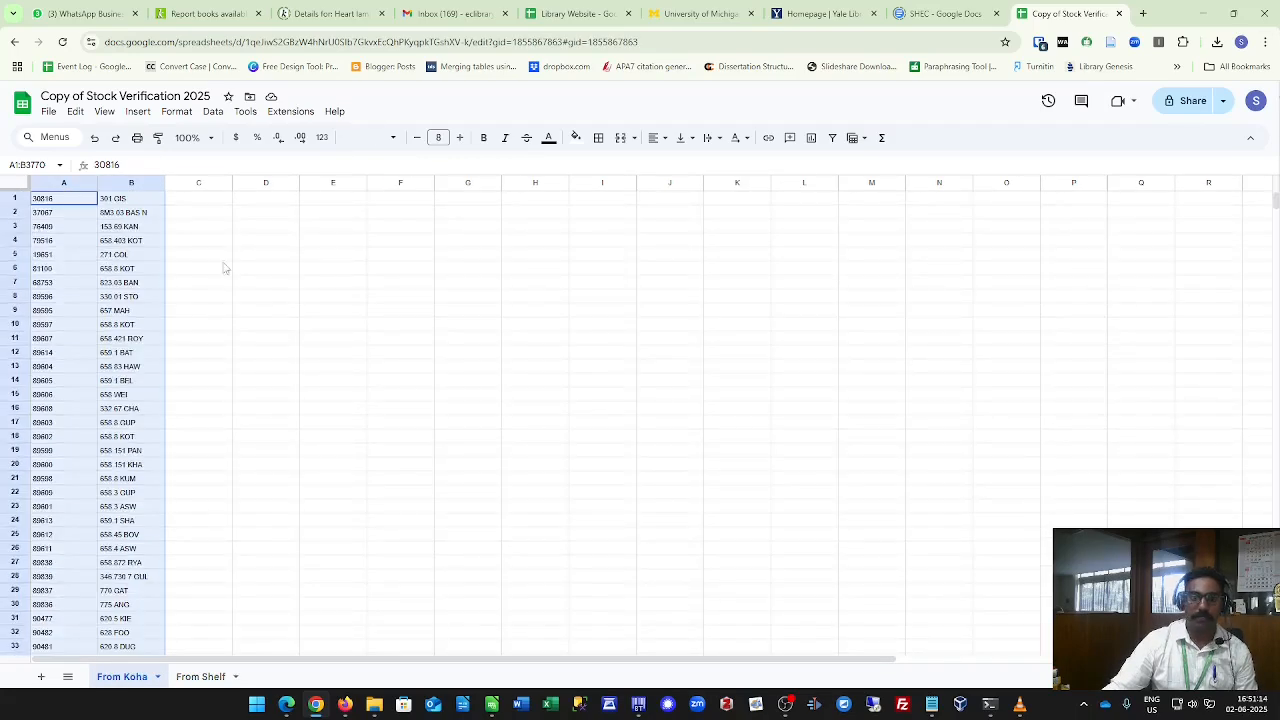
left_click(182, 206)
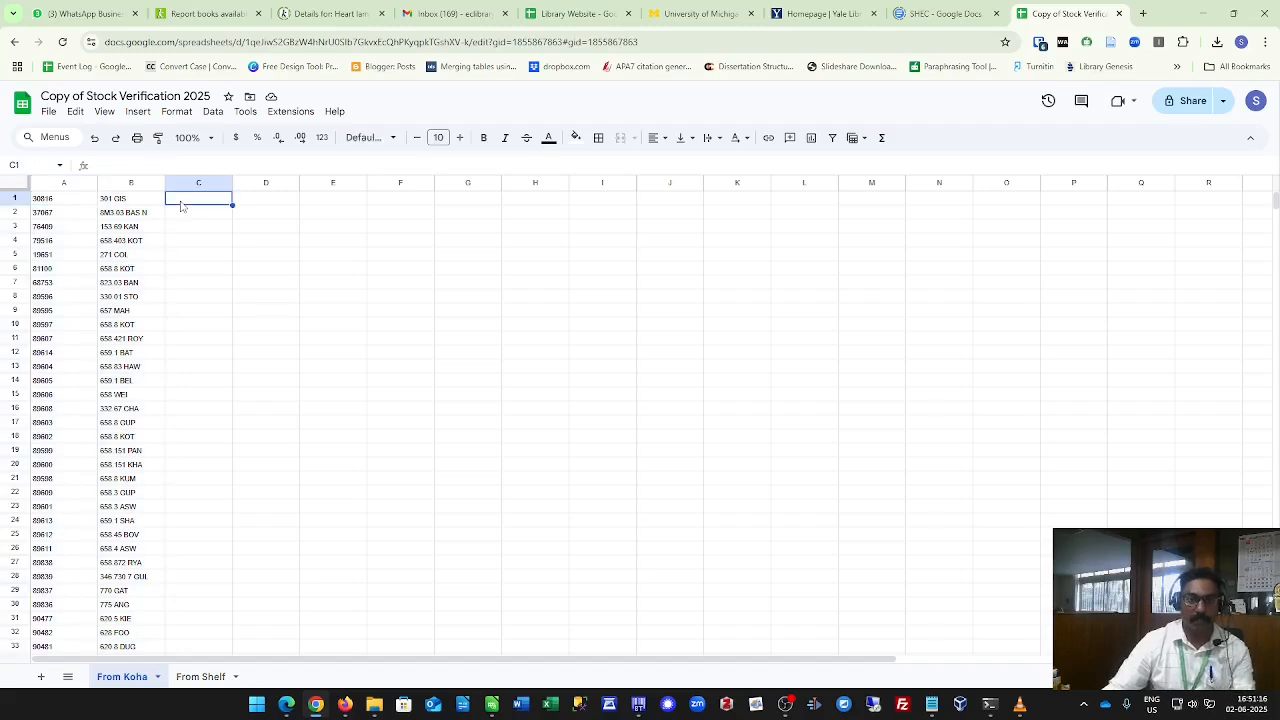
left_click_drag(232, 182, 272, 186)
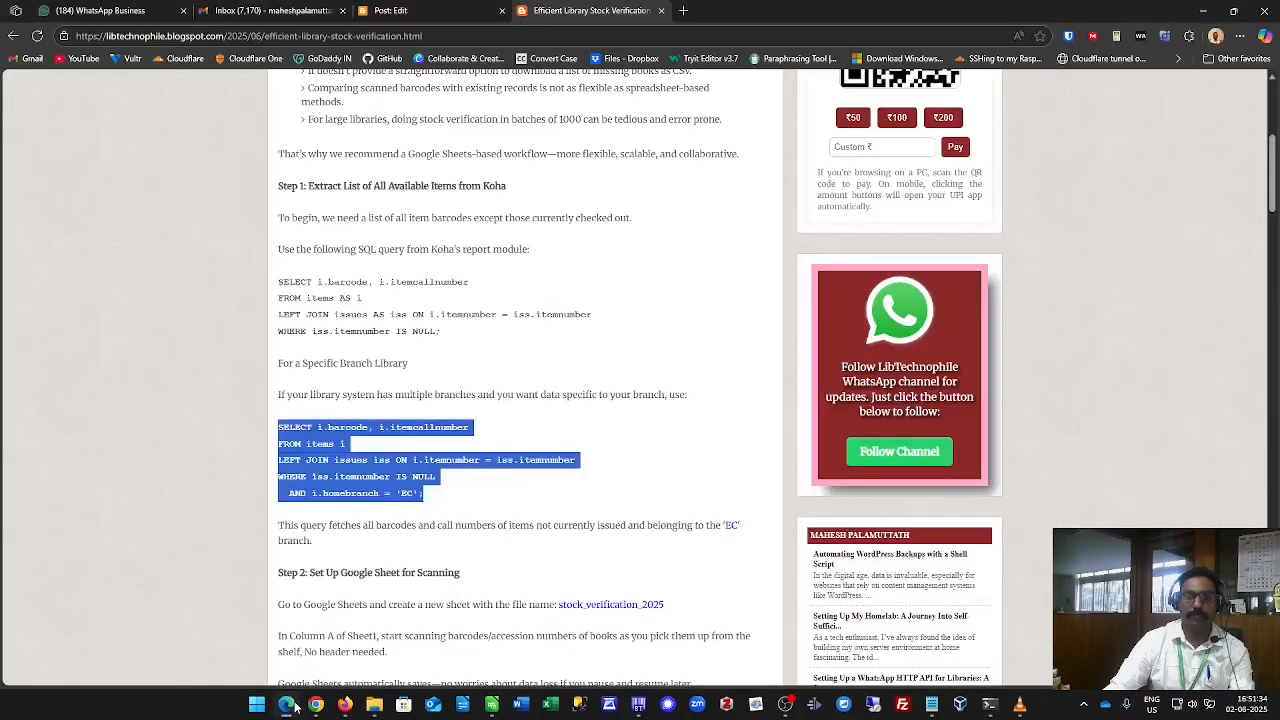
Copy the VLOOKUP formula from Step 4 of the blog post.
left_click(287, 704)
scroll(490, 414, "down", 5)
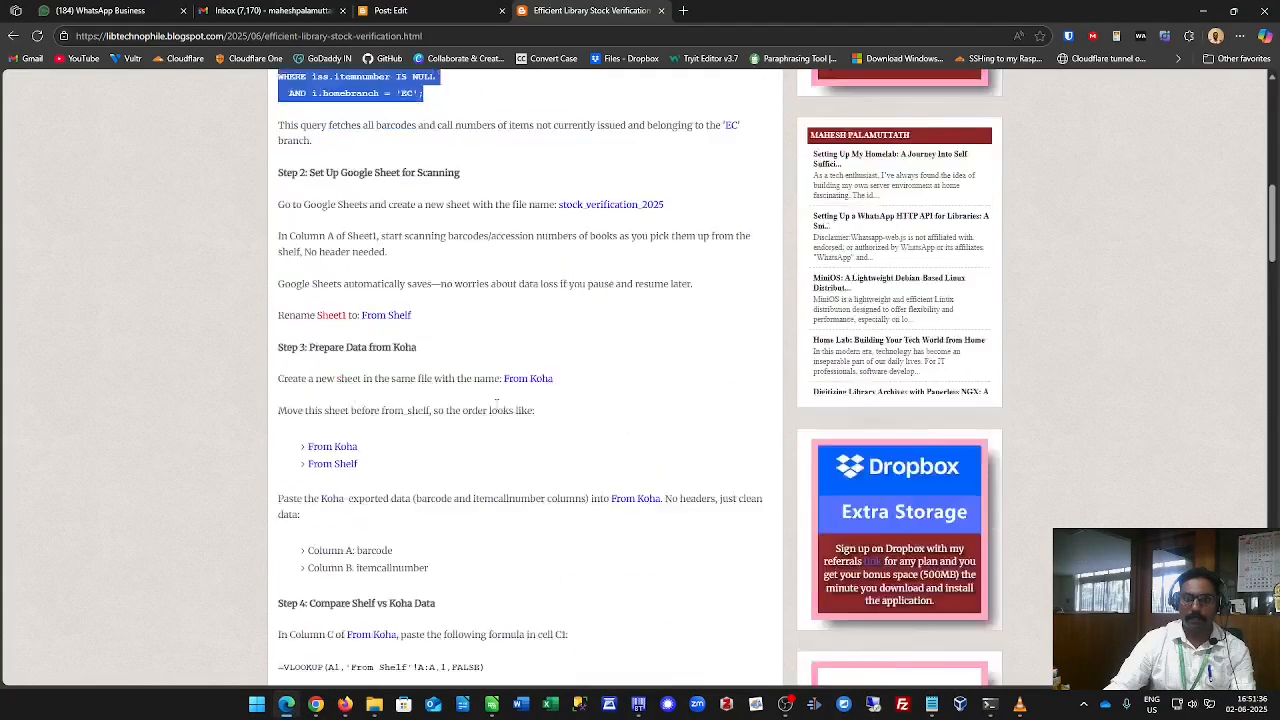
scroll(496, 404, "down", 1)
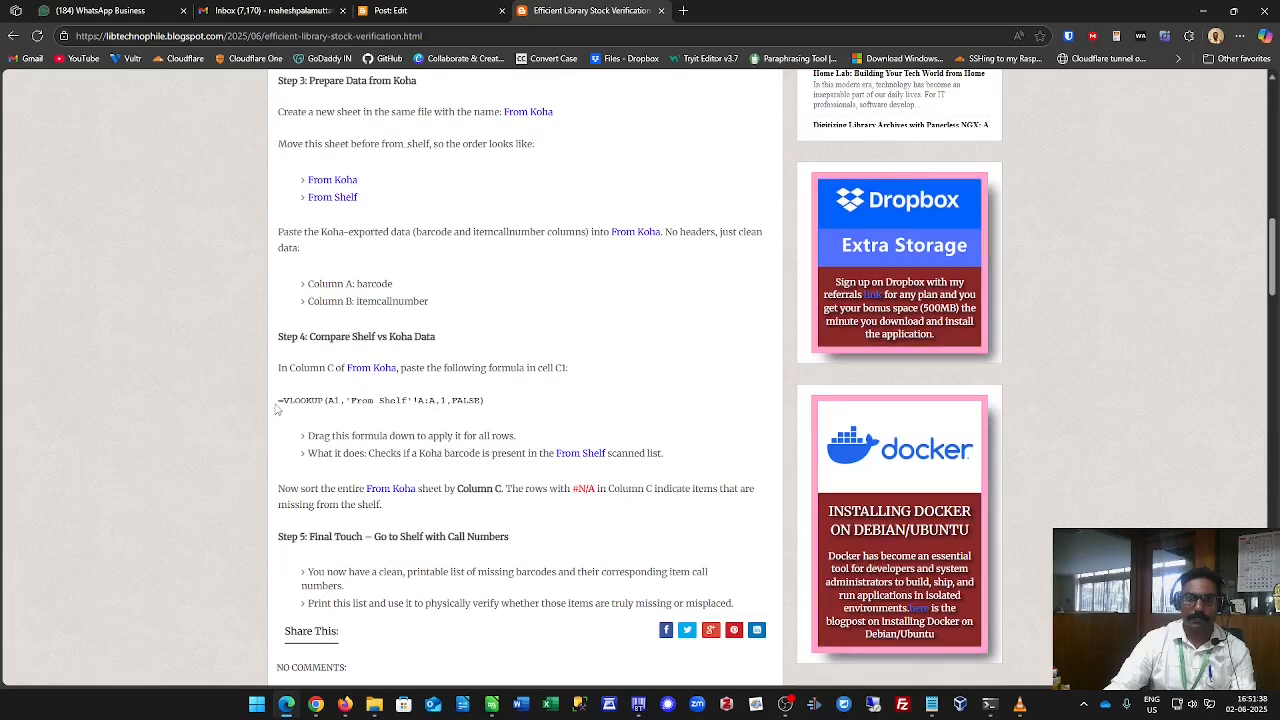
left_click_drag(278, 401, 486, 402)
key("ctrl+c")
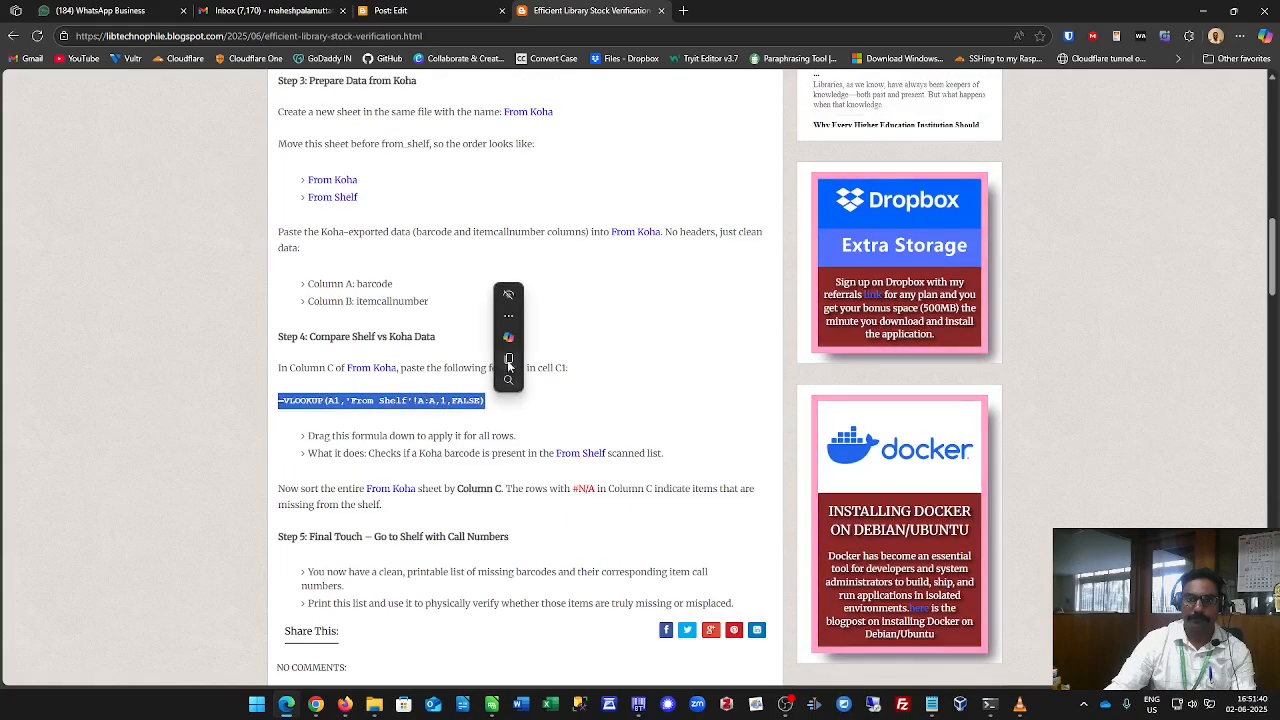
left_click(509, 363)
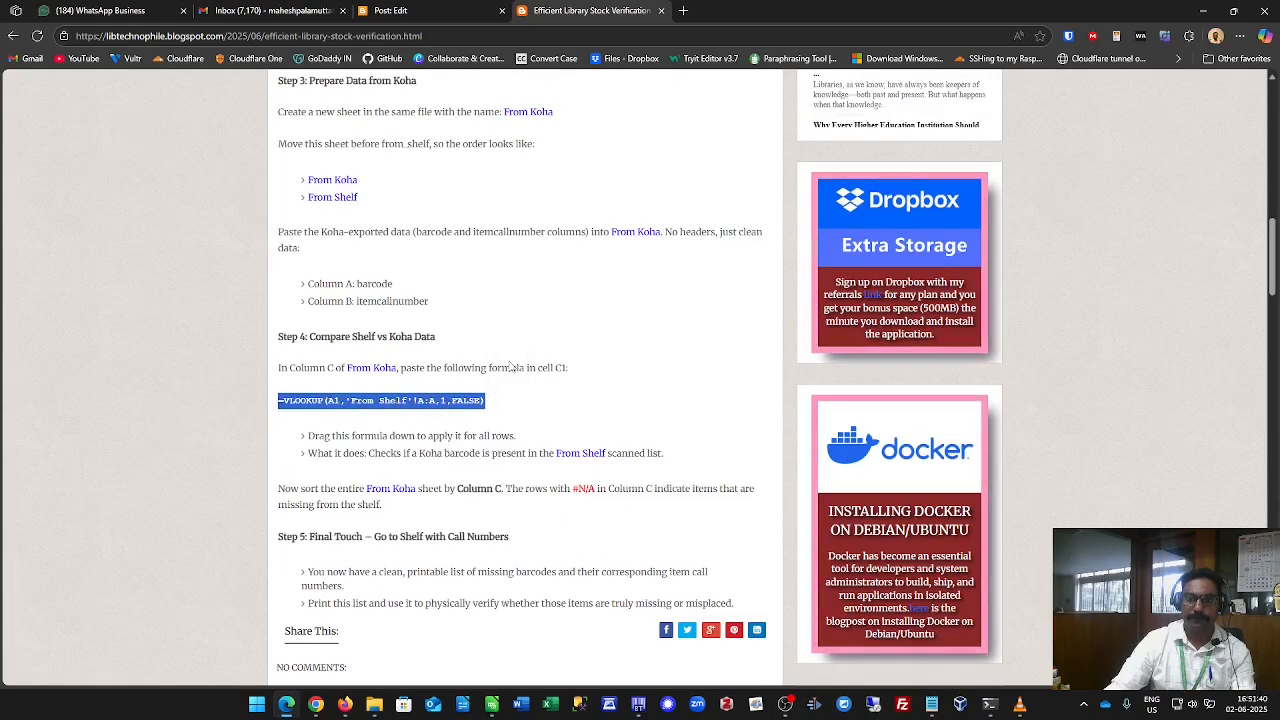
Paste the formula =VLOOKUP(A1,'From Shelf'!A:A,1,FALSE) into cell C1 of the From Koha sheet.
left_click(318, 704)
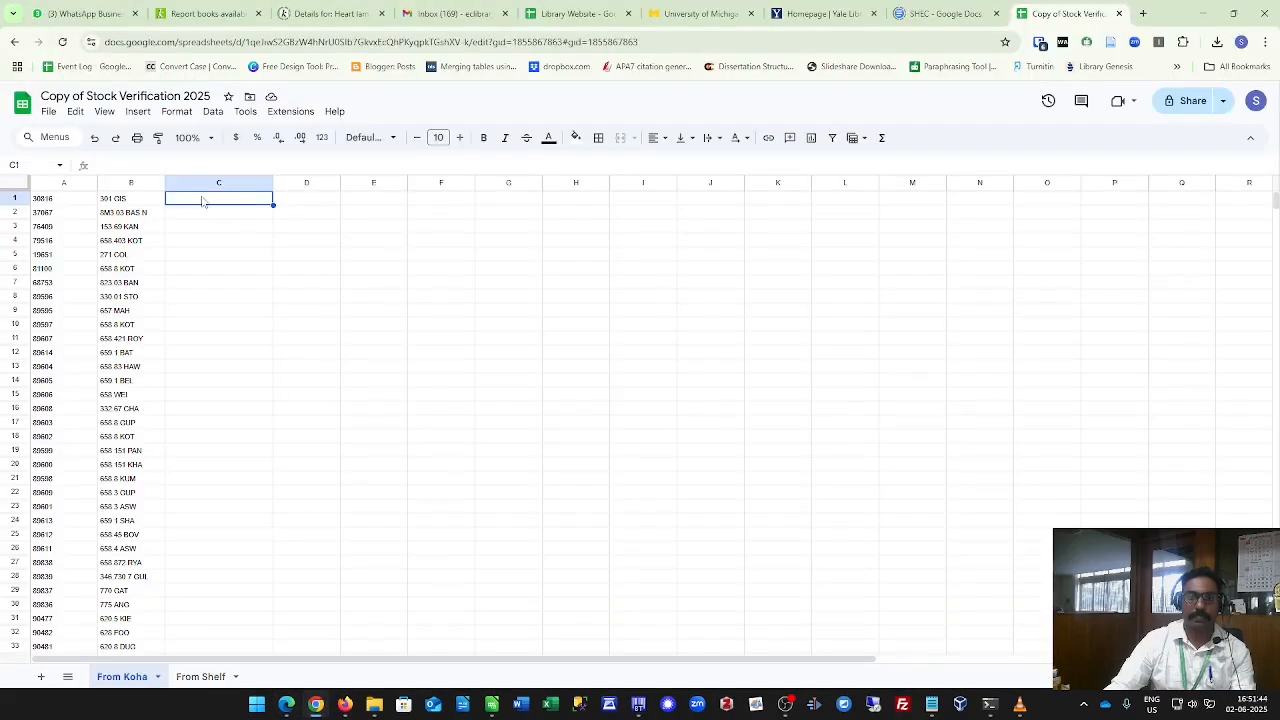
right_click(203, 202)
left_click(238, 221)
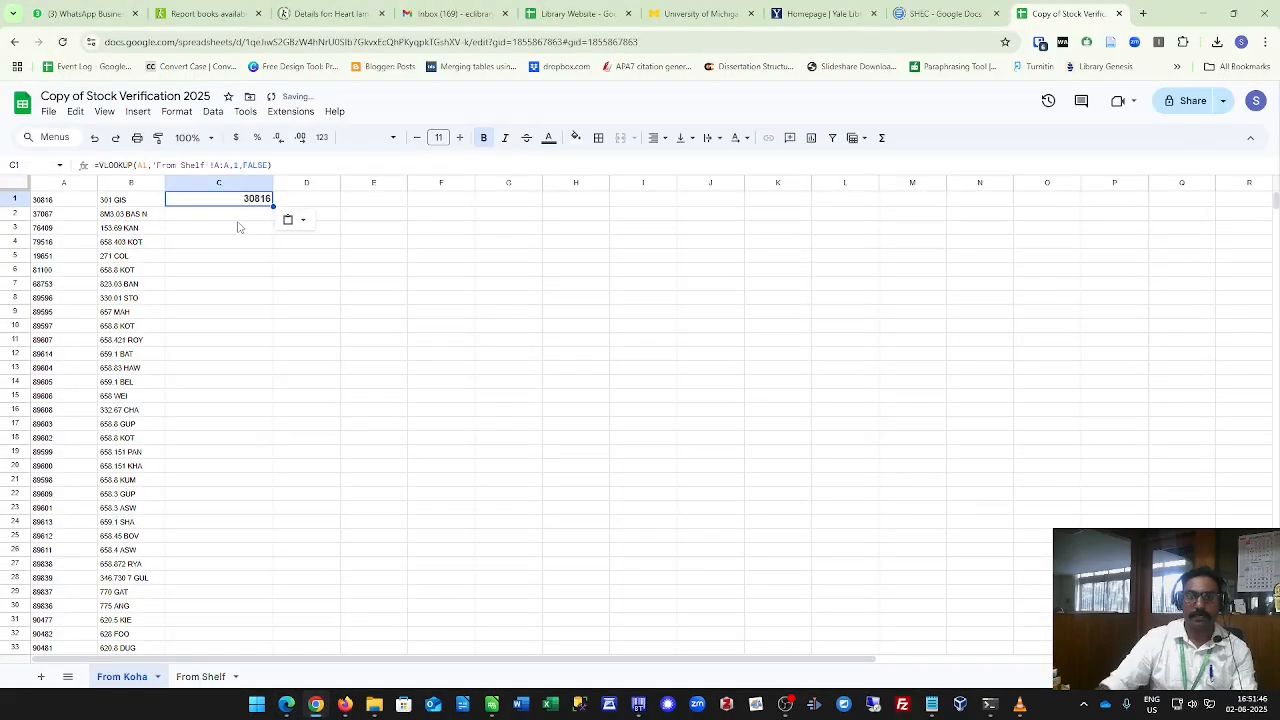
key("F2")
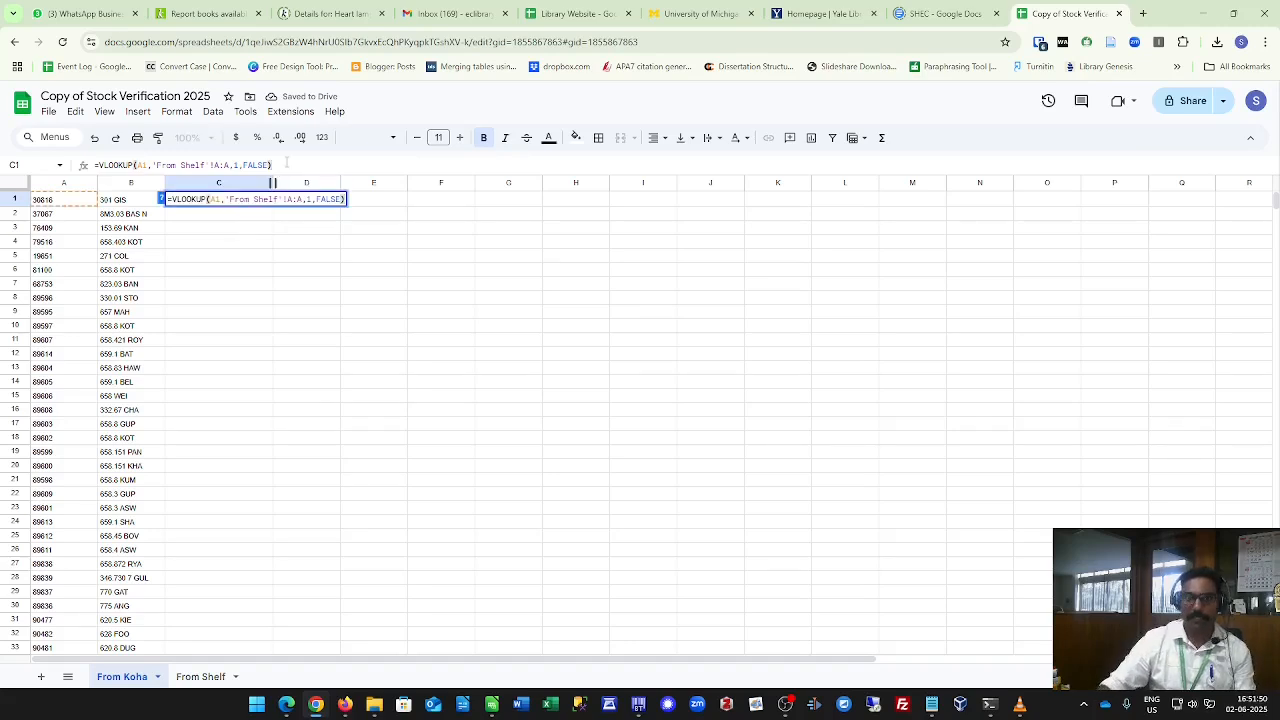
key("Return")
Check the From Shelf sheet and return to the From Koha sheet.
left_click(71, 204)
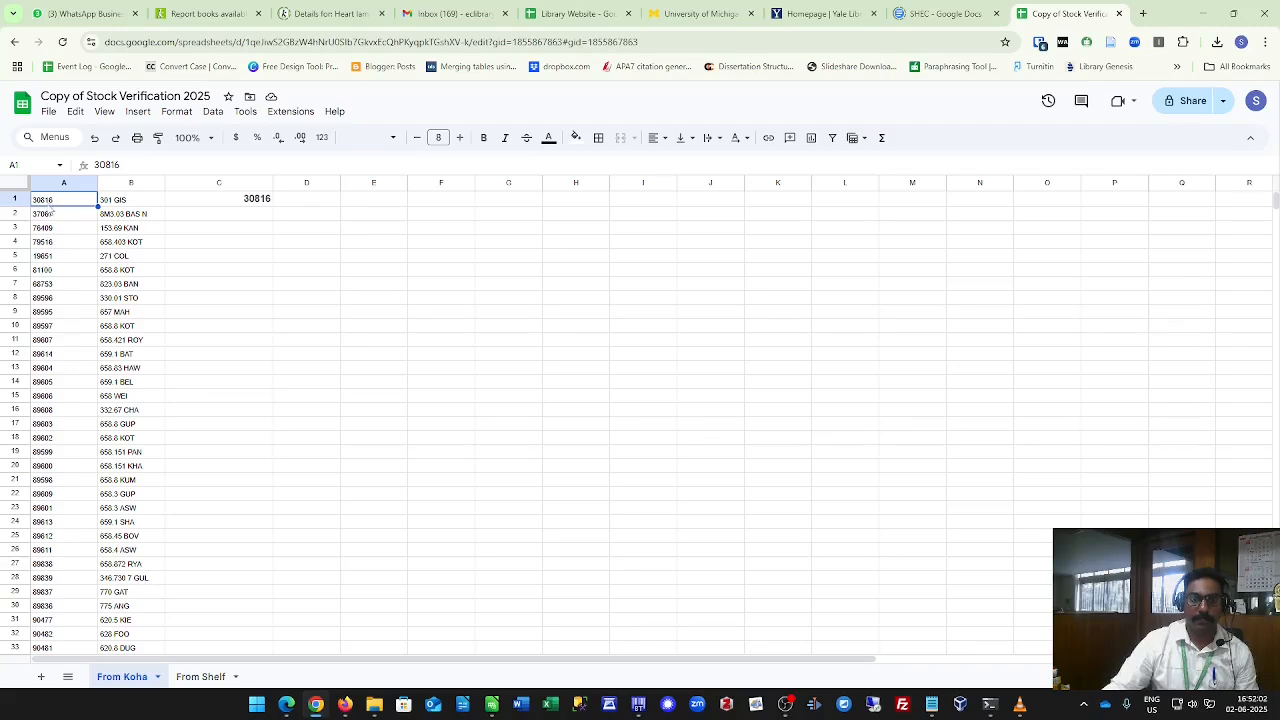
left_click(221, 678)
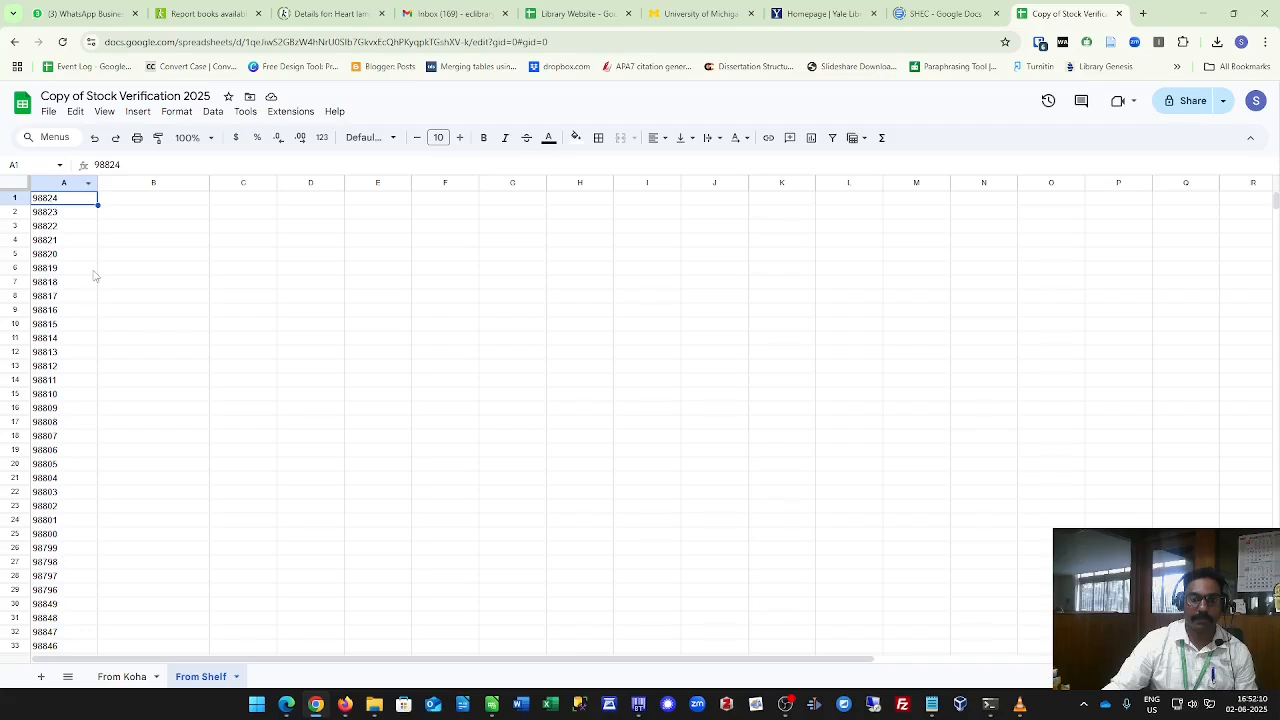
left_click(120, 677)
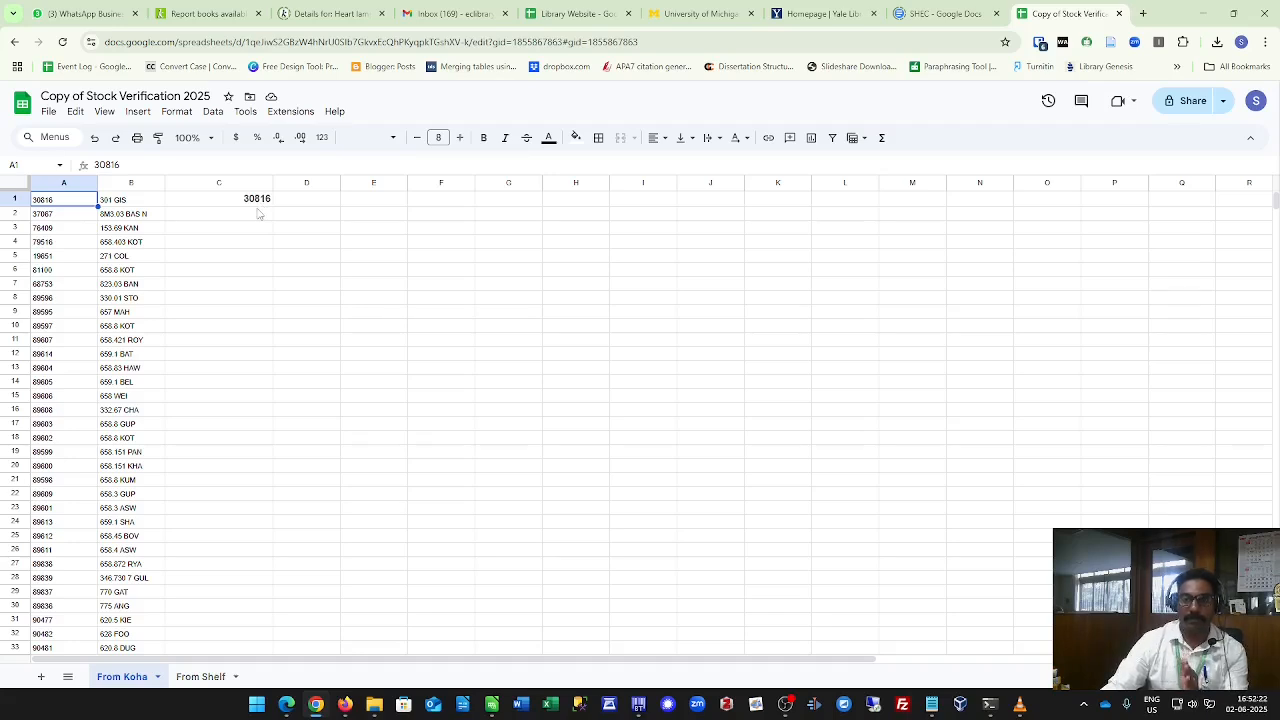
Fill the VLOOKUP formula in C1 down column C alongside the Koha barcodes.
left_click(245, 205)
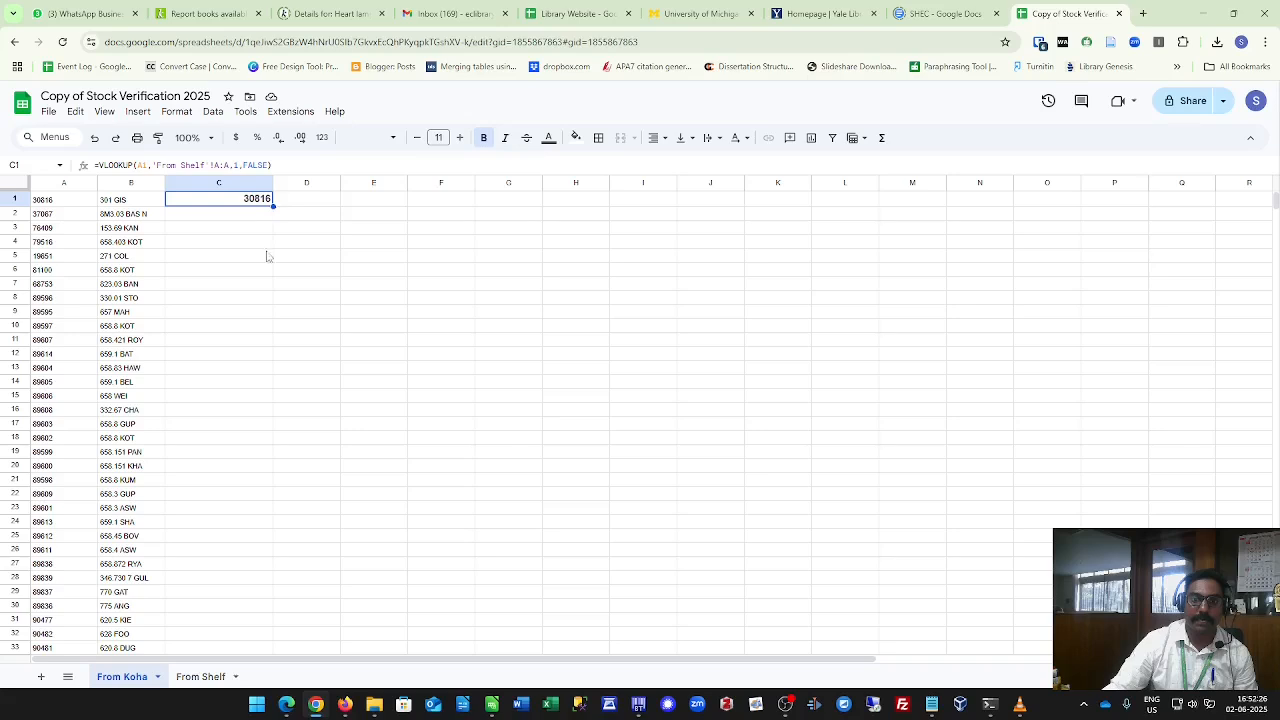
left_click(251, 214)
left_click(251, 201)
left_click_drag(274, 207, 251, 486)
scroll(251, 486, "down", 2)
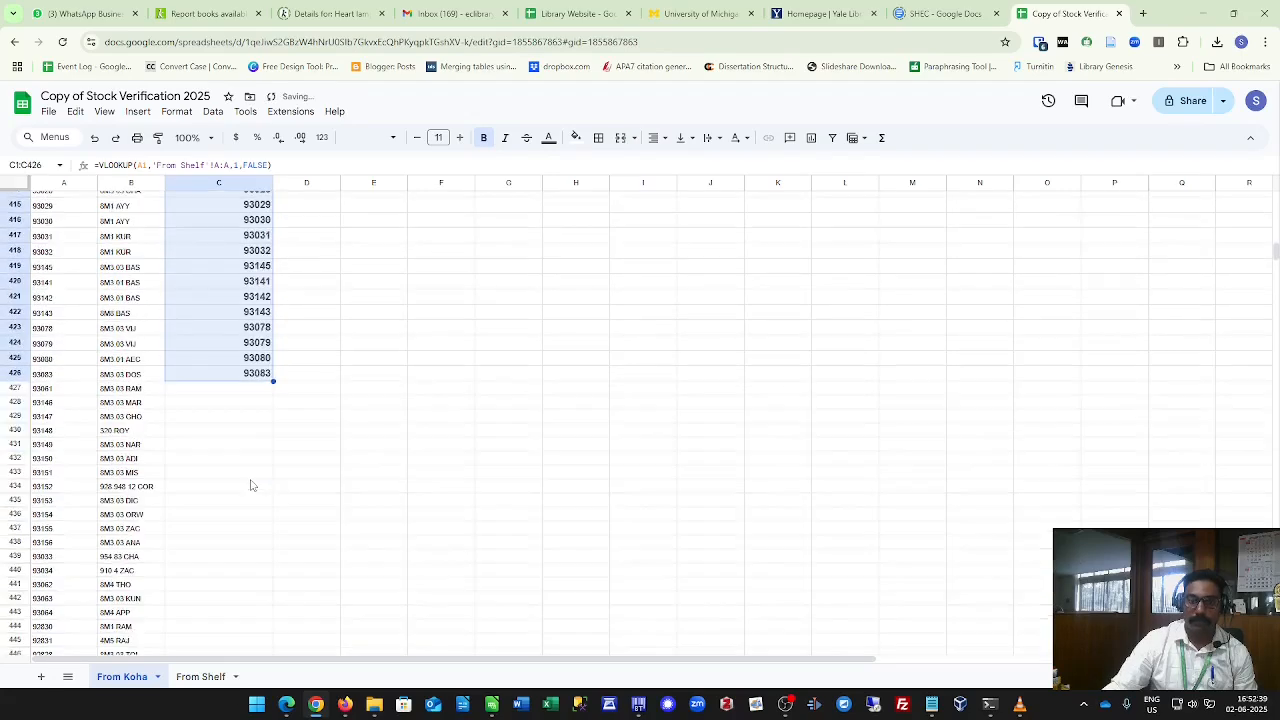
double_click(272, 381)
scroll(250, 425, "down", 15)
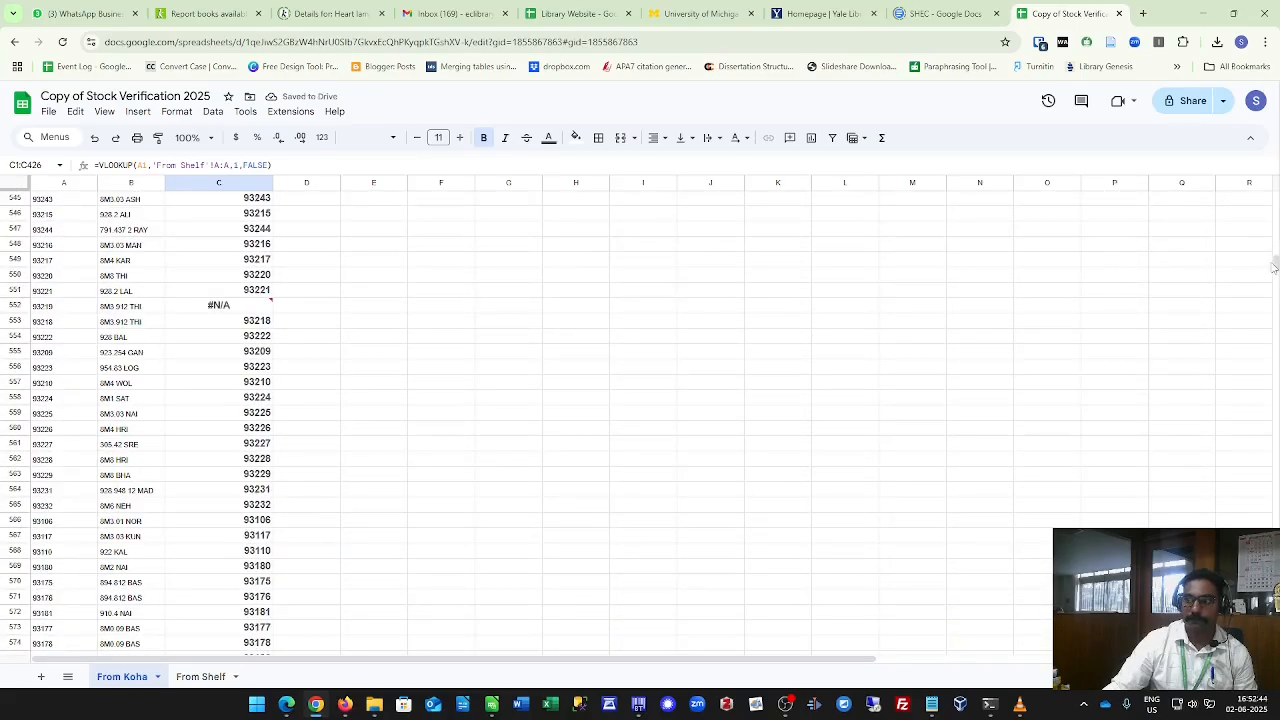
Extend the VLOOKUP formula in column C down to the last row of Koha barcodes.
left_click_drag(1273, 264, 1249, 512)
scroll(210, 432, "down", 20)
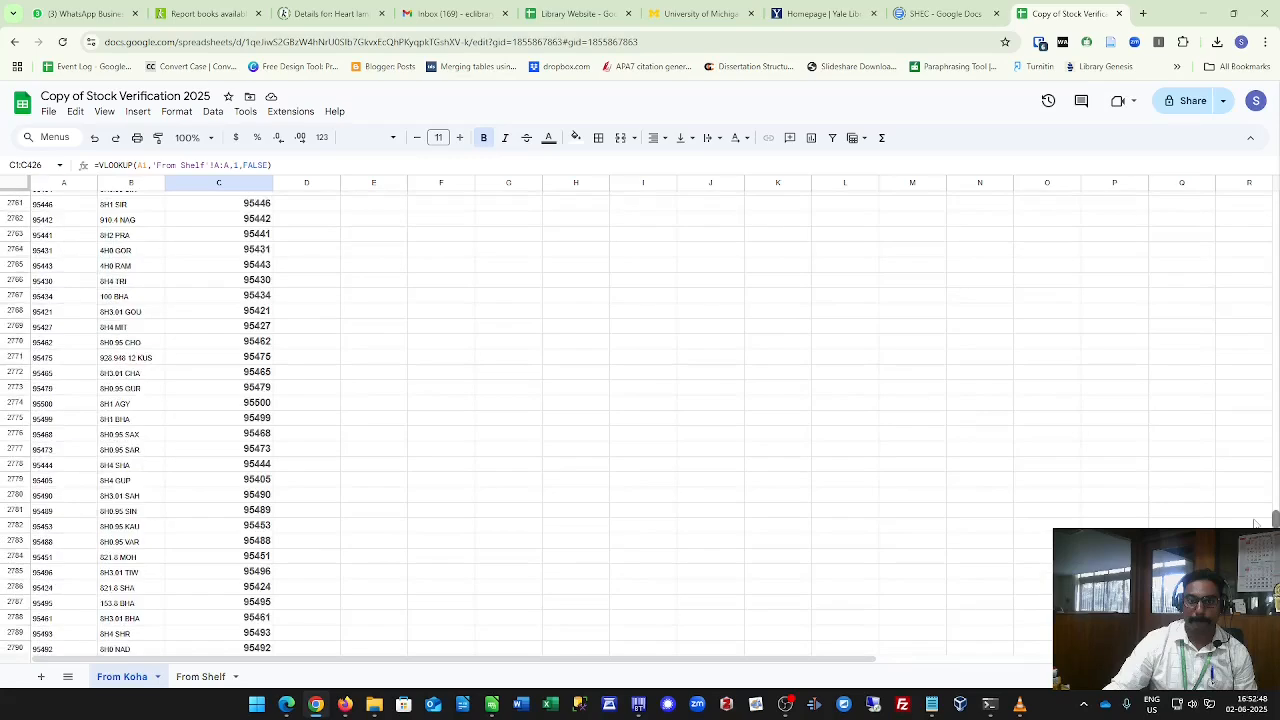
left_click(257, 424)
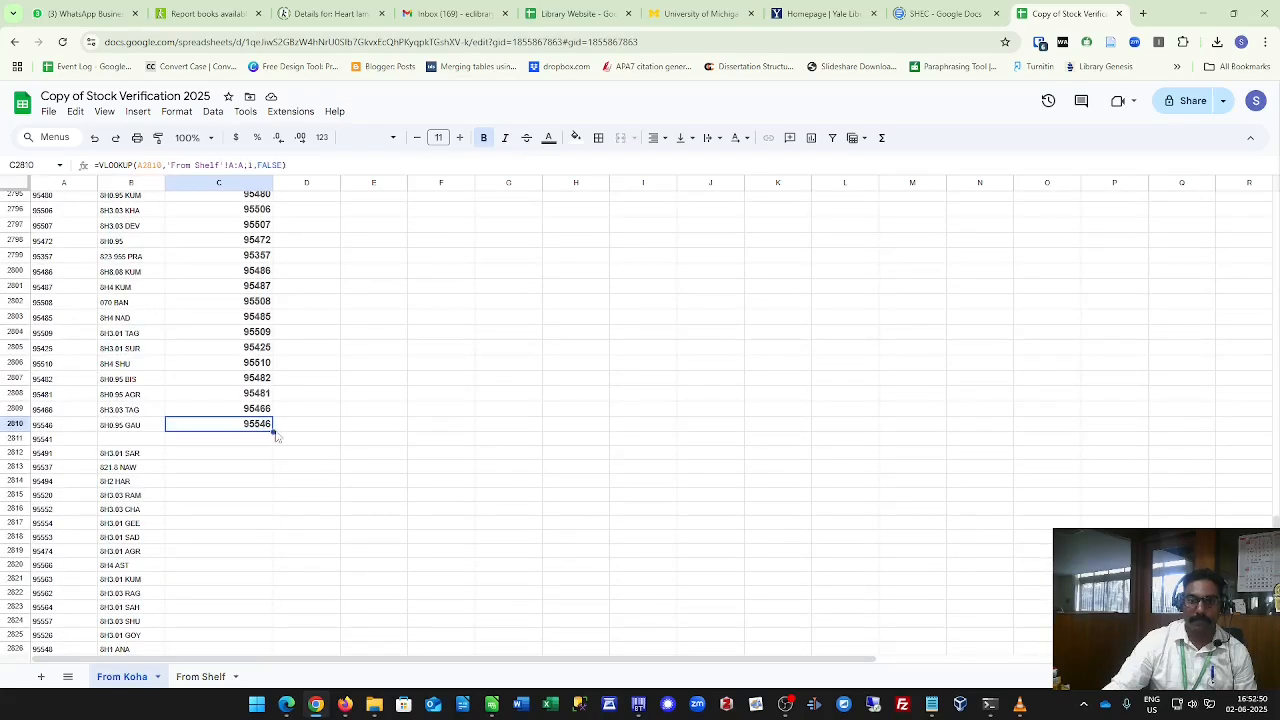
left_click_drag(273, 431, 270, 655)
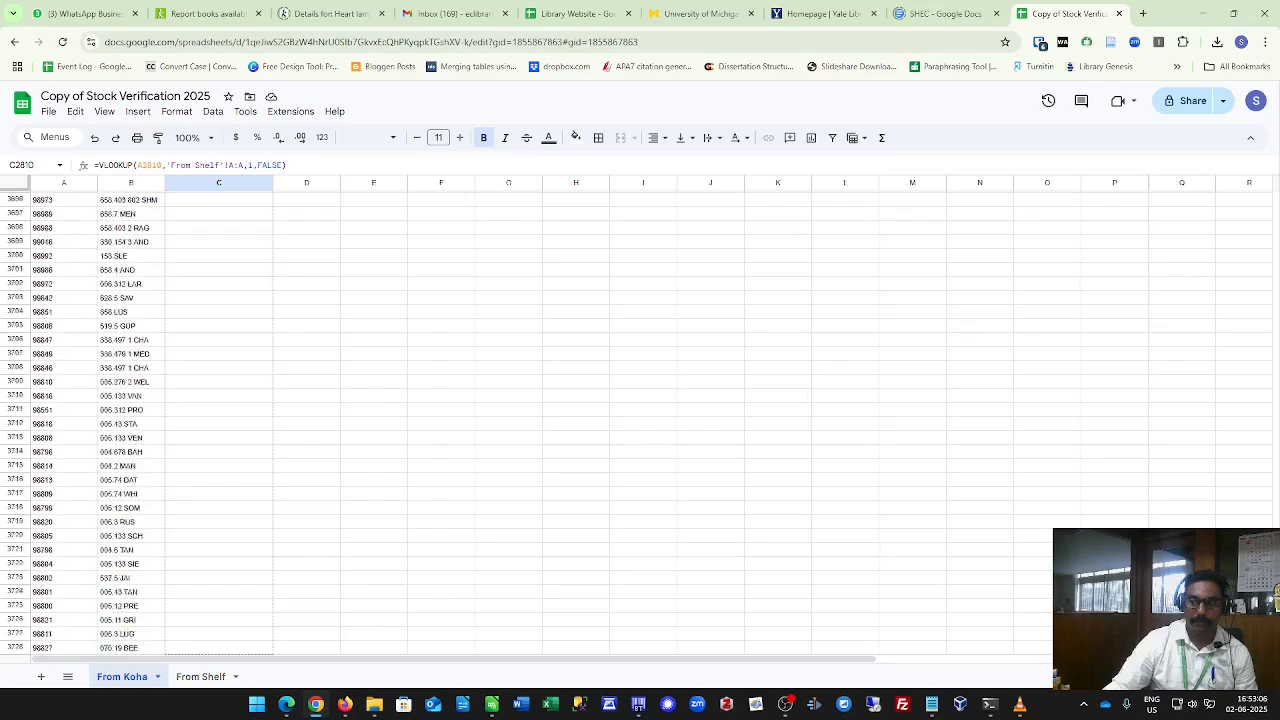
scroll(520, 420, "down", 4)
left_click_drag(268, 613, 268, 614)
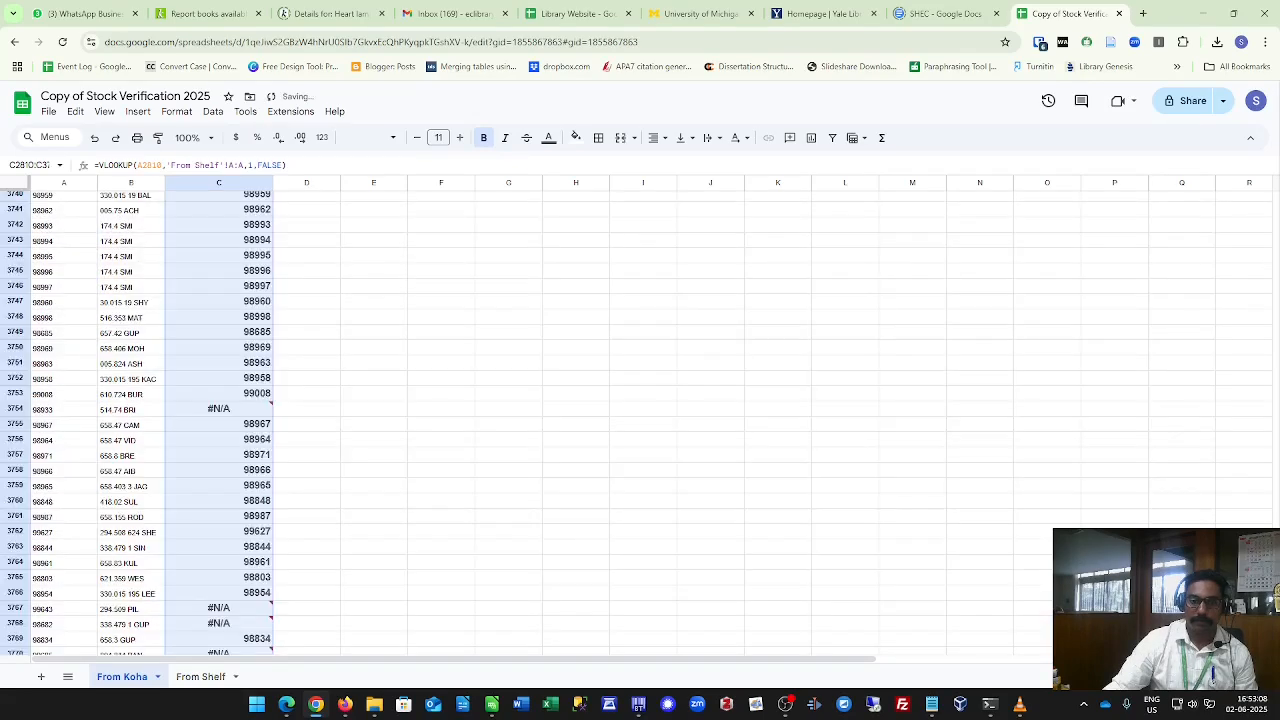
Scroll through column C to examine the VLOOKUP results and the #N/A errors.
scroll(186, 400, "down", 3)
scroll(186, 400, "up", 20)
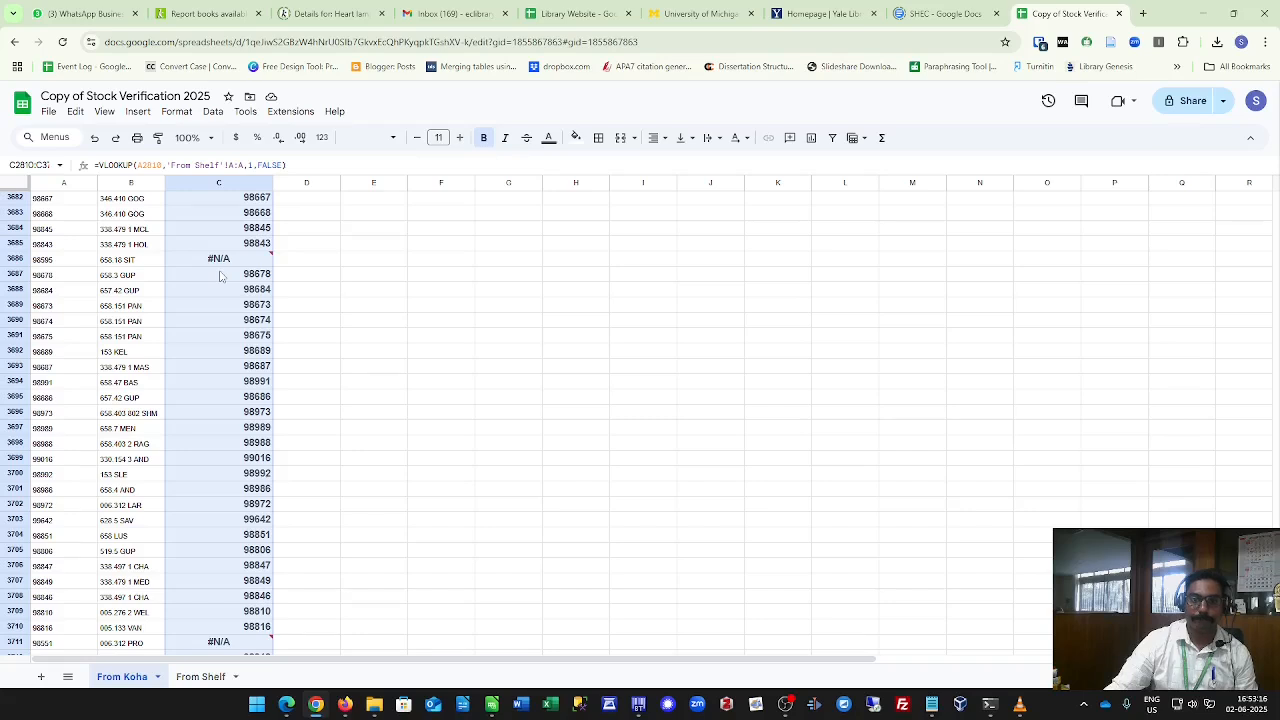
mouse_move(224, 265)
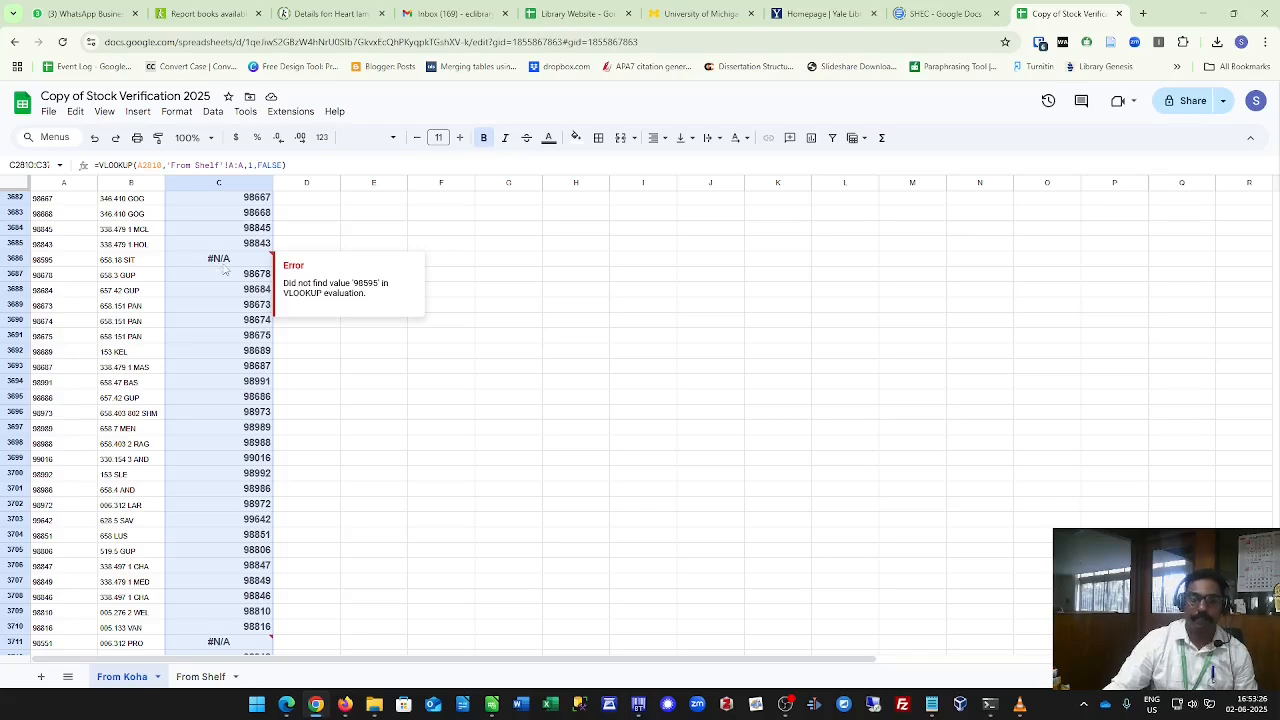
scroll(225, 268, "up", 20)
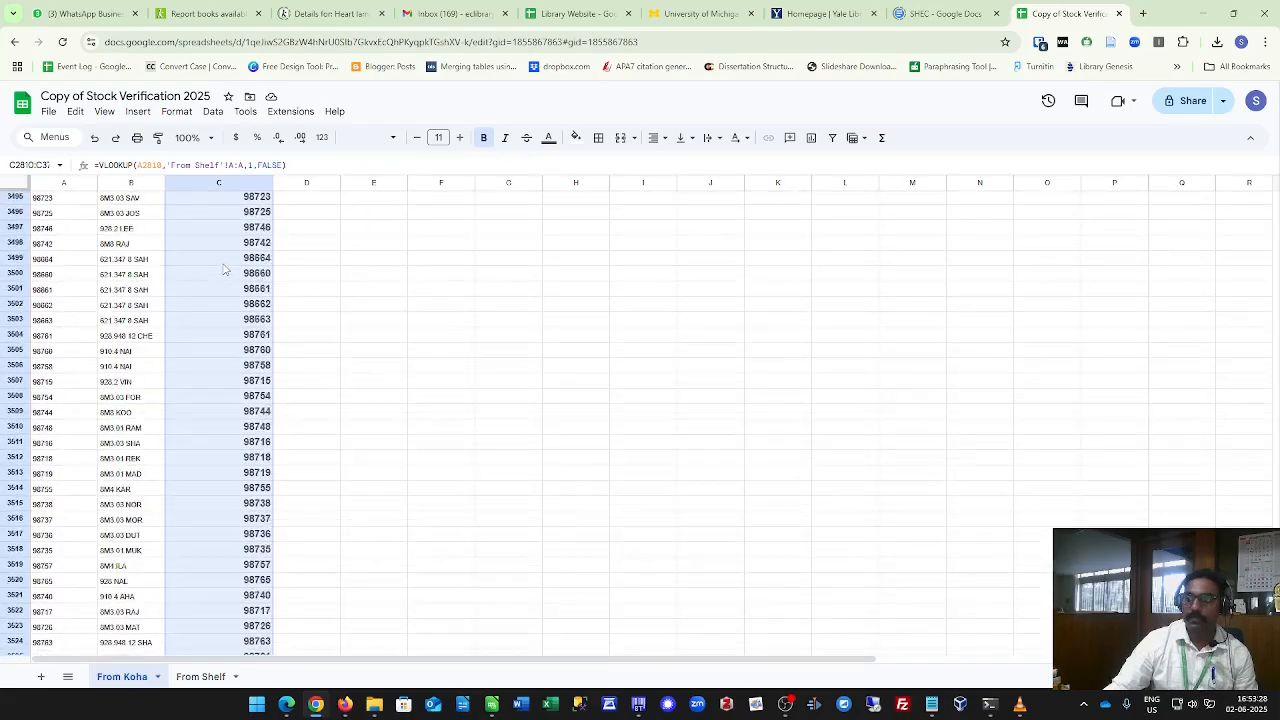
scroll(672, 214, "up", 20)
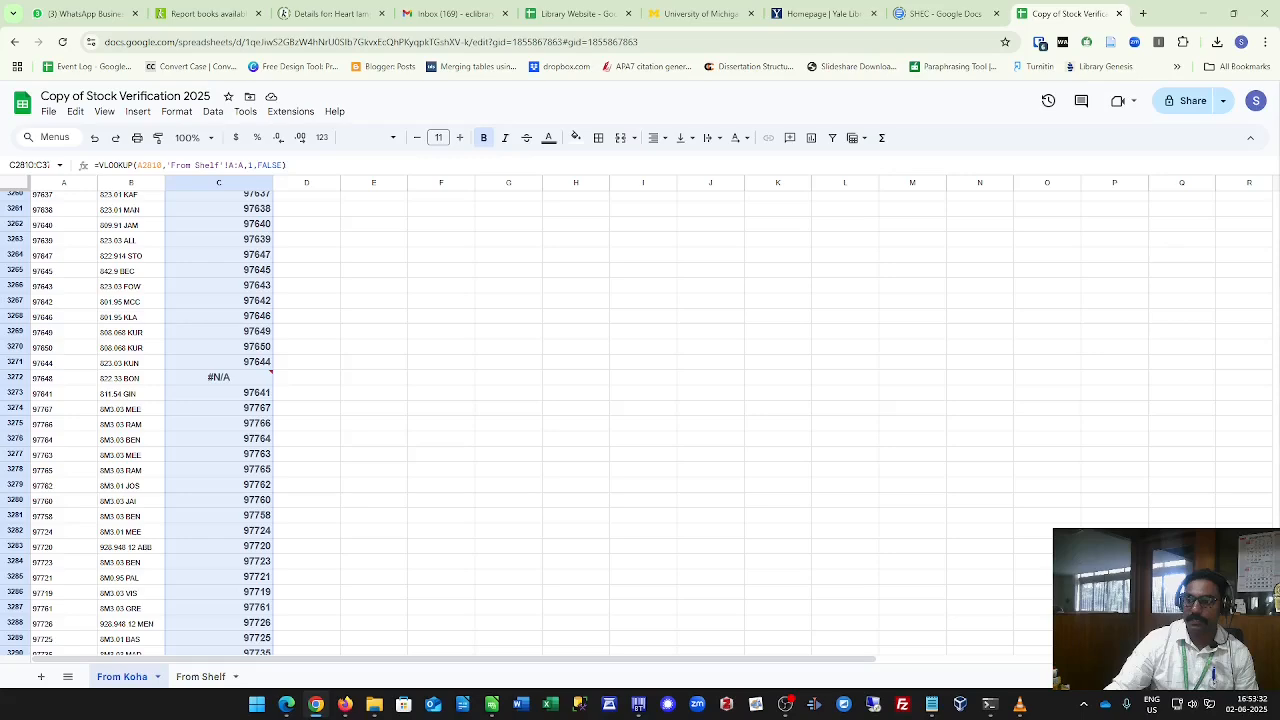
left_click_drag(1275, 590, 1275, 417)
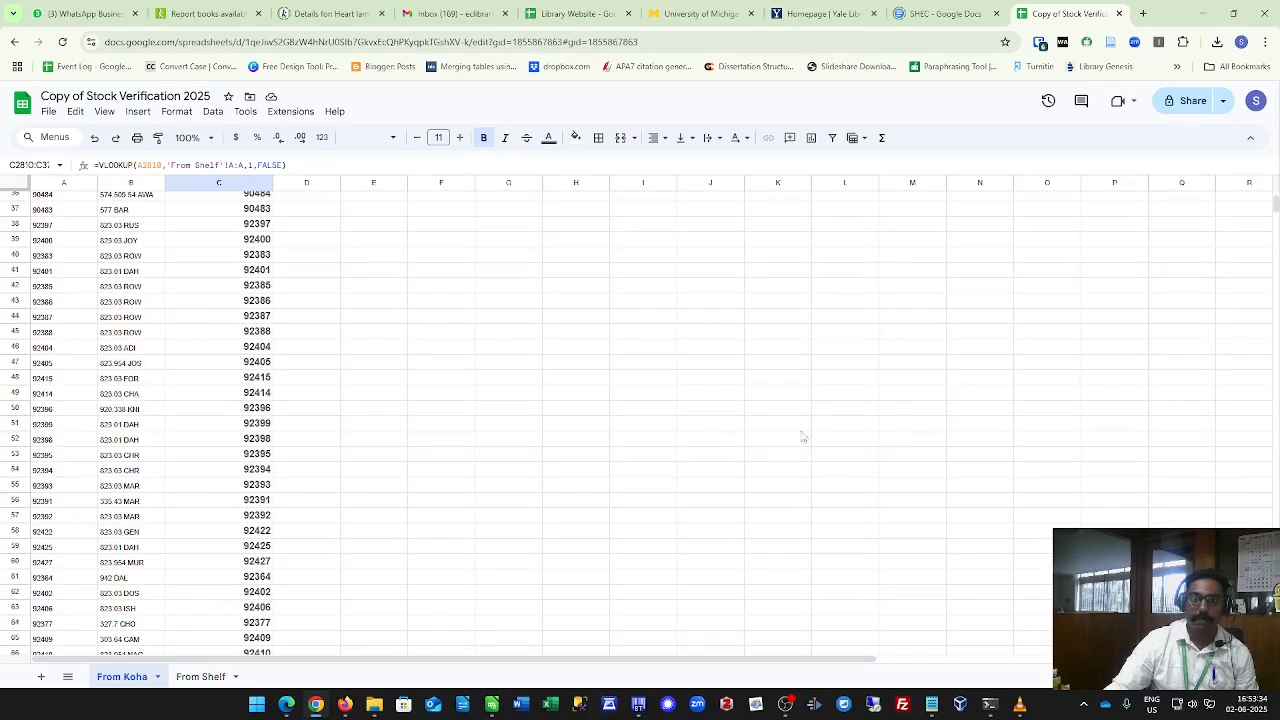
scroll(450, 384, "up", 12)
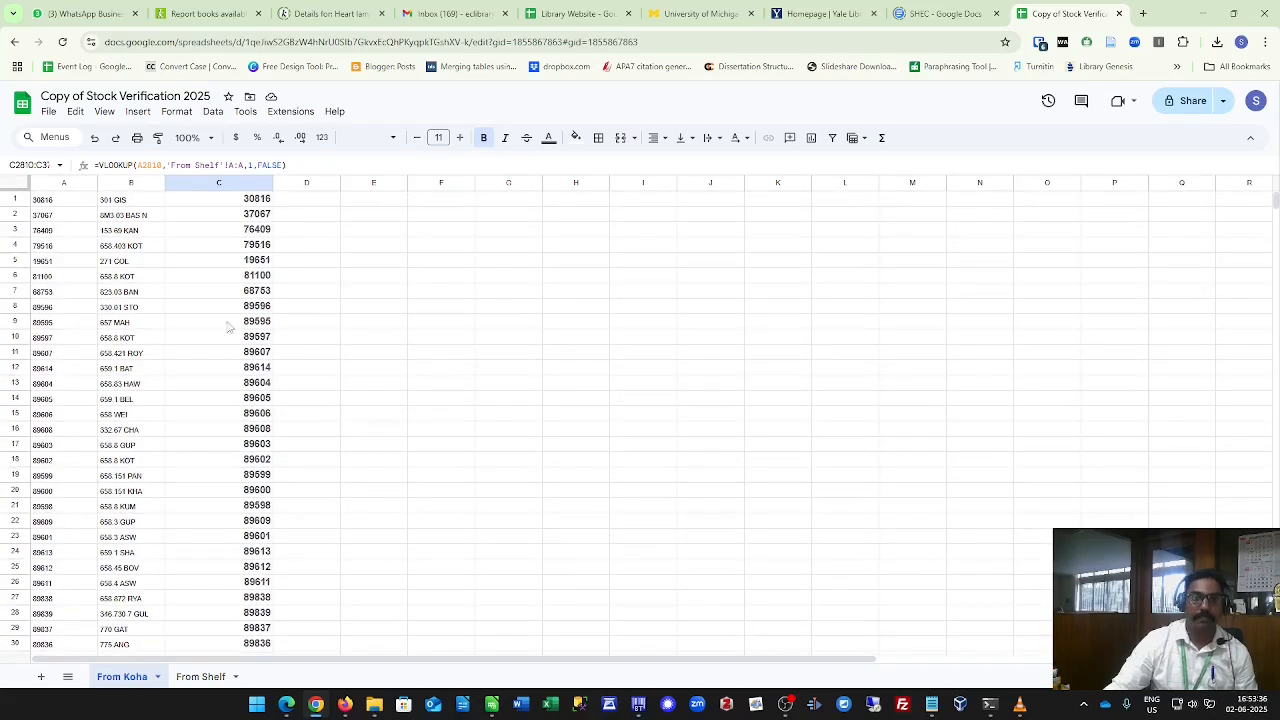
Select the whole sheet and sort the range A1 to Z3770 by column C, A to Z.
left_click(20, 186)
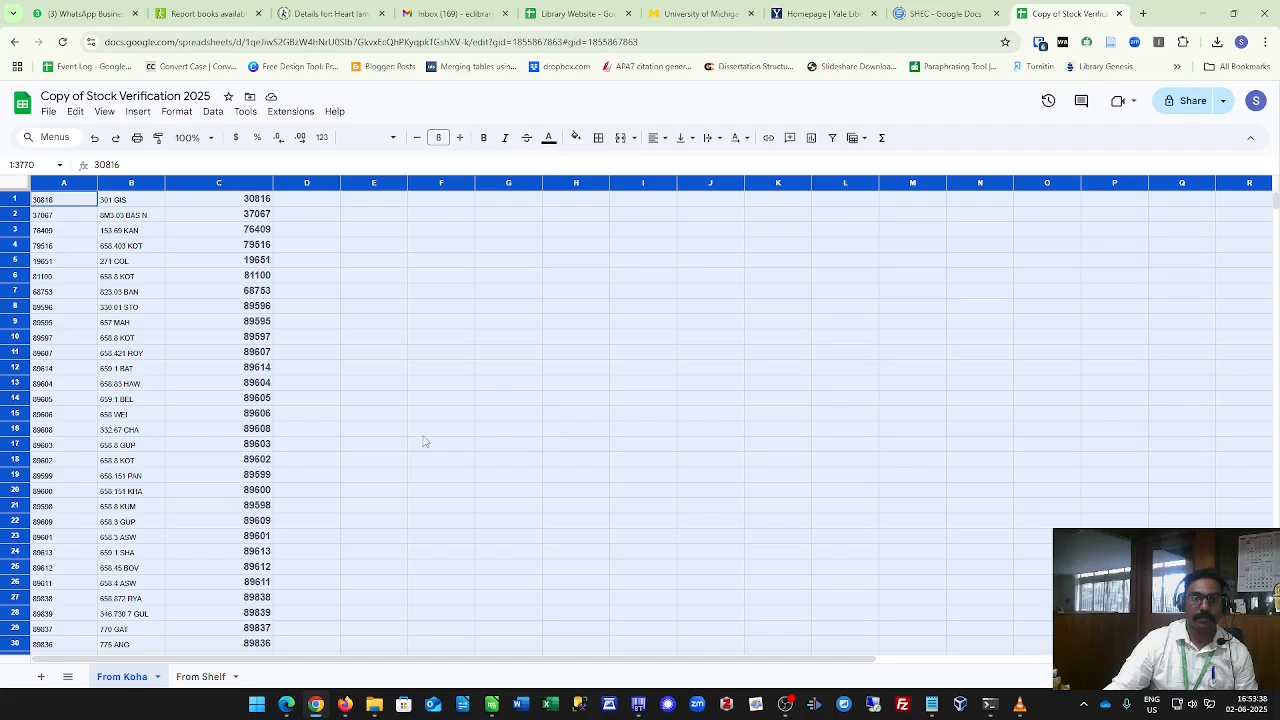
left_click(173, 280)
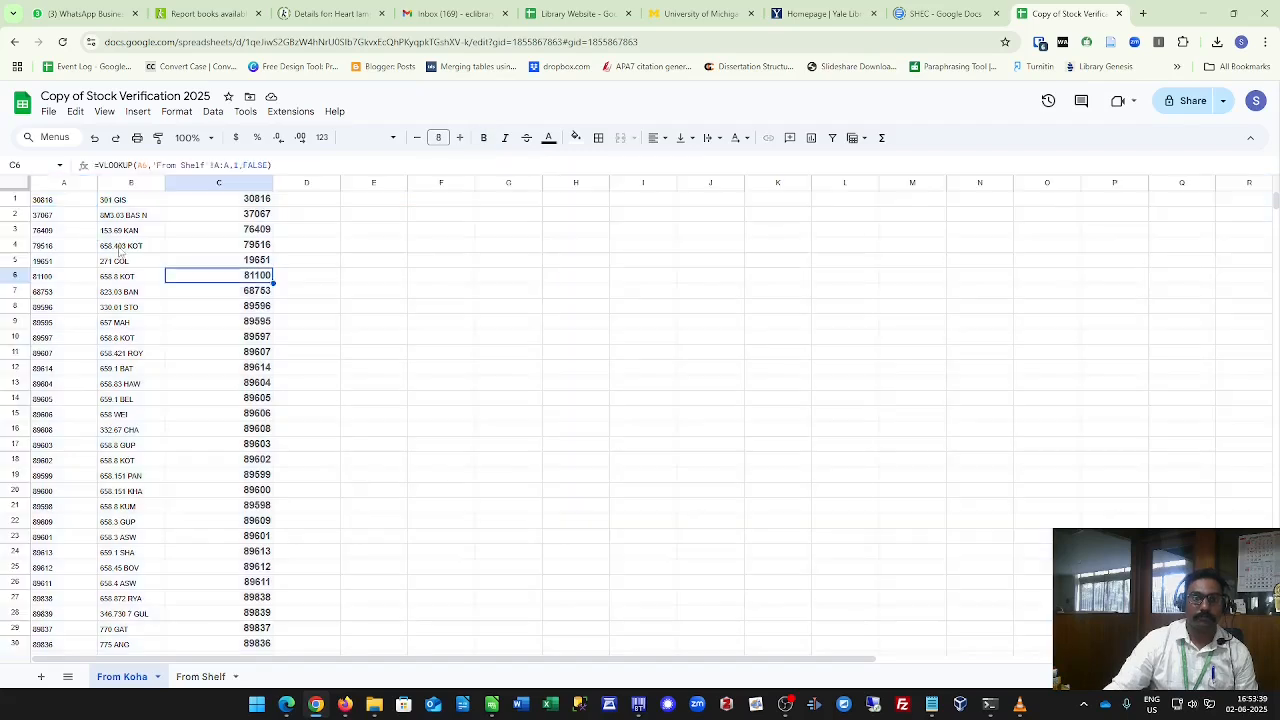
left_click(16, 186)
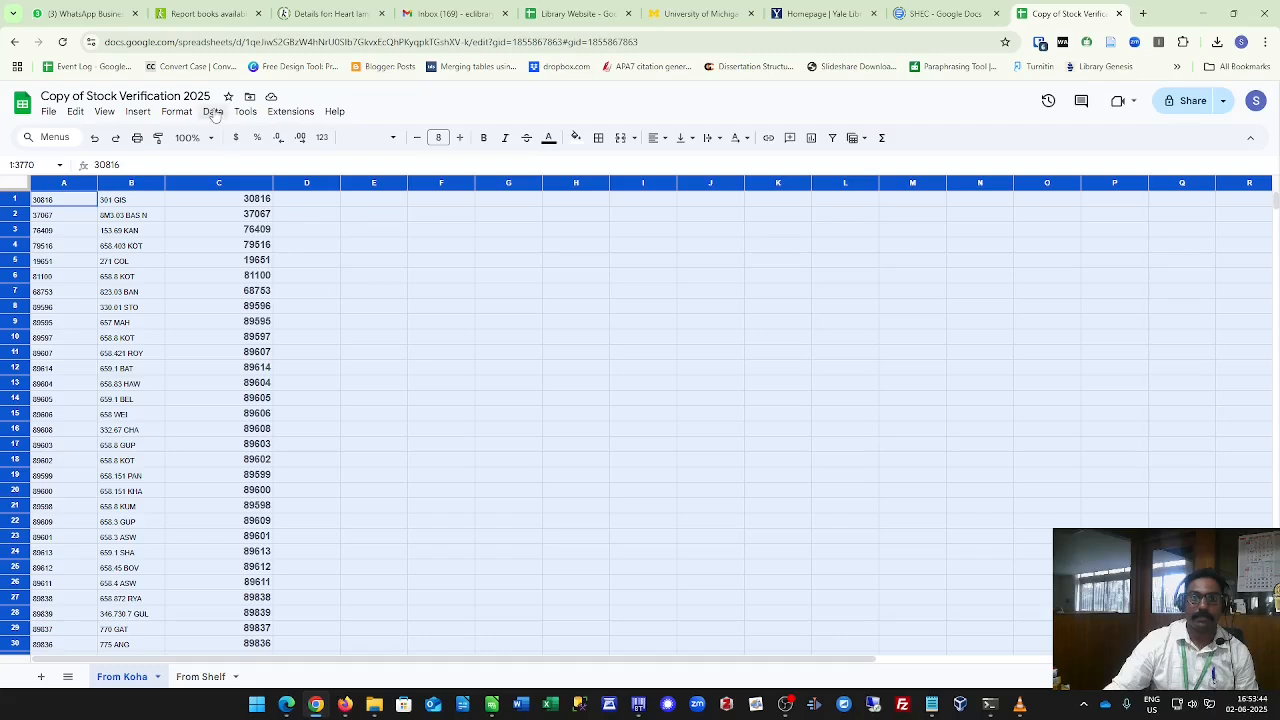
left_click(213, 113)
mouse_move(252, 157)
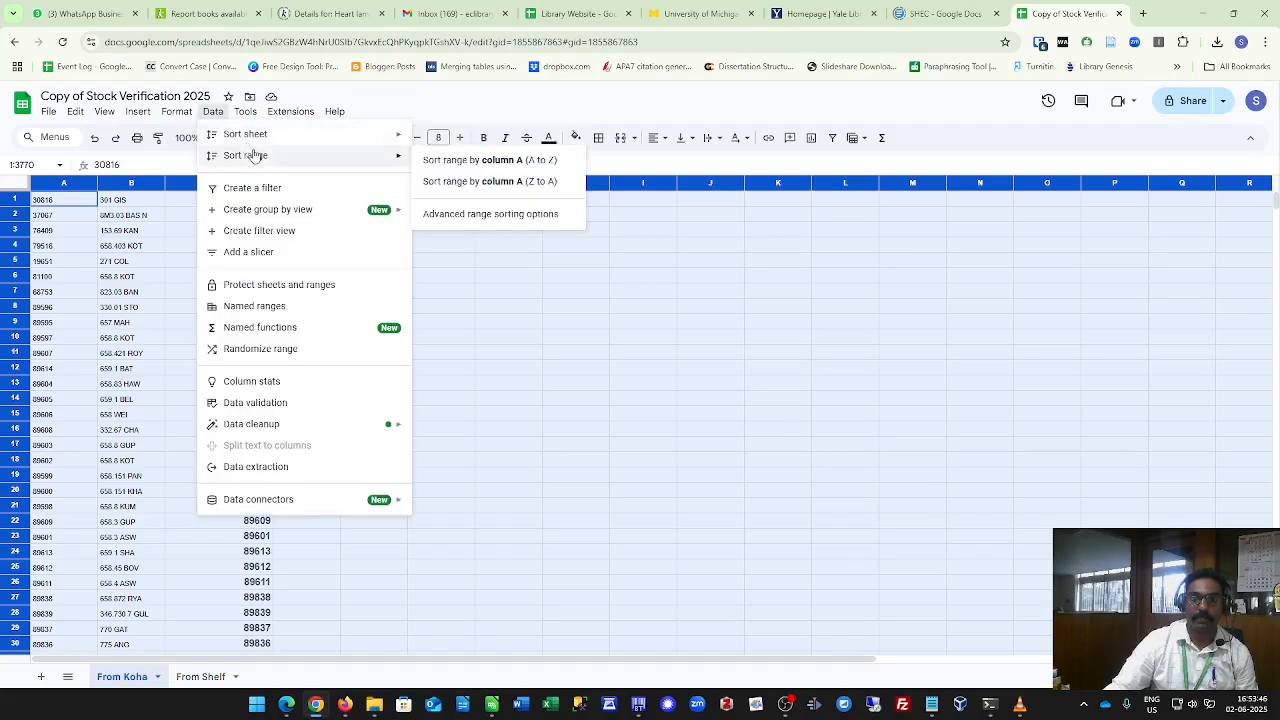
left_click(470, 214)
left_click(581, 374)
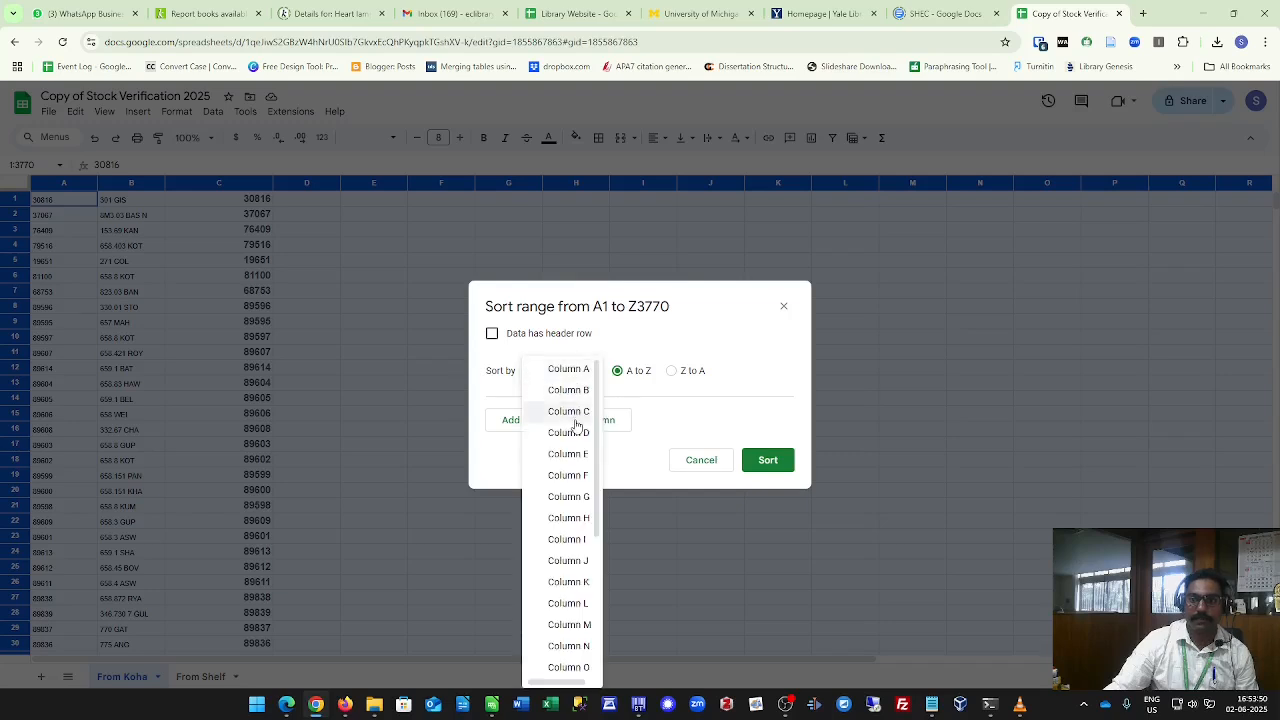
left_click(577, 418)
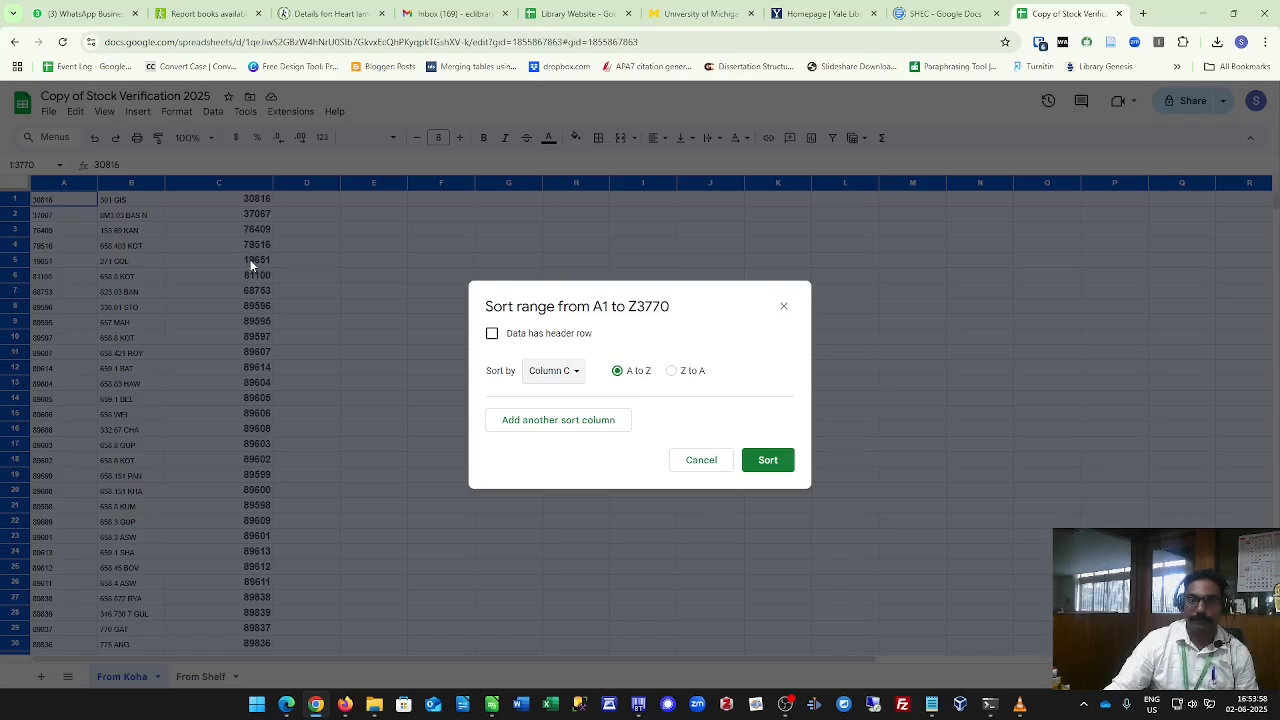
left_click(776, 460)
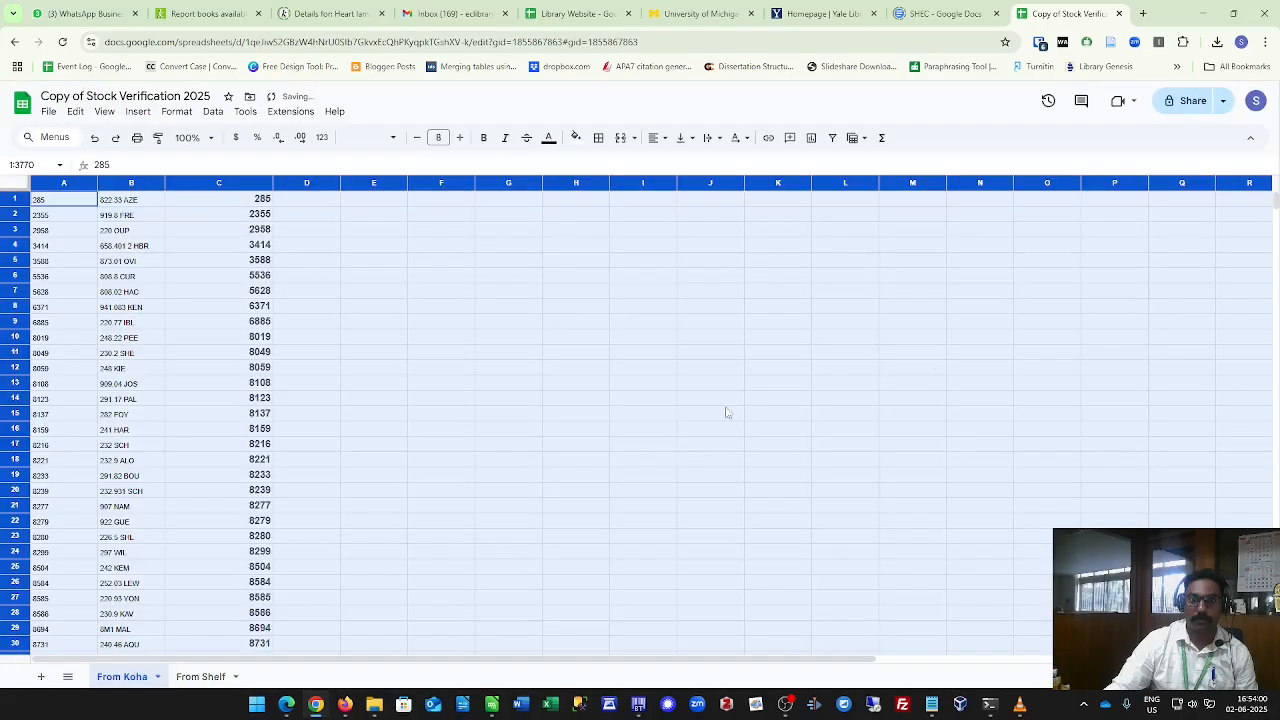
Copy the block of #N/A rows, A3728 to C3770, at the bottom of the sorted data.
left_click_drag(1276, 215, 1262, 587)
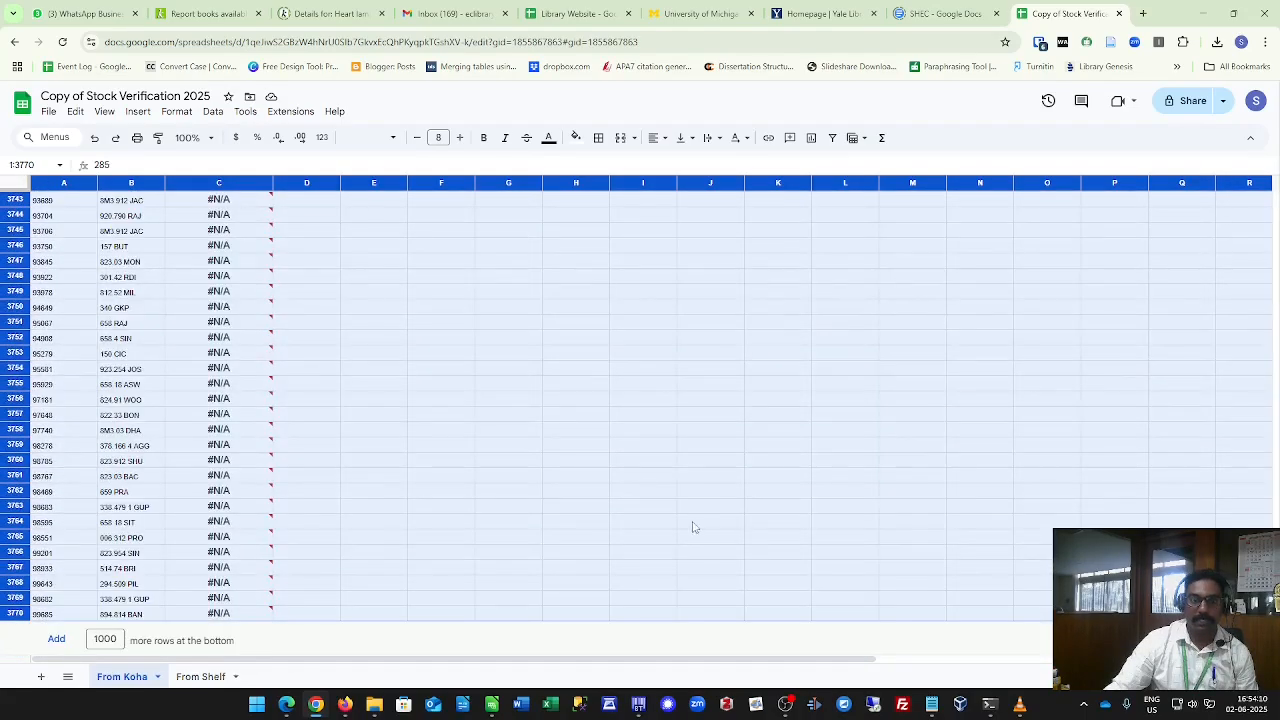
scroll(694, 527, "up", 5)
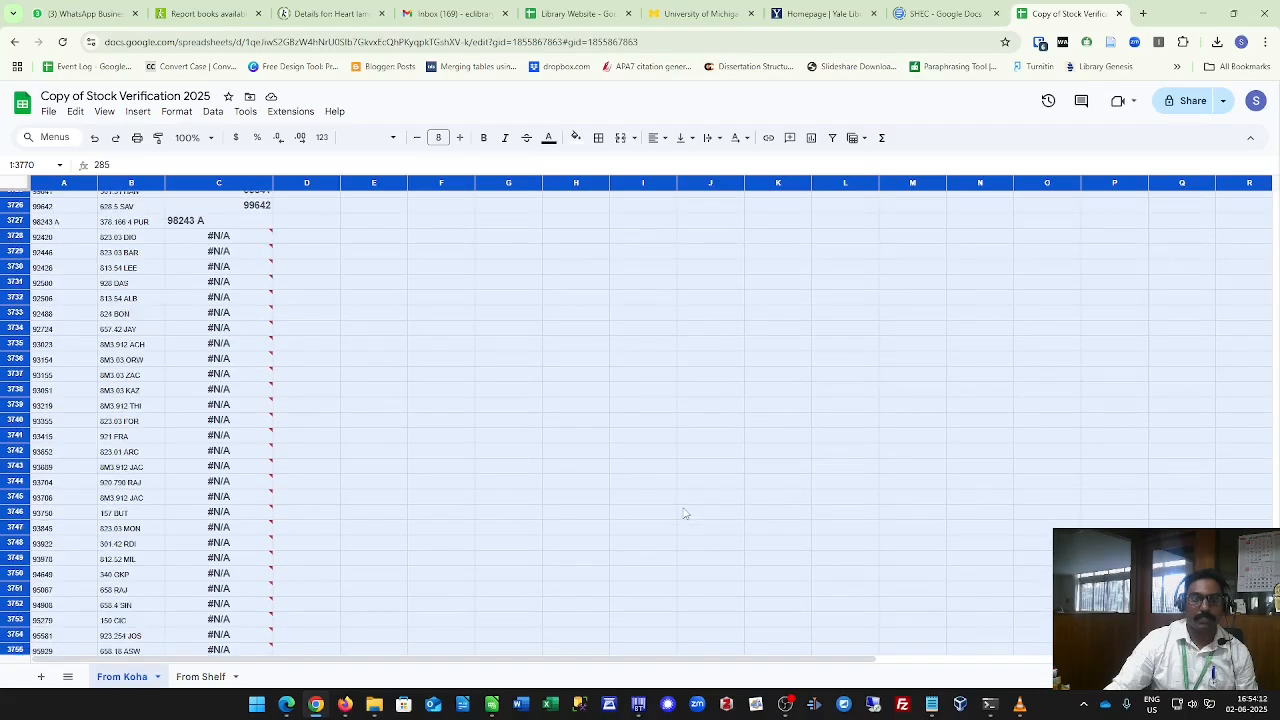
left_click_drag(44, 243, 260, 688)
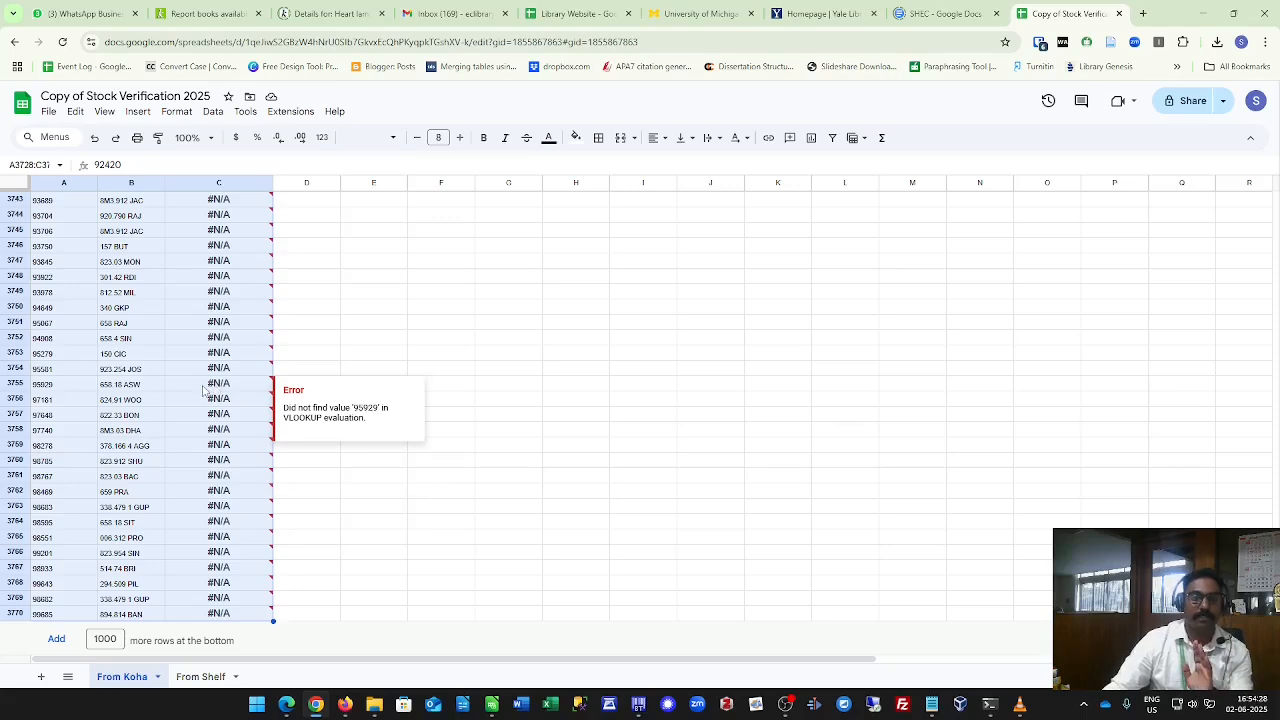
scroll(203, 390, "up", 5)
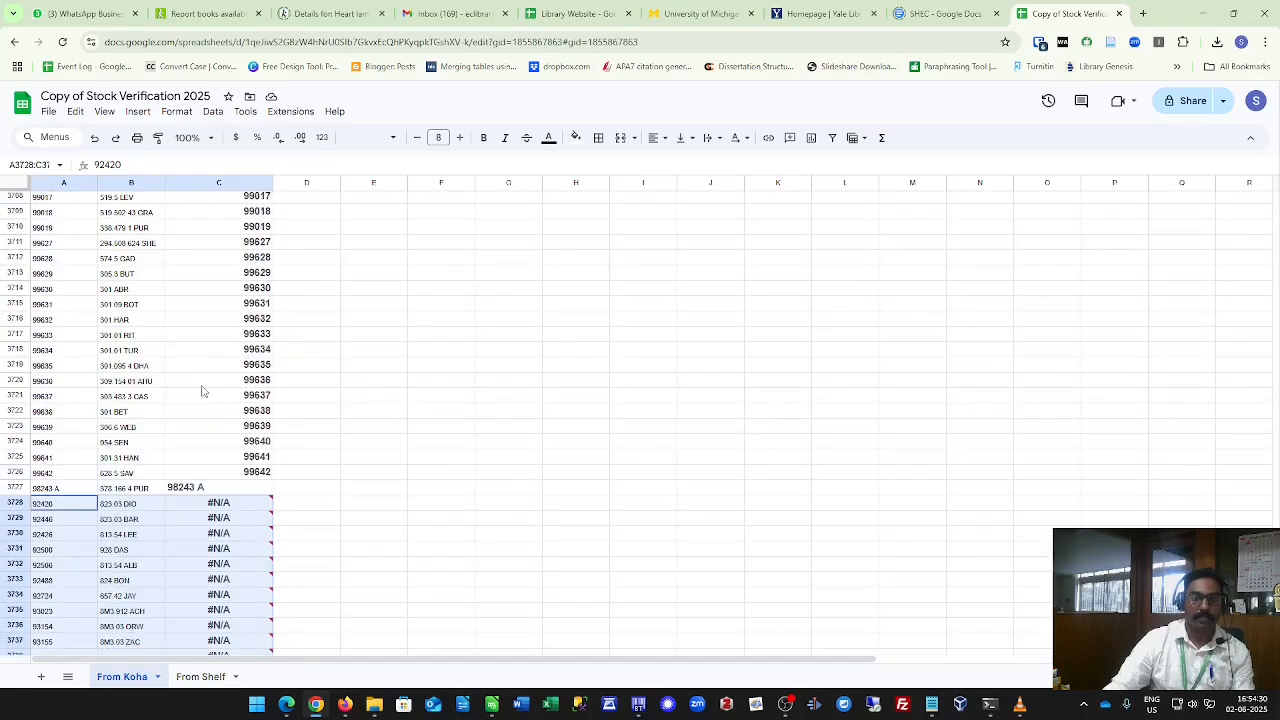
right_click(135, 318)
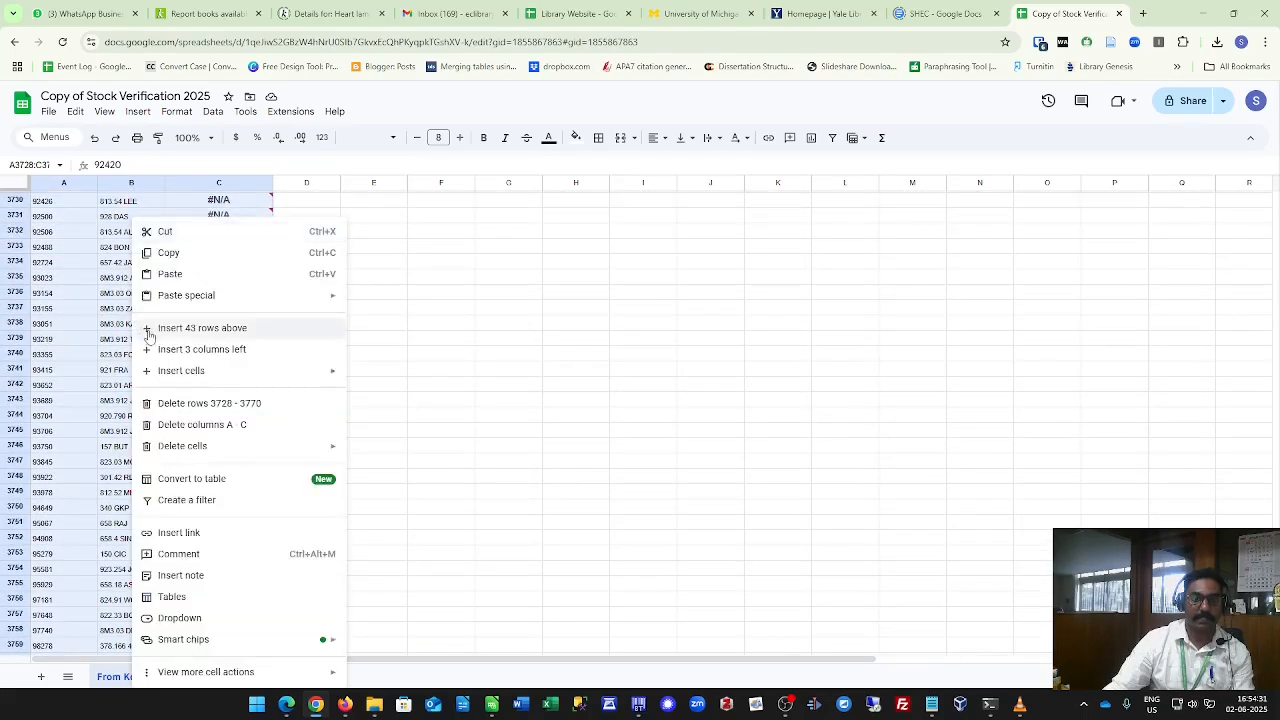
left_click(172, 252)
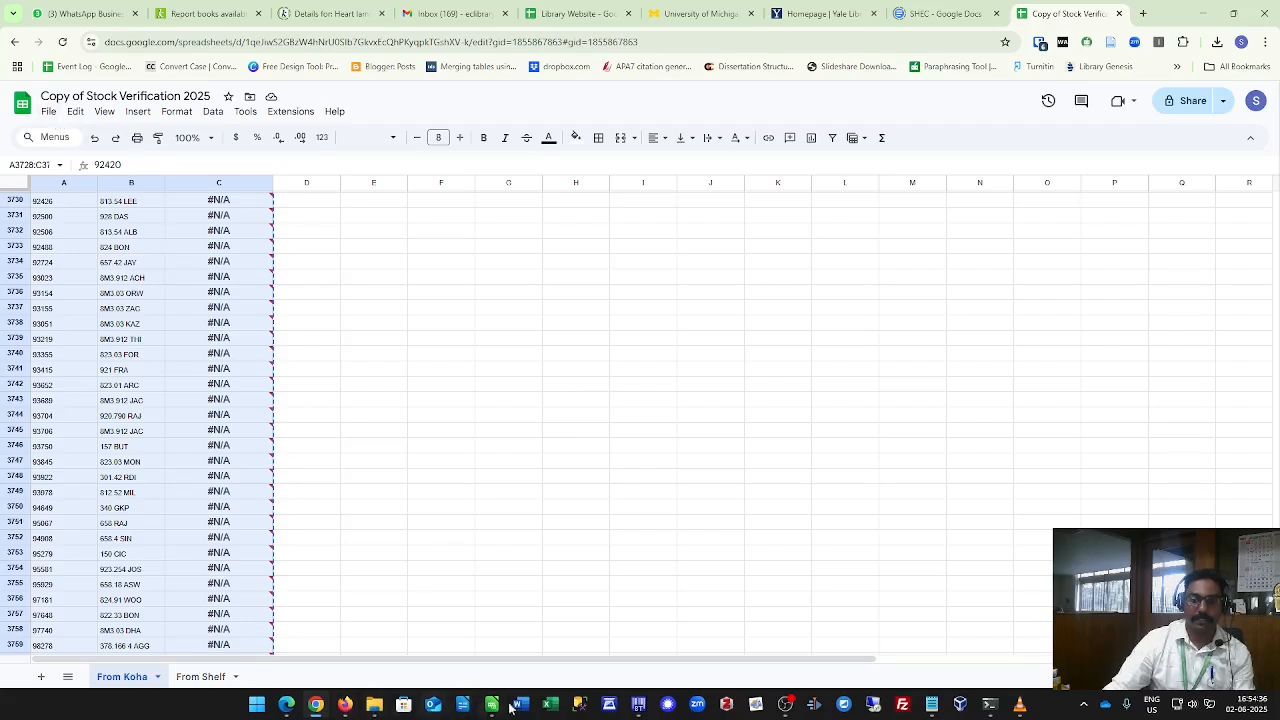
Open a new blank Excel workbook and paste the copied missing-item rows into it.
left_click(553, 708)
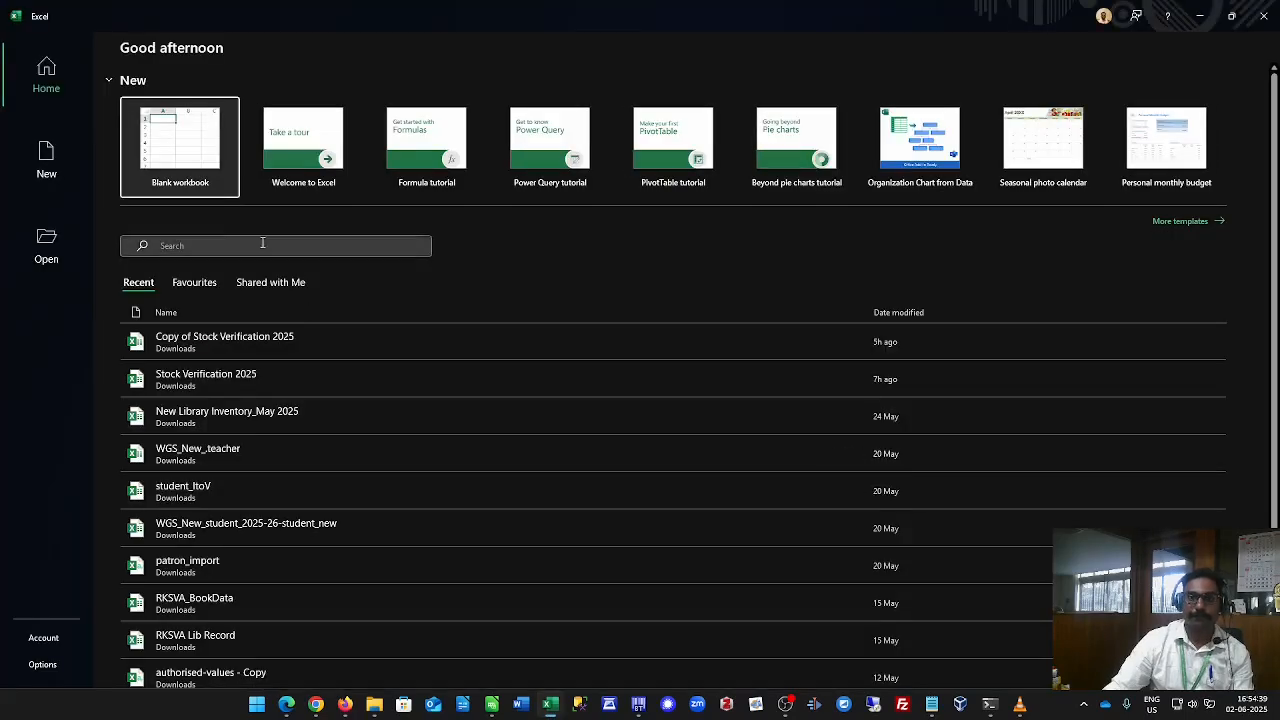
left_click(201, 150)
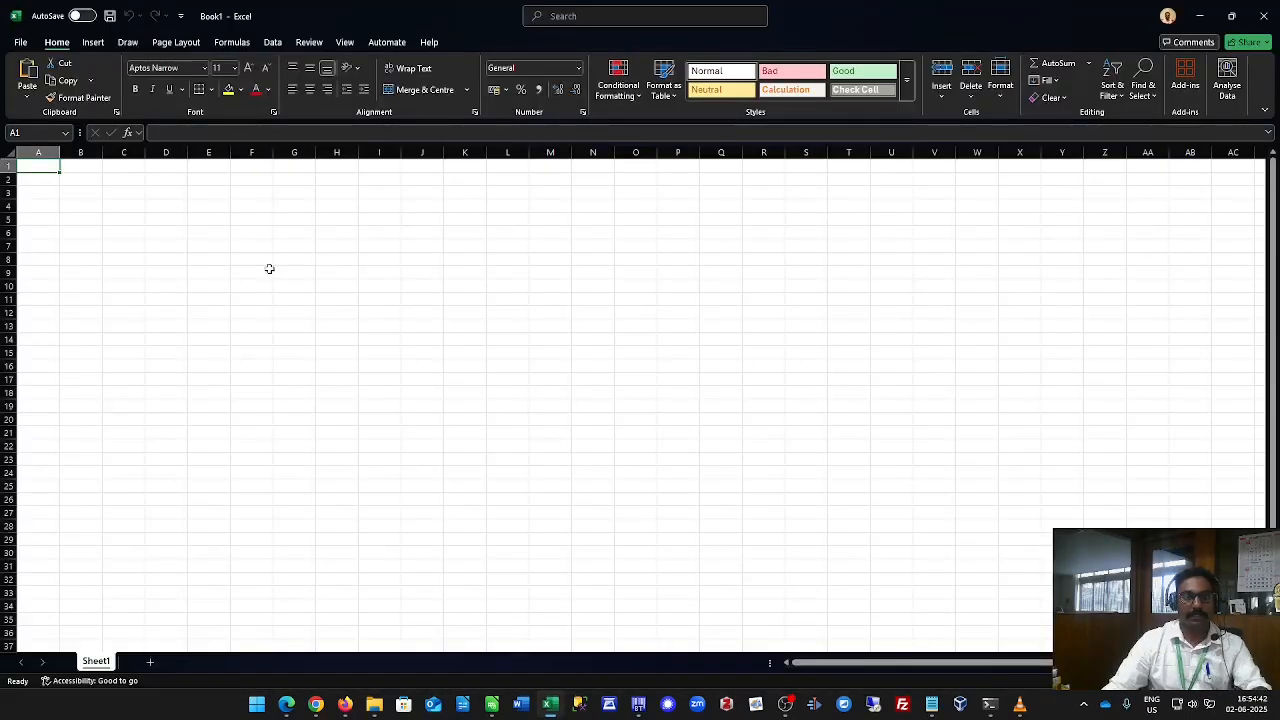
key("ctrl+v")
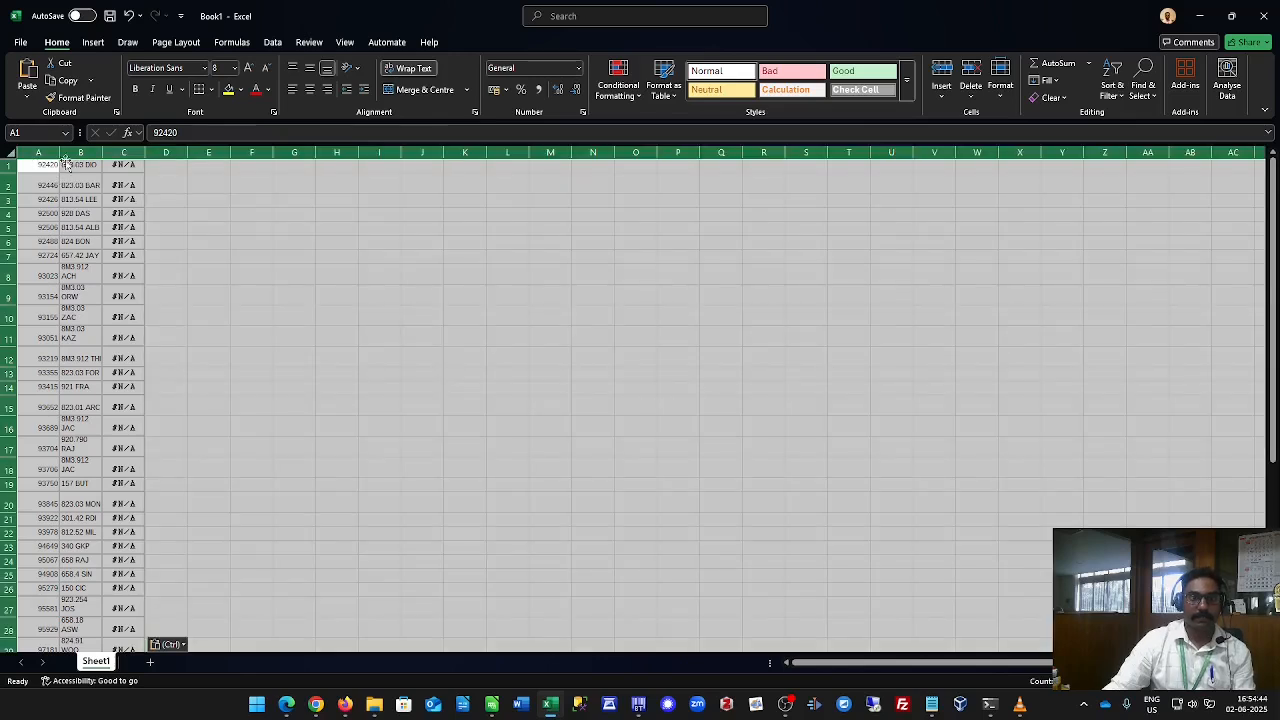
Widen columns A to C so the barcodes, call numbers and #N/A values display fully.
double_click(60, 152)
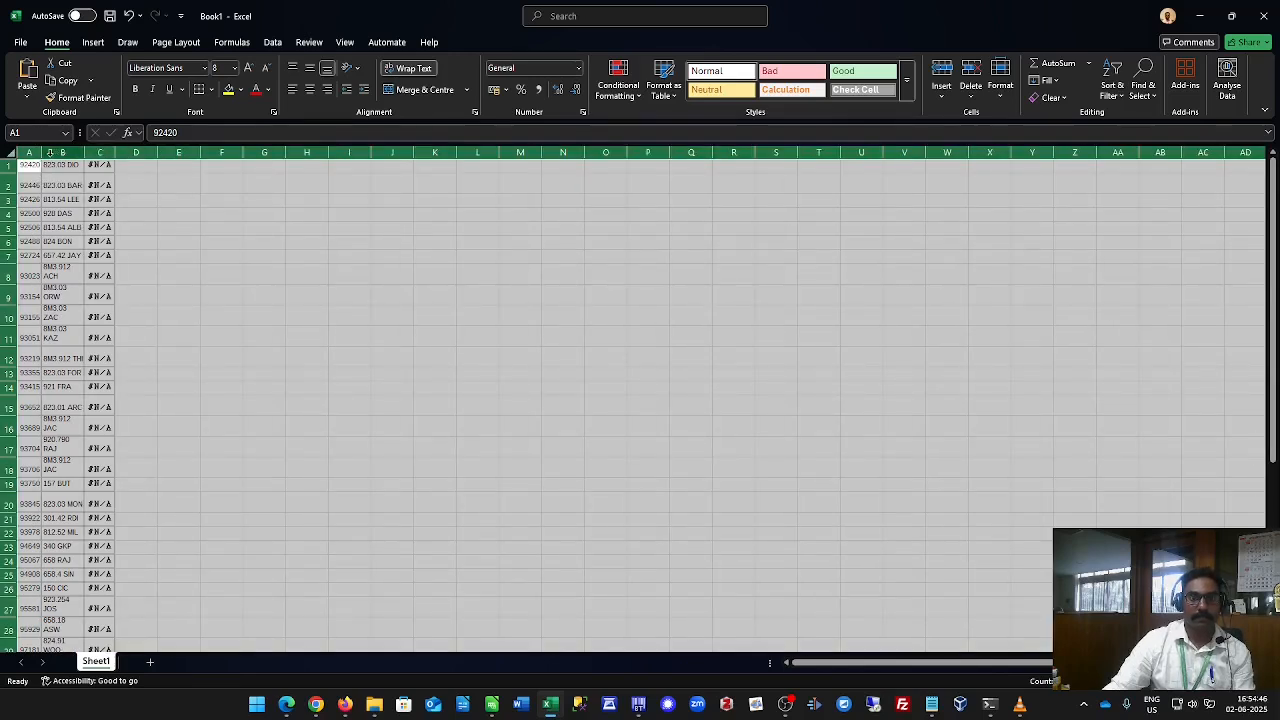
left_click_drag(68, 155, 70, 155)
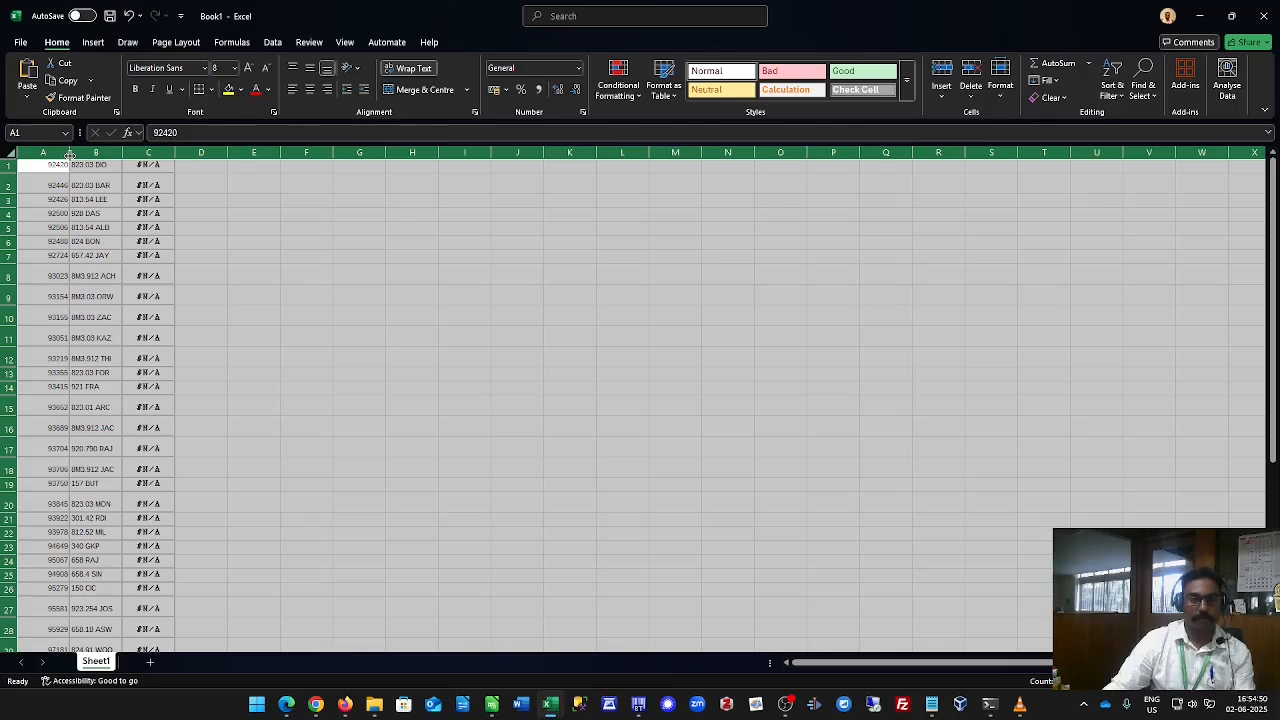
mouse_move(70, 155)
left_mouse_down()
mouse_move(229, 148)
mouse_move(63, 168)
left_mouse_up()
left_click(85, 153)
left_click_drag(222, 151, 138, 170)
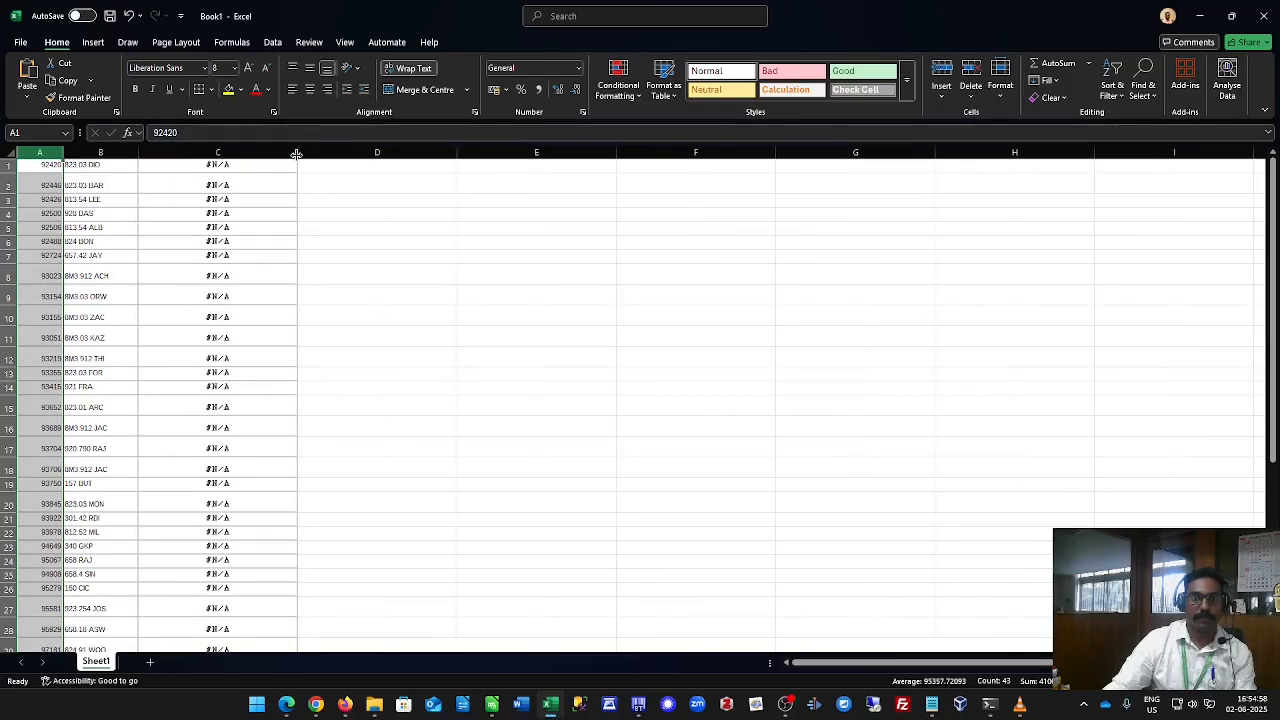
left_click_drag(297, 153, 252, 161)
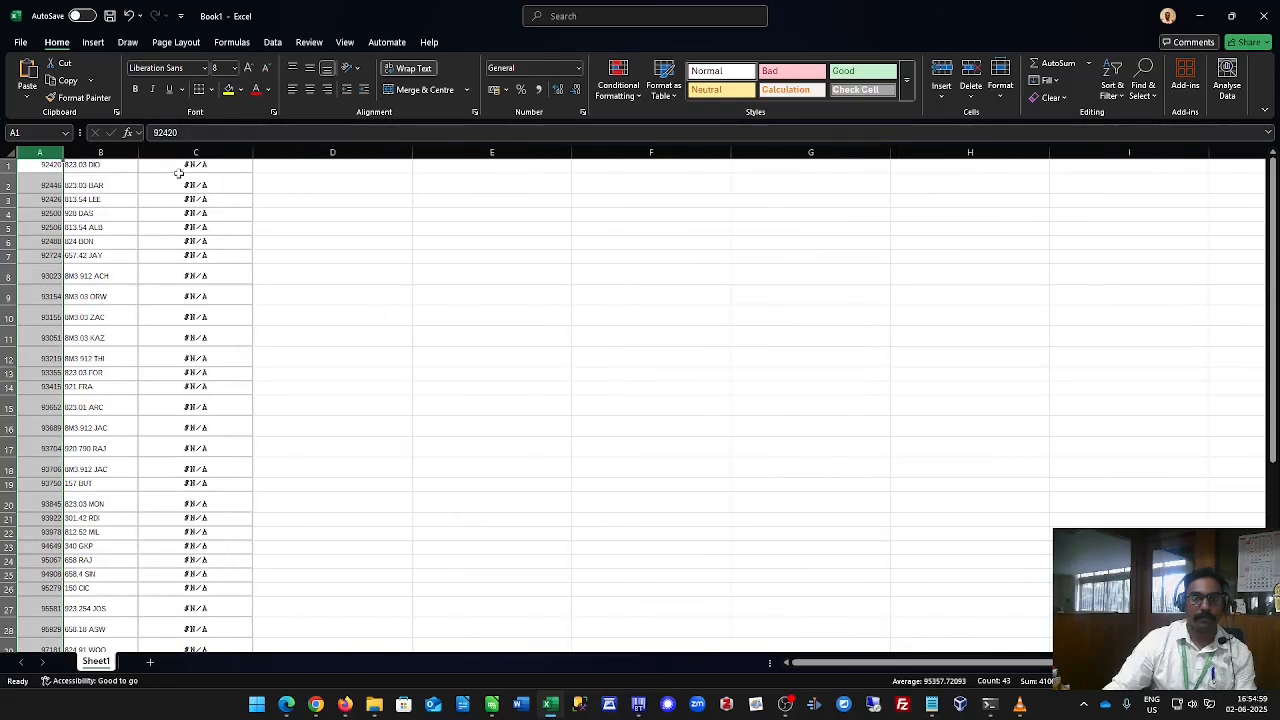
Insert a new empty column before column A.
right_click(42, 151)
left_click(84, 287)
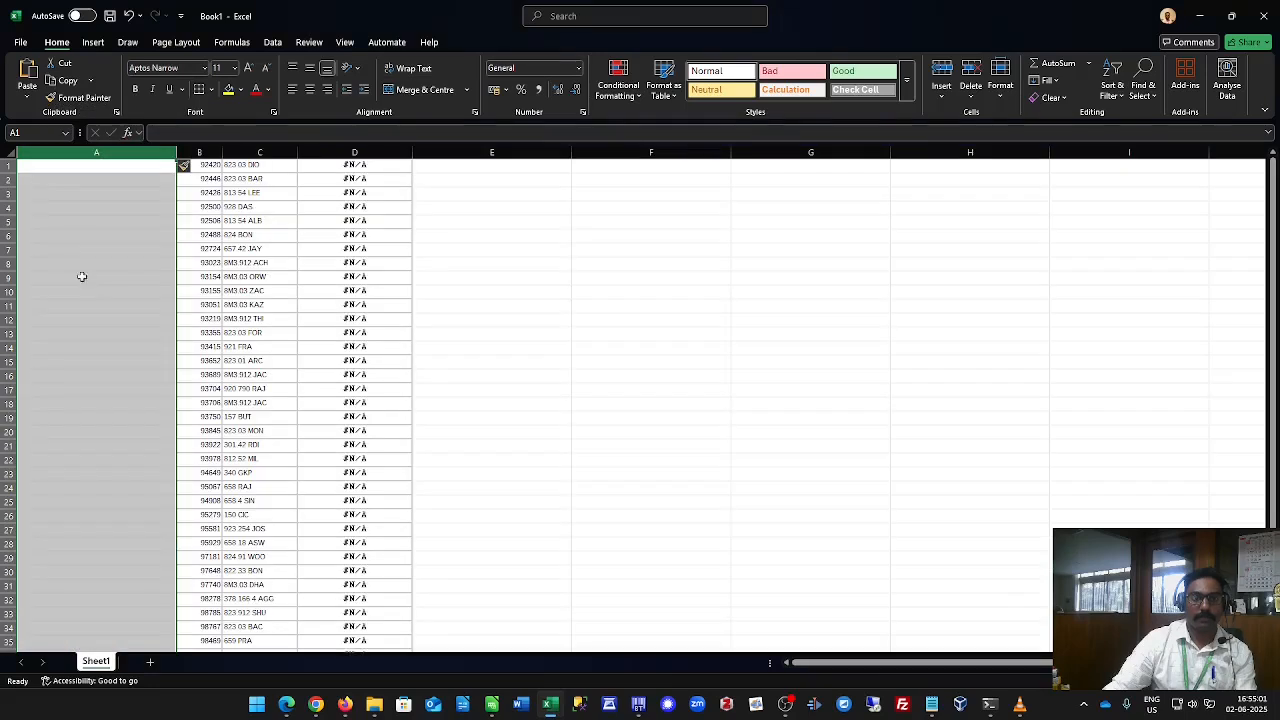
Number the rows in the new column A as a series starting from 1 down to row 43.
left_click(98, 168)
type("1")
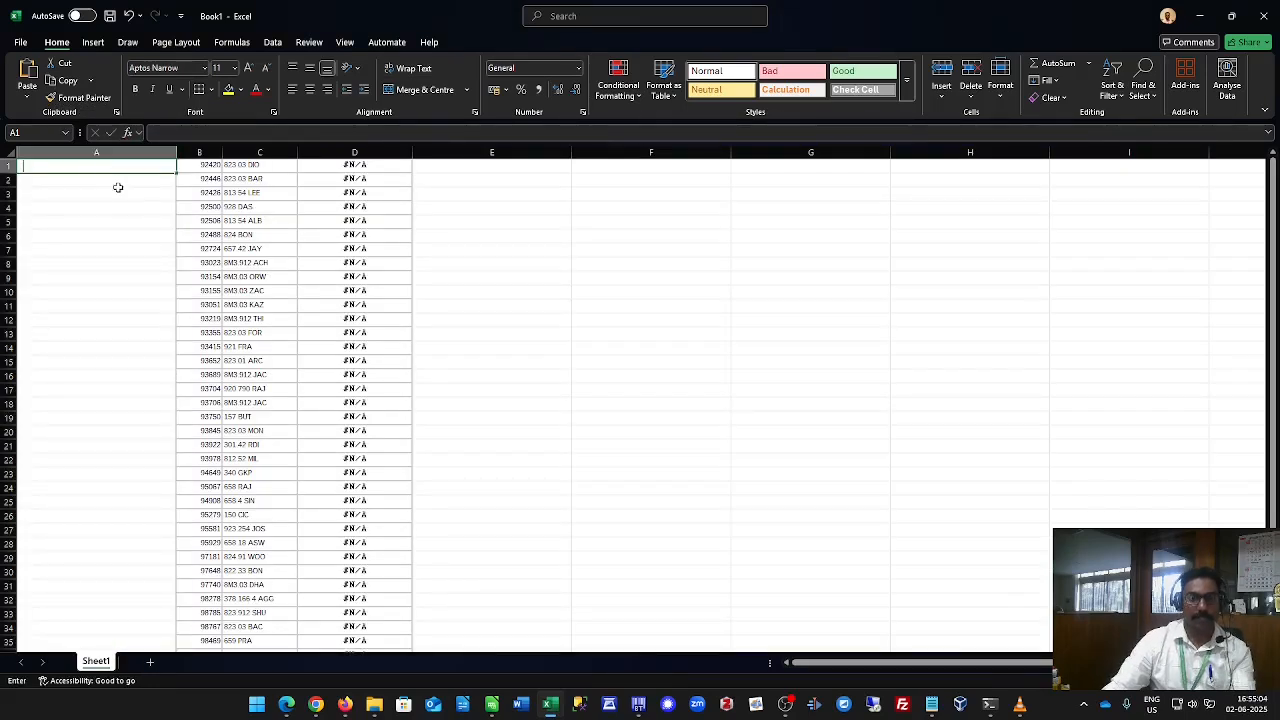
left_click(106, 219)
left_click(120, 166)
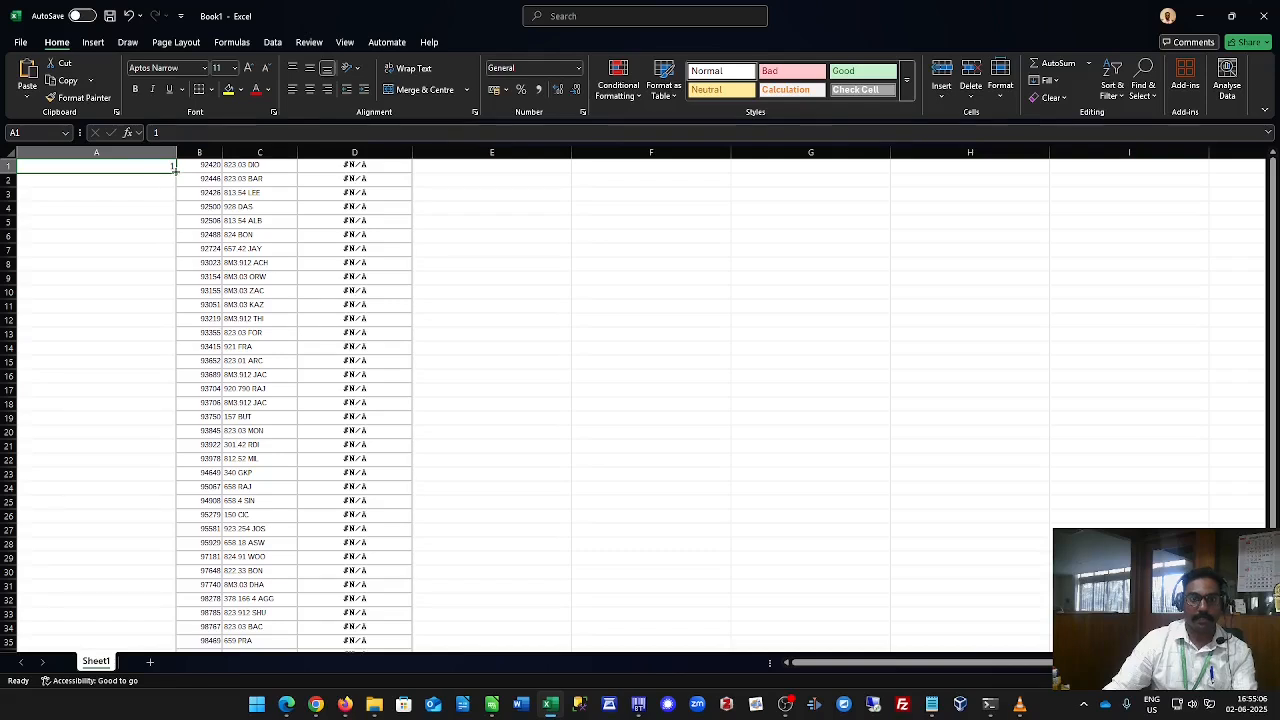
left_click_drag(176, 173, 173, 640)
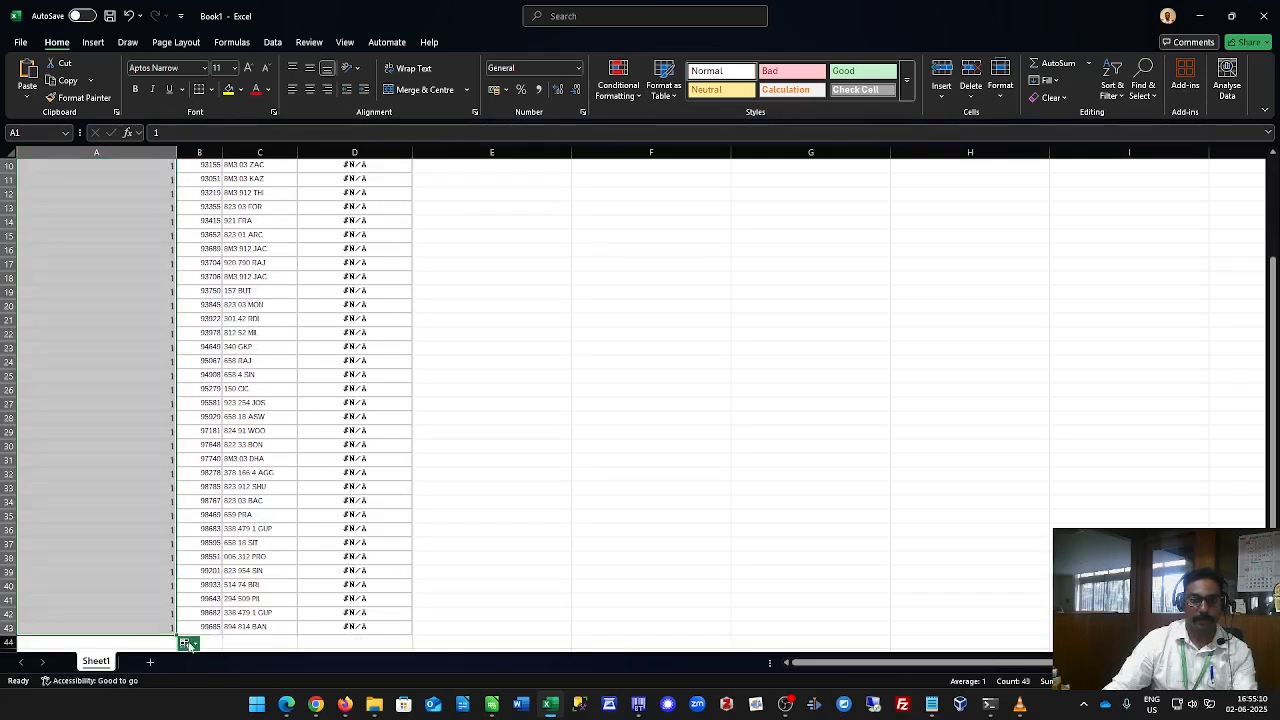
left_click(183, 641)
left_click(216, 579)
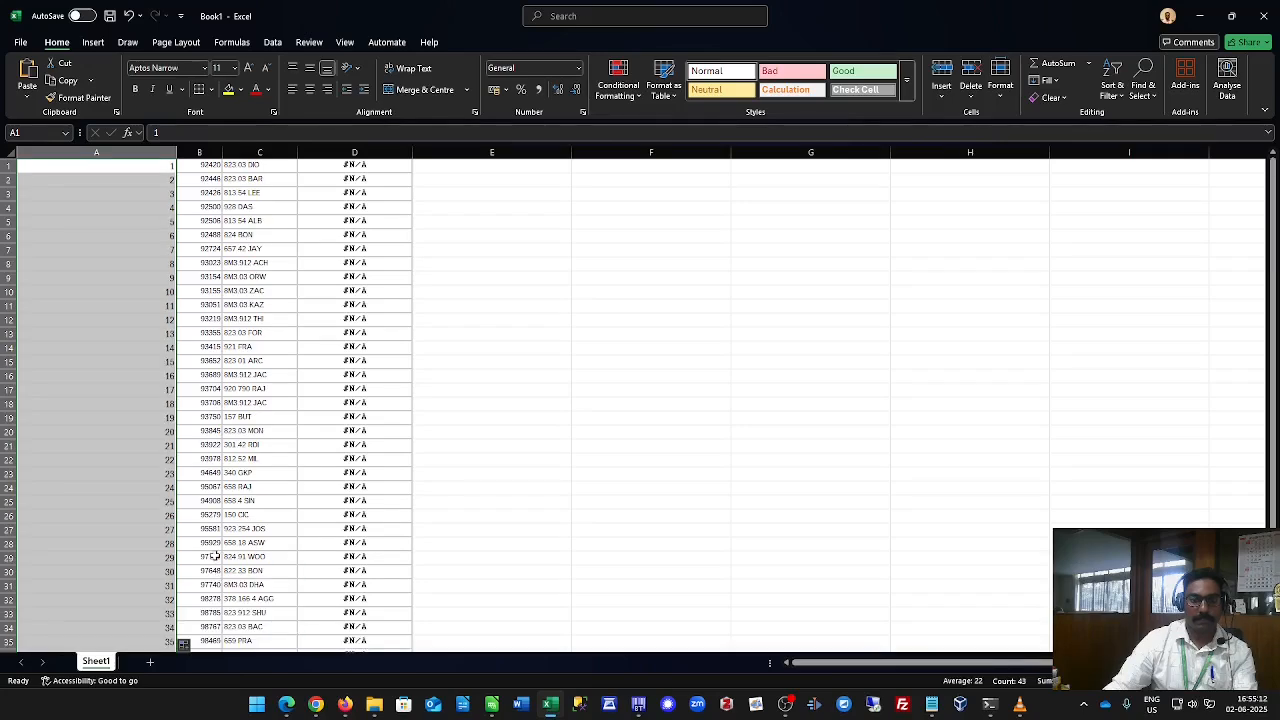
Narrow column A to fit the serial numbers and widen column C to fit the call numbers.
scroll(215, 555, "down", 9)
scroll(215, 555, "up", 9)
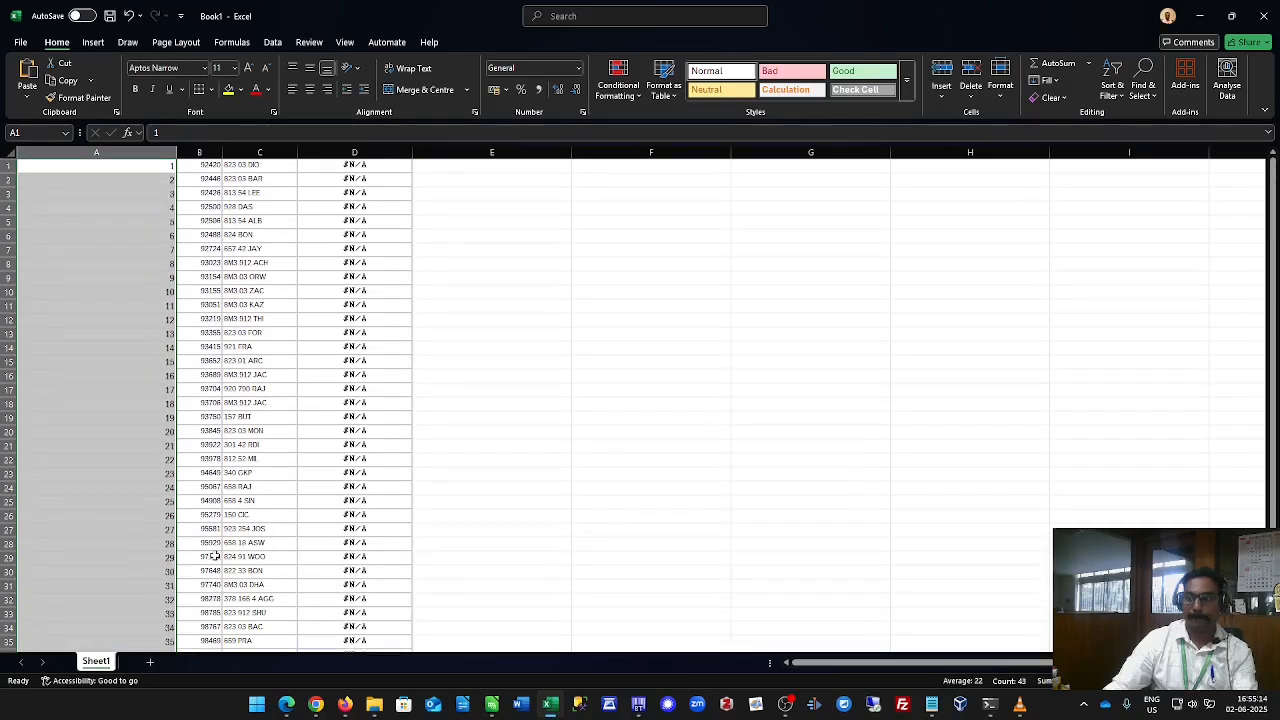
left_click(11, 155)
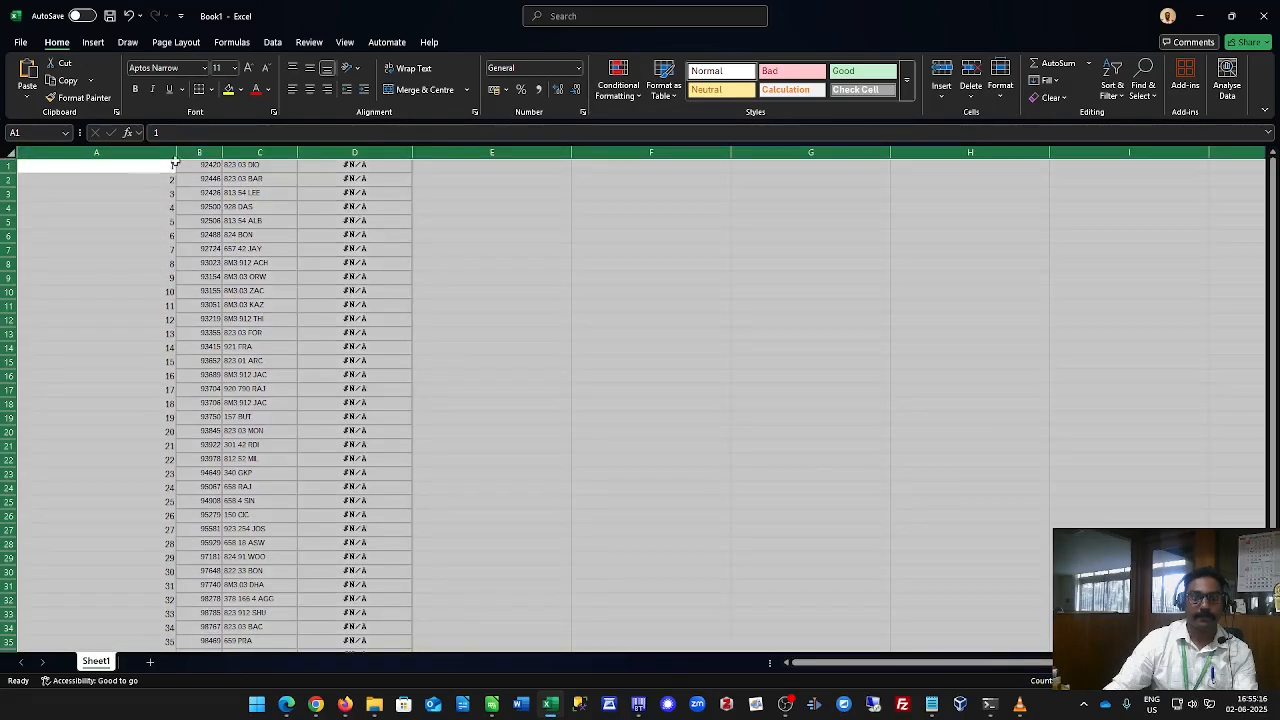
left_click_drag(176, 152, 68, 178)
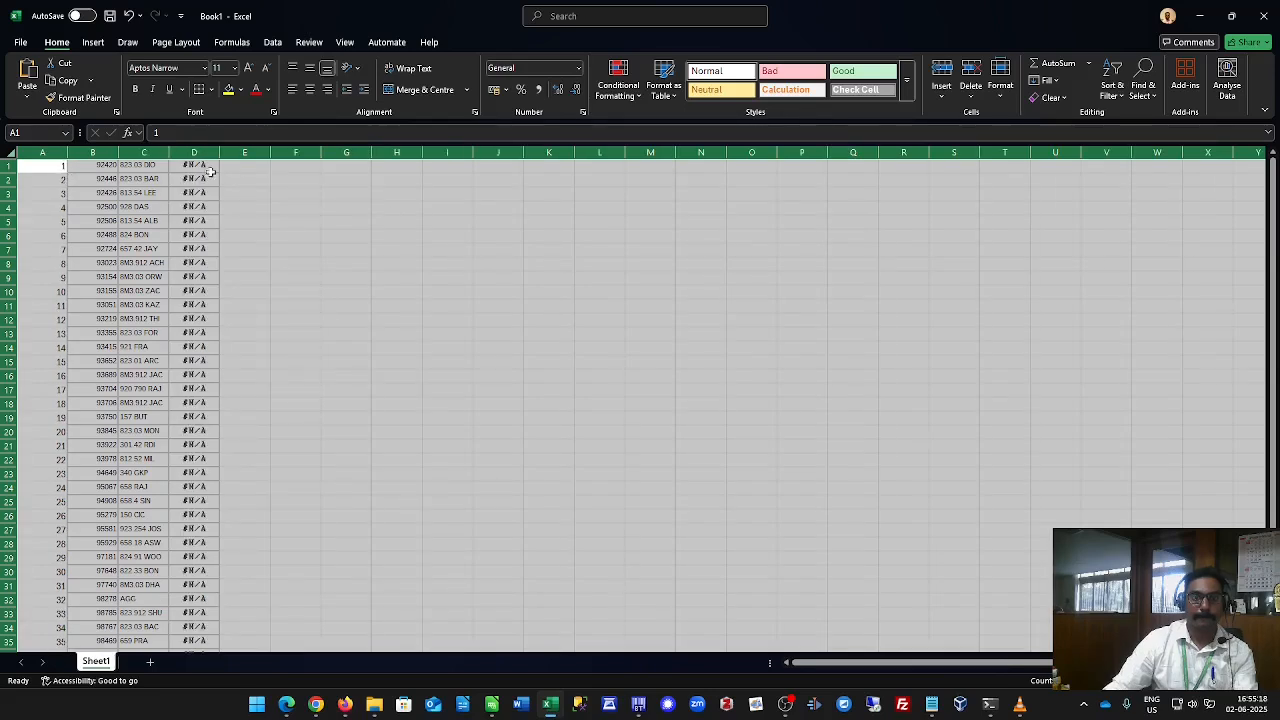
left_click(394, 264)
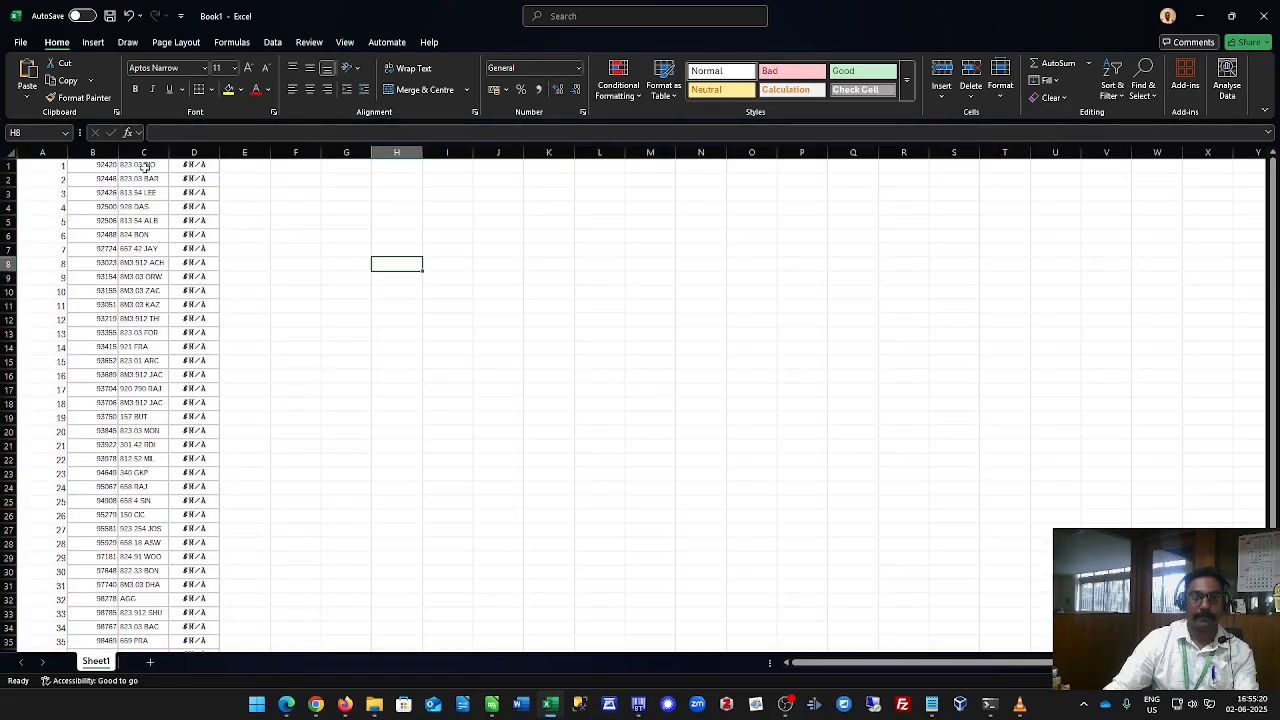
left_click_drag(170, 156, 256, 157)
Apply all borders to the table range A1:D43.
left_click_drag(34, 166, 280, 528)
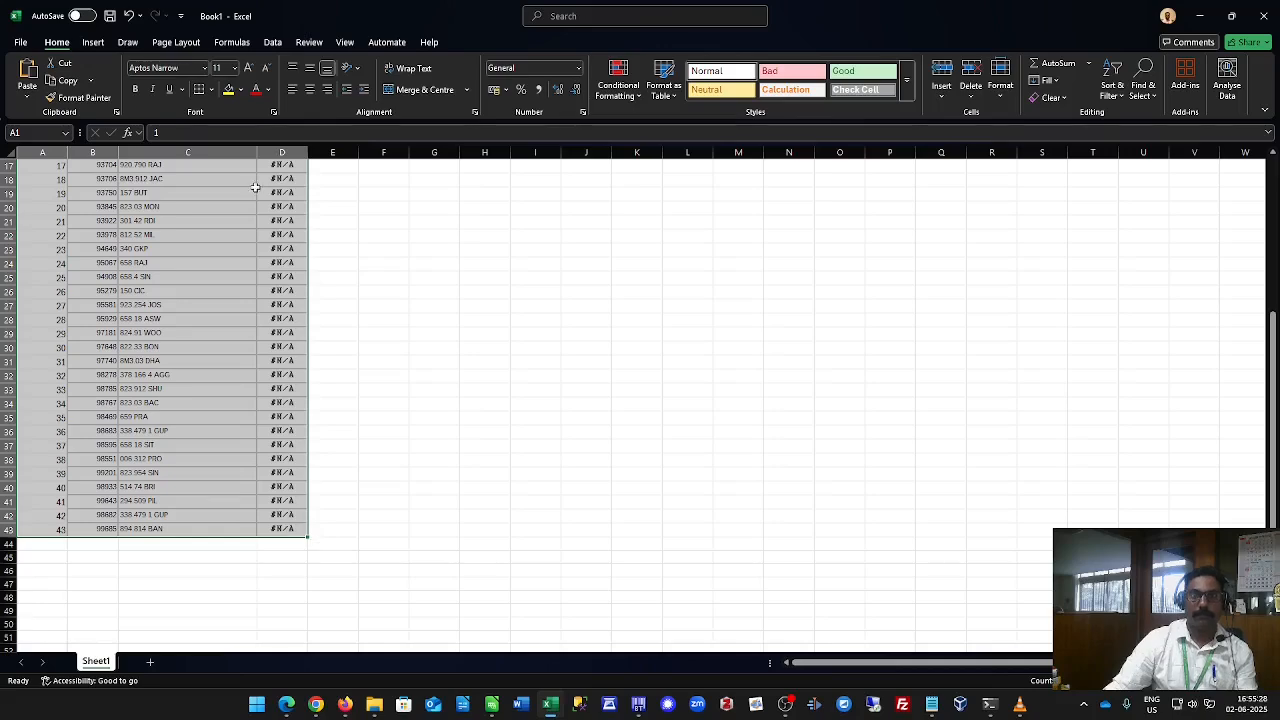
left_click(211, 89)
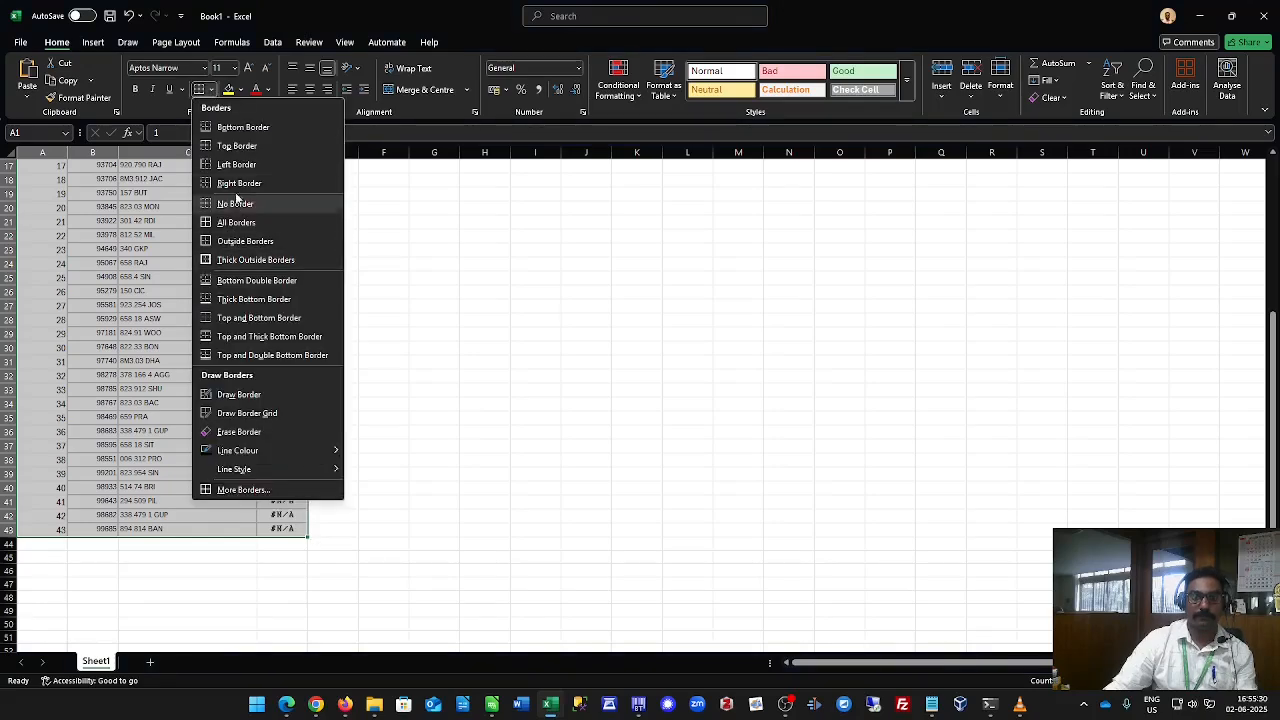
left_click(236, 222)
scroll(252, 312, "up", 5)
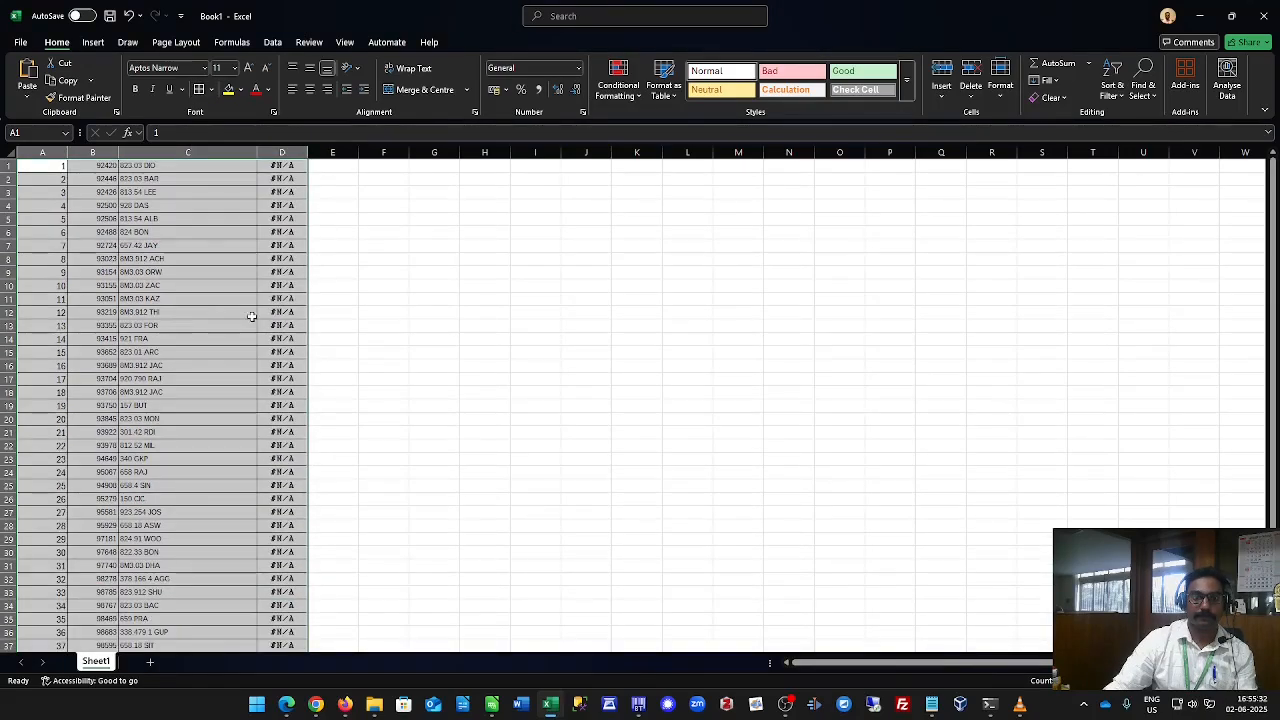
Set the table's font size to 12.
scroll(251, 316, "down", 1)
scroll(252, 316, "up", 1)
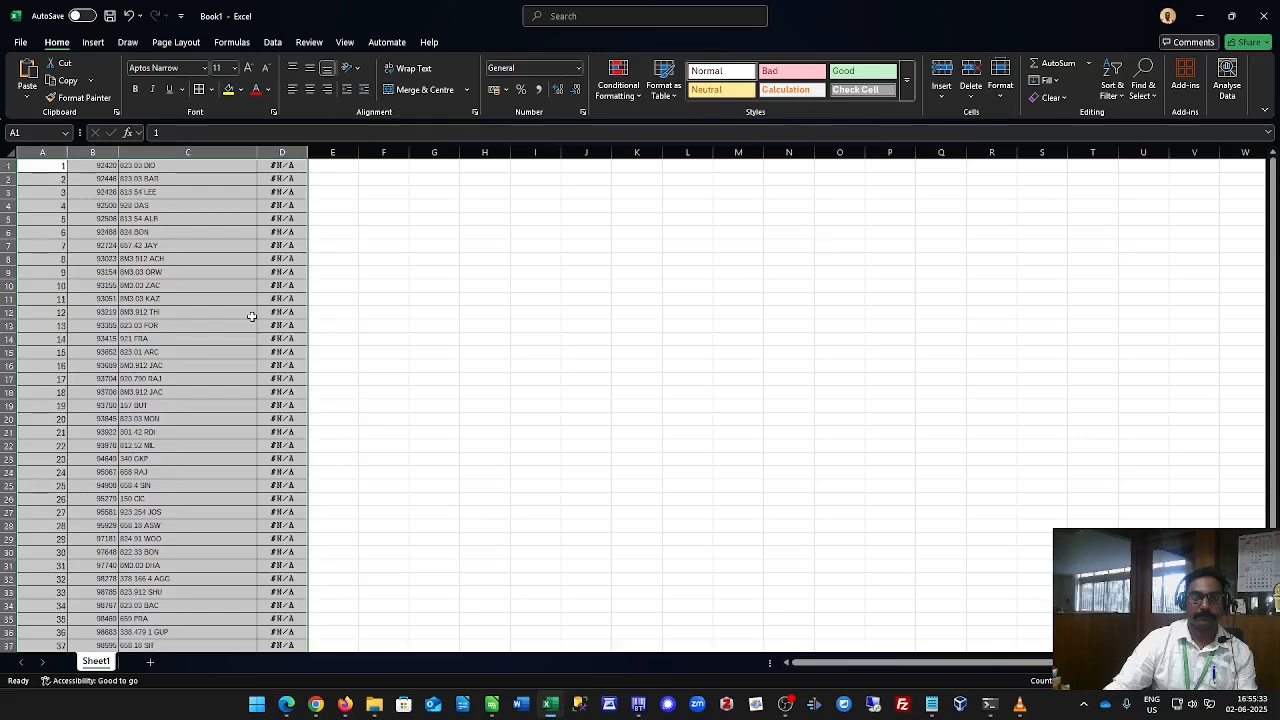
left_click(233, 68)
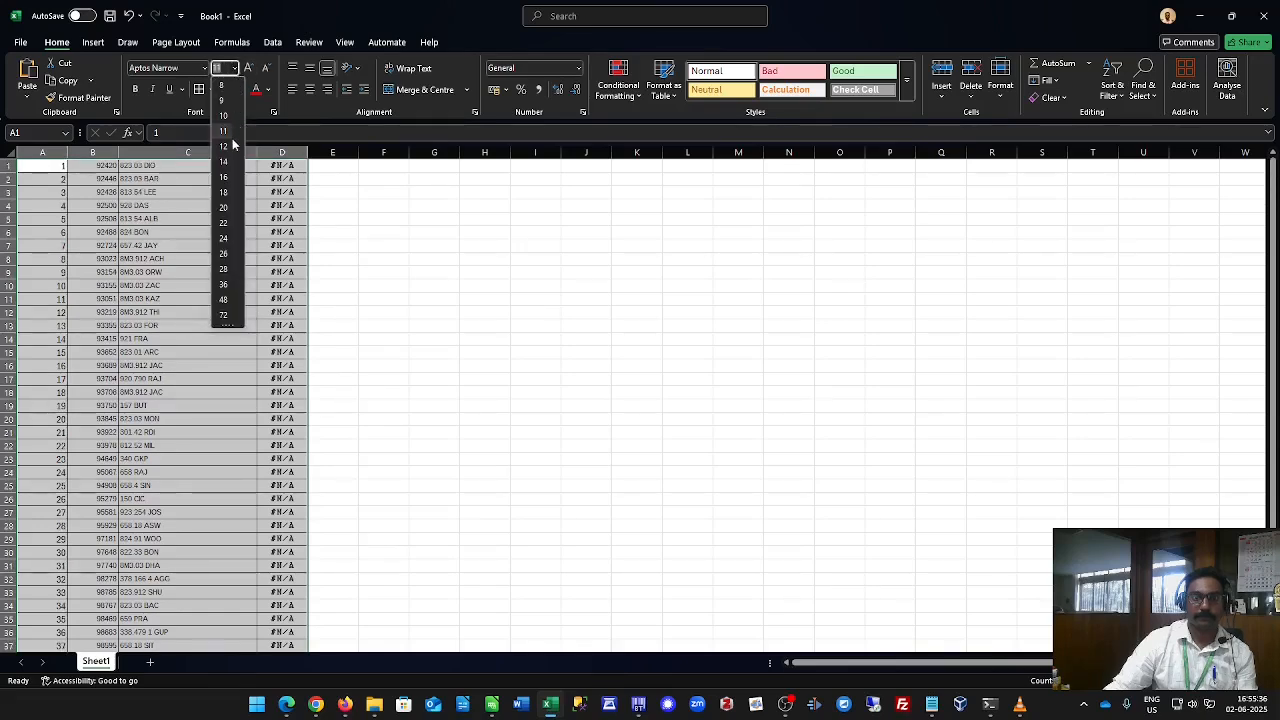
key("Escape")
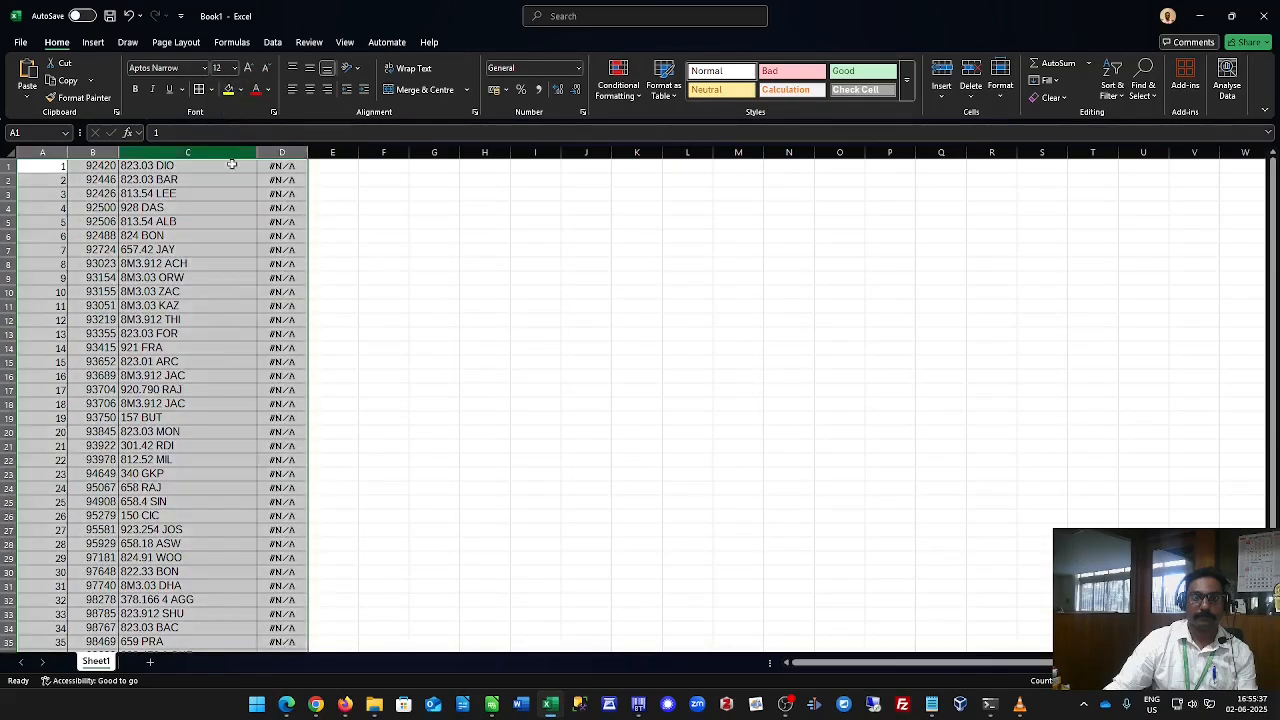
left_click(383, 319)
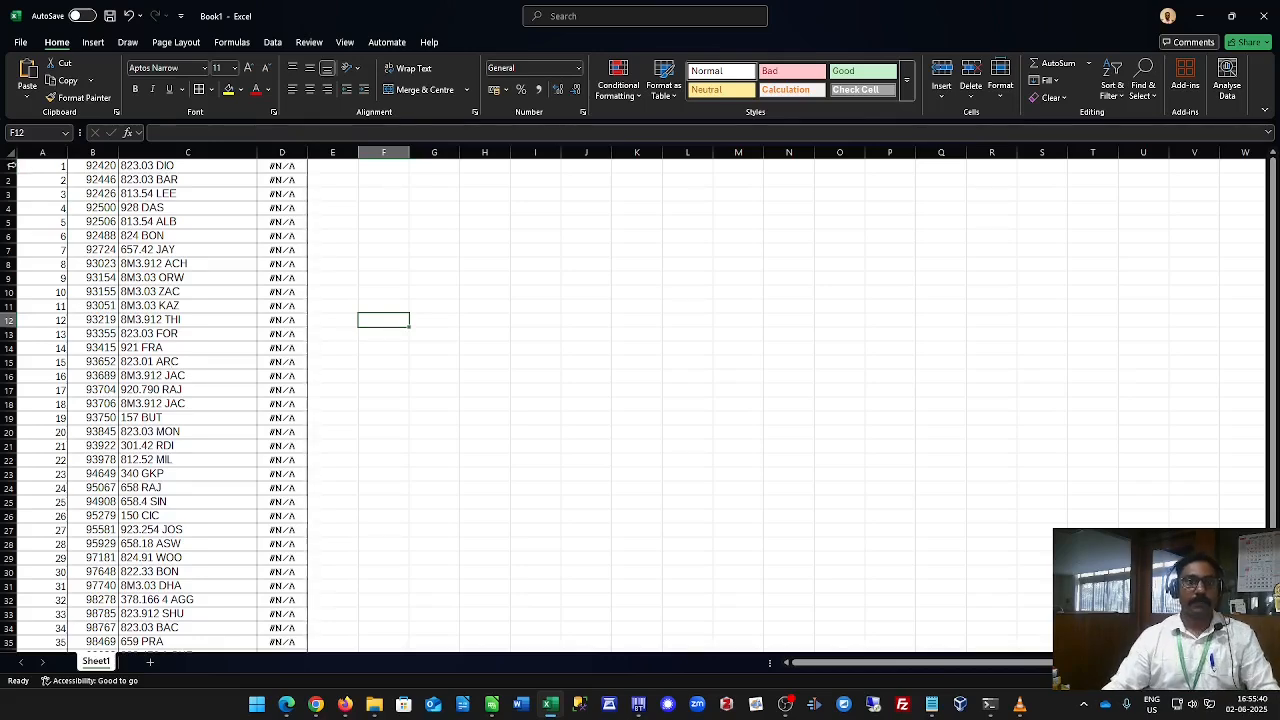
Select the whole sheet and left-align all its contents.
left_click(8, 152)
left_click(292, 89)
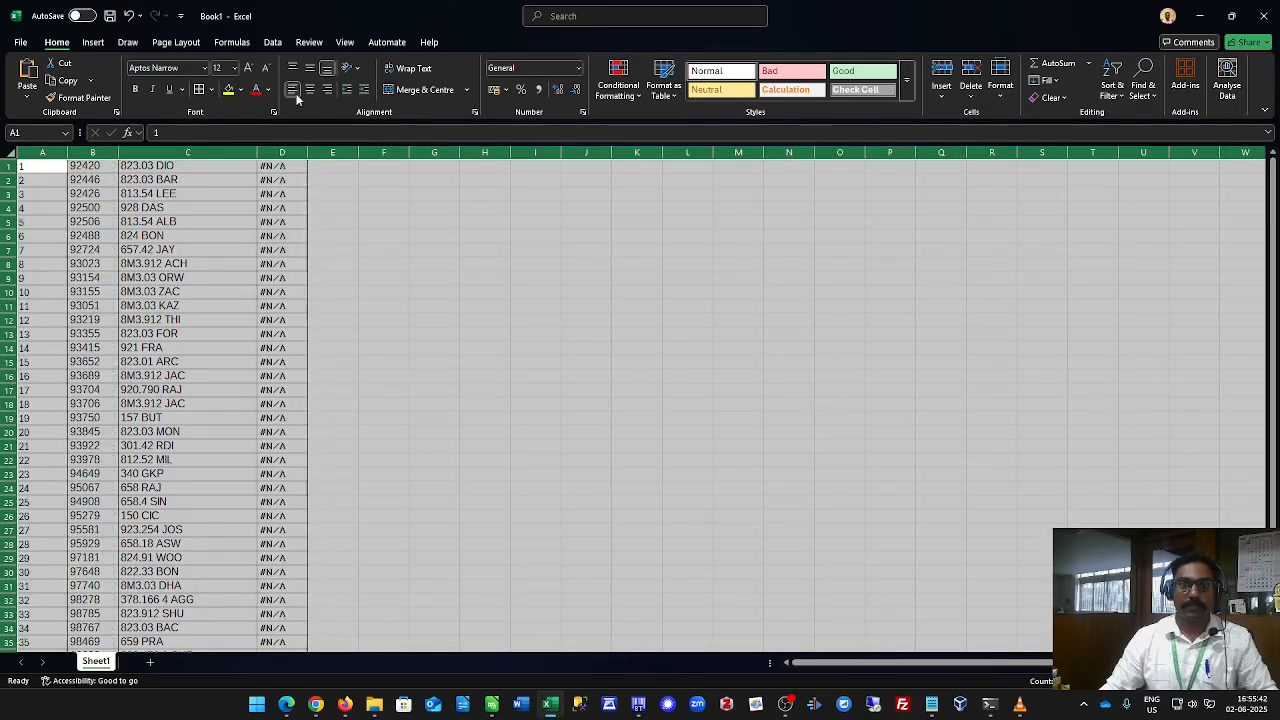
left_click(204, 347)
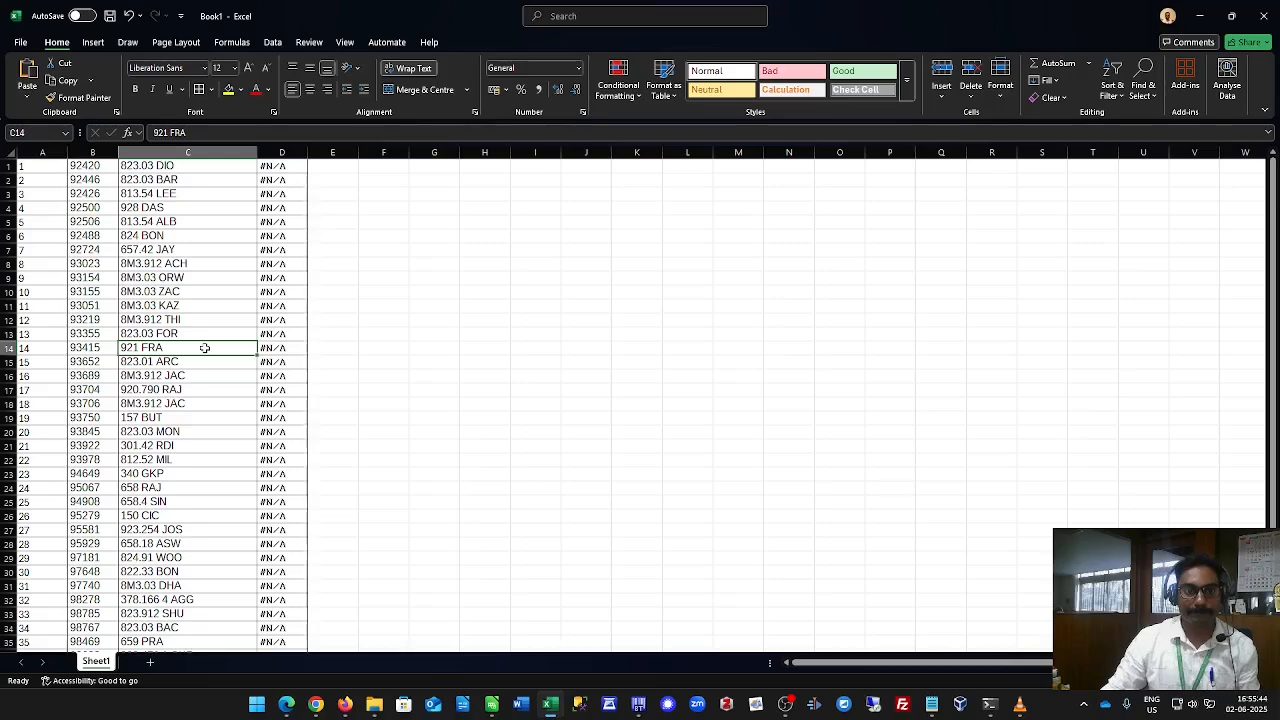
scroll(204, 347, "down", 10)
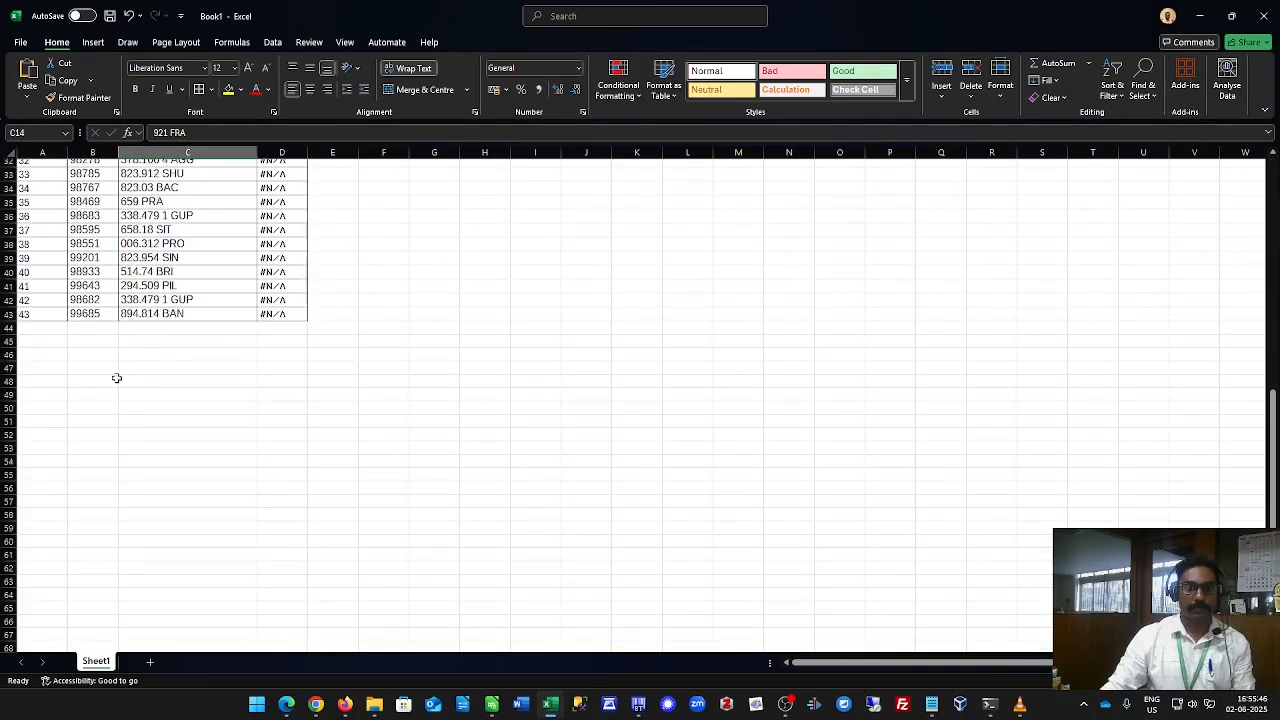
scroll(116, 378, "up", 10)
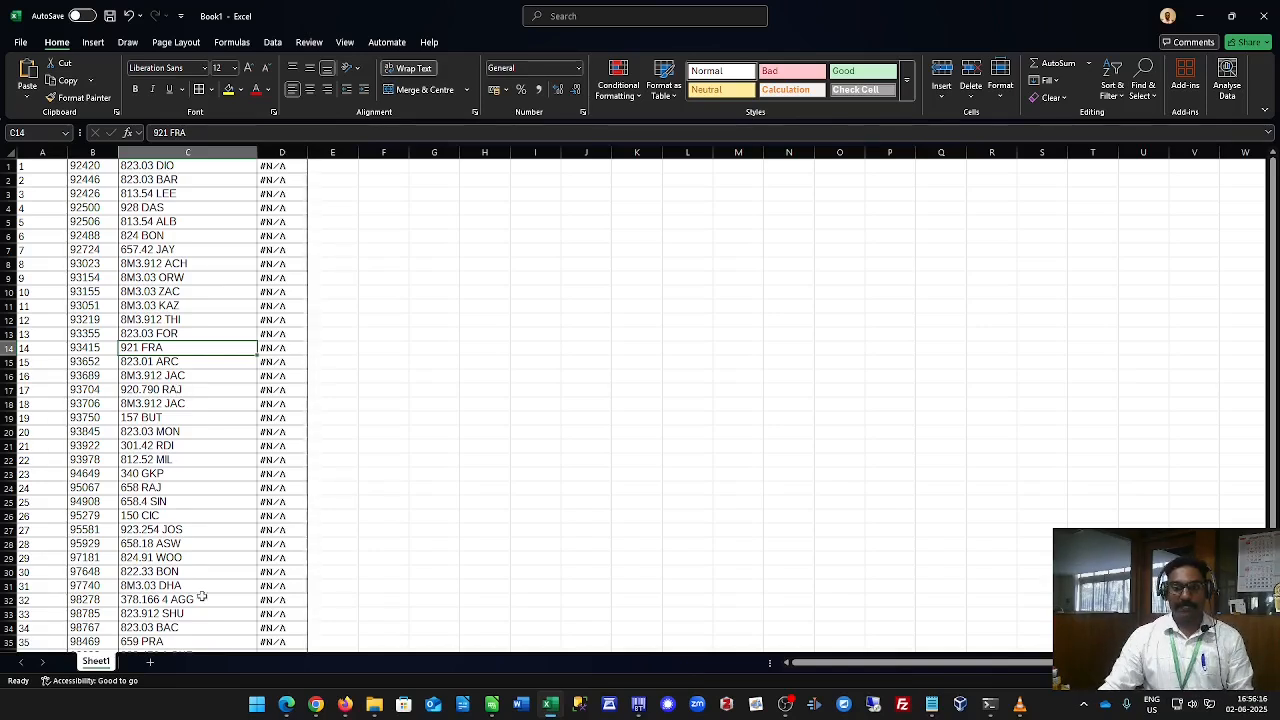
Switch to the browser and scroll through the Efficient Library Stock Verification blog post.
left_click(295, 705)
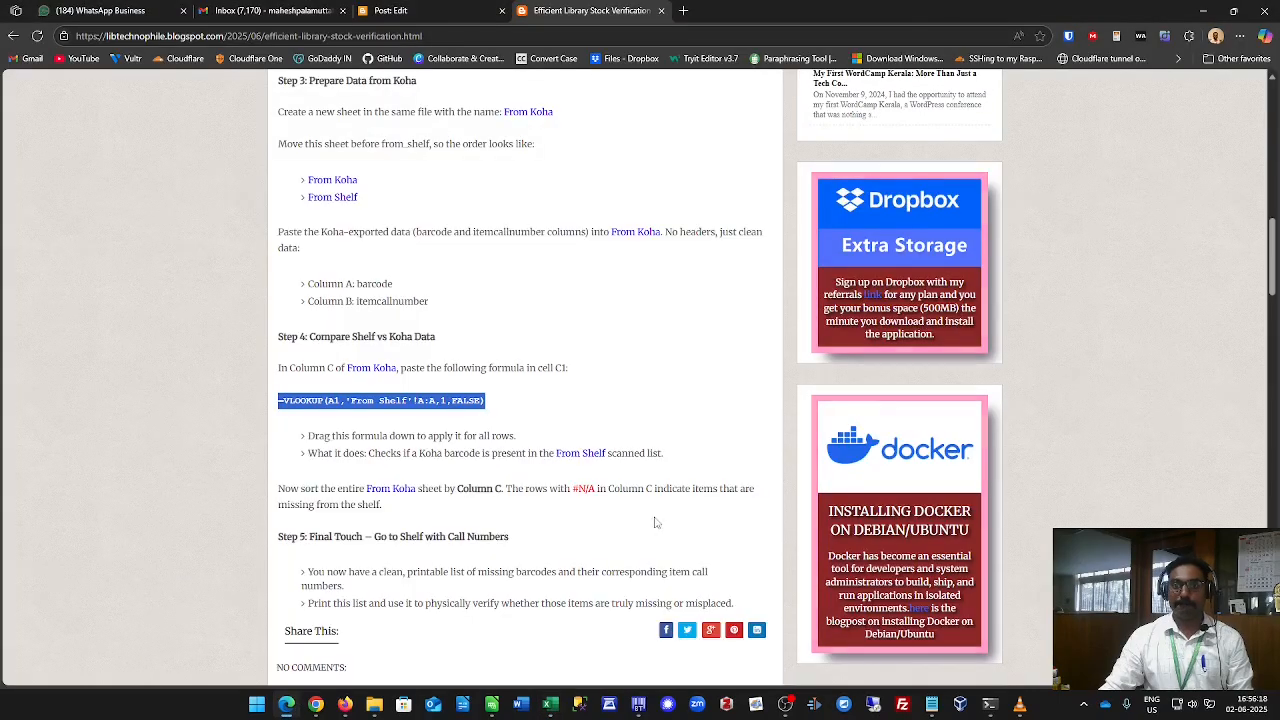
scroll(618, 502, "up", 3)
scroll(618, 502, "up", 6)
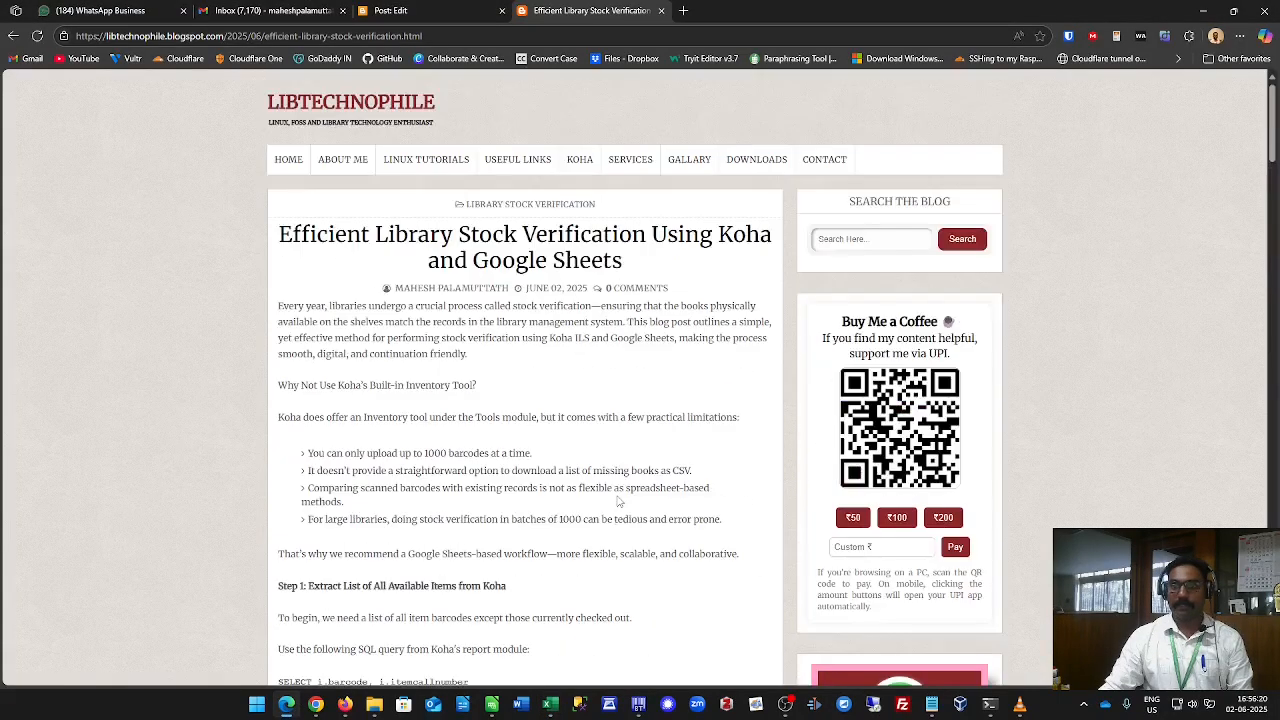
scroll(456, 312, "down", 15)
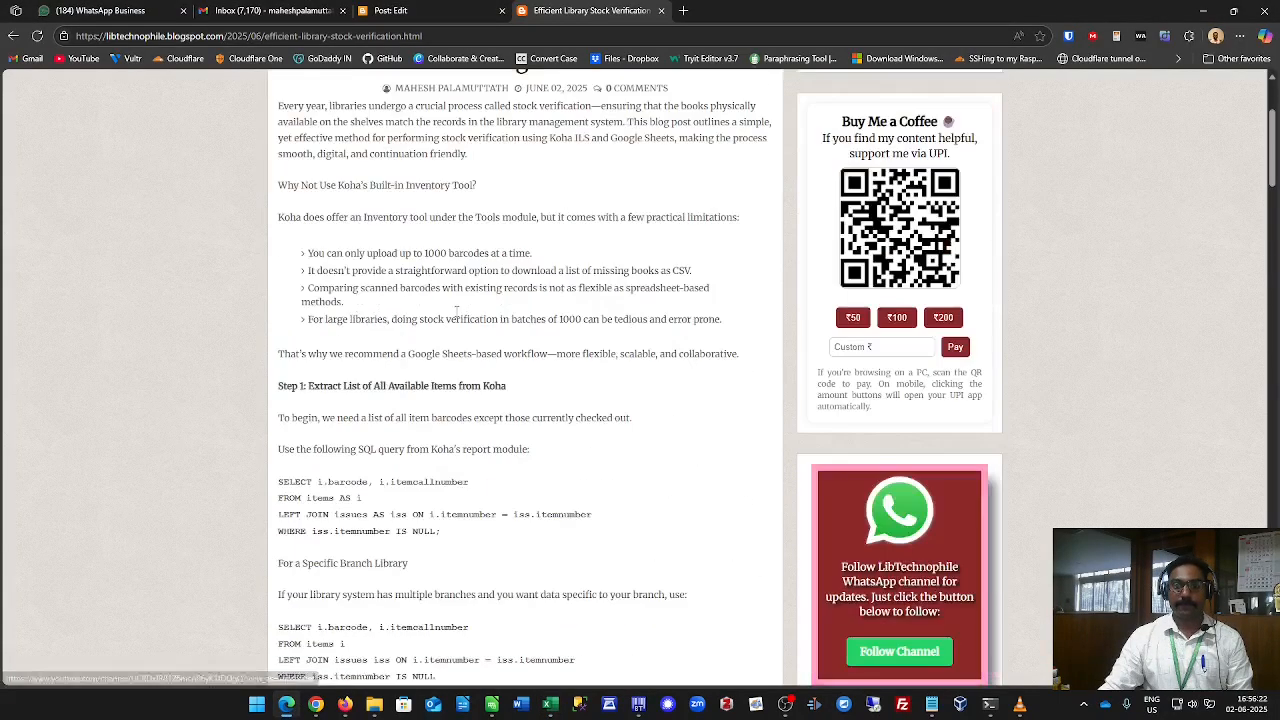
scroll(456, 312, "up", 15)
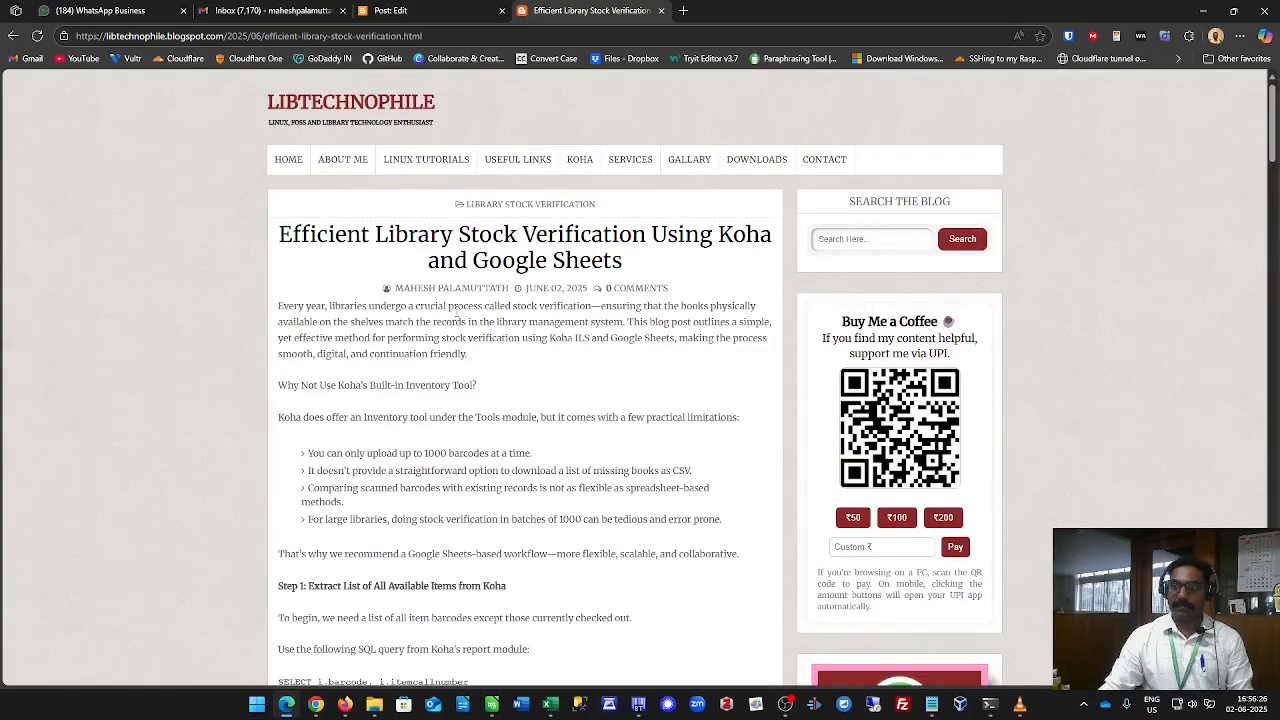
scroll(456, 312, "down", 20)
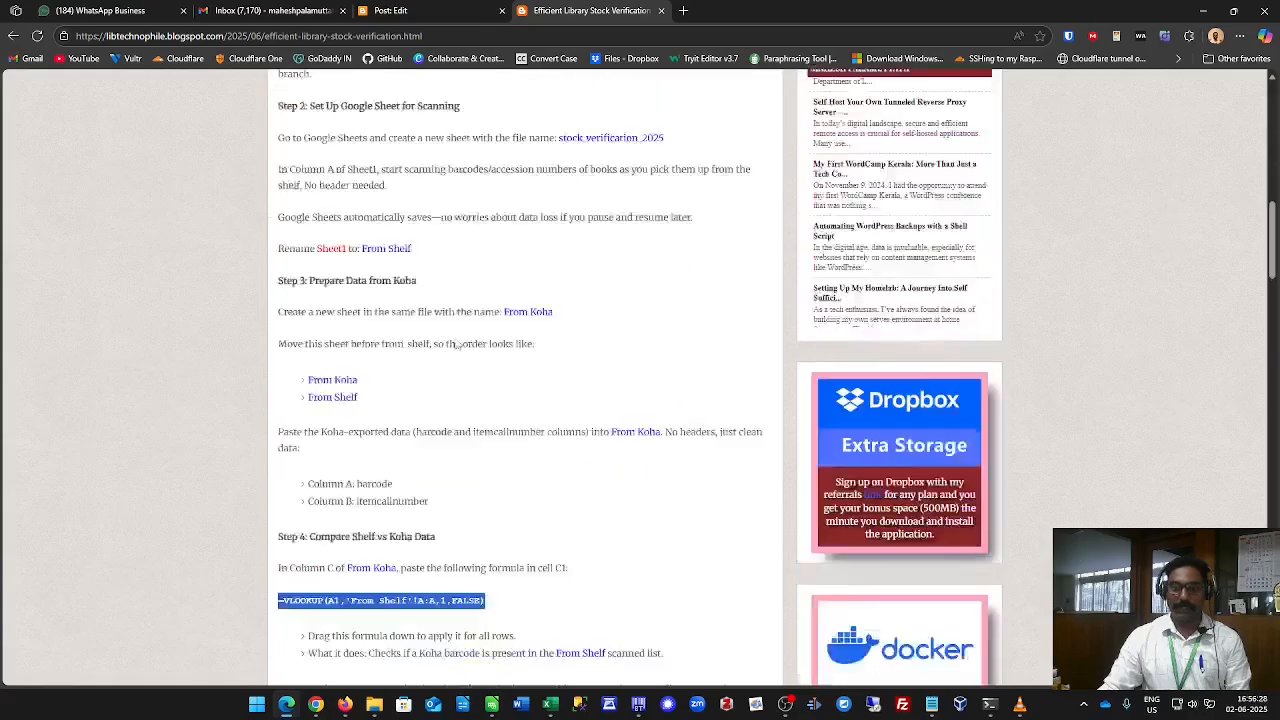
scroll(469, 408, "up", 20)
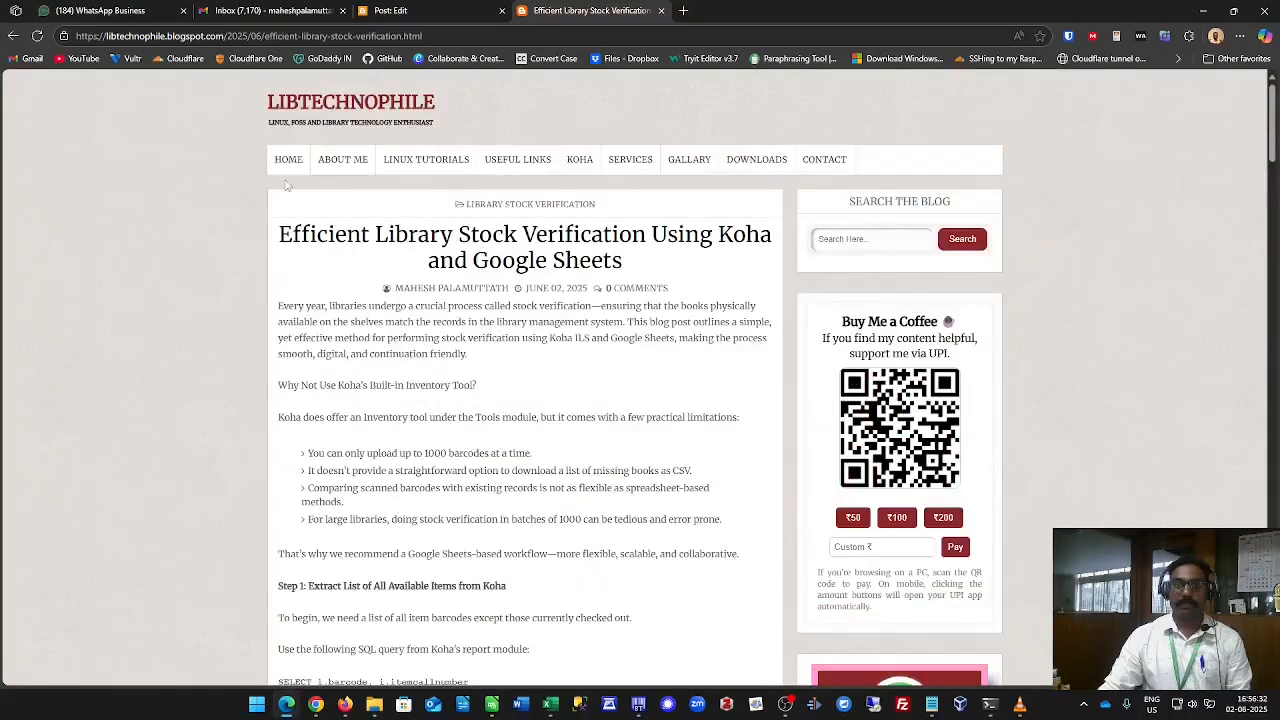
Open the LibTechnophile blog home page and browse its list of posts.
left_click(288, 160)
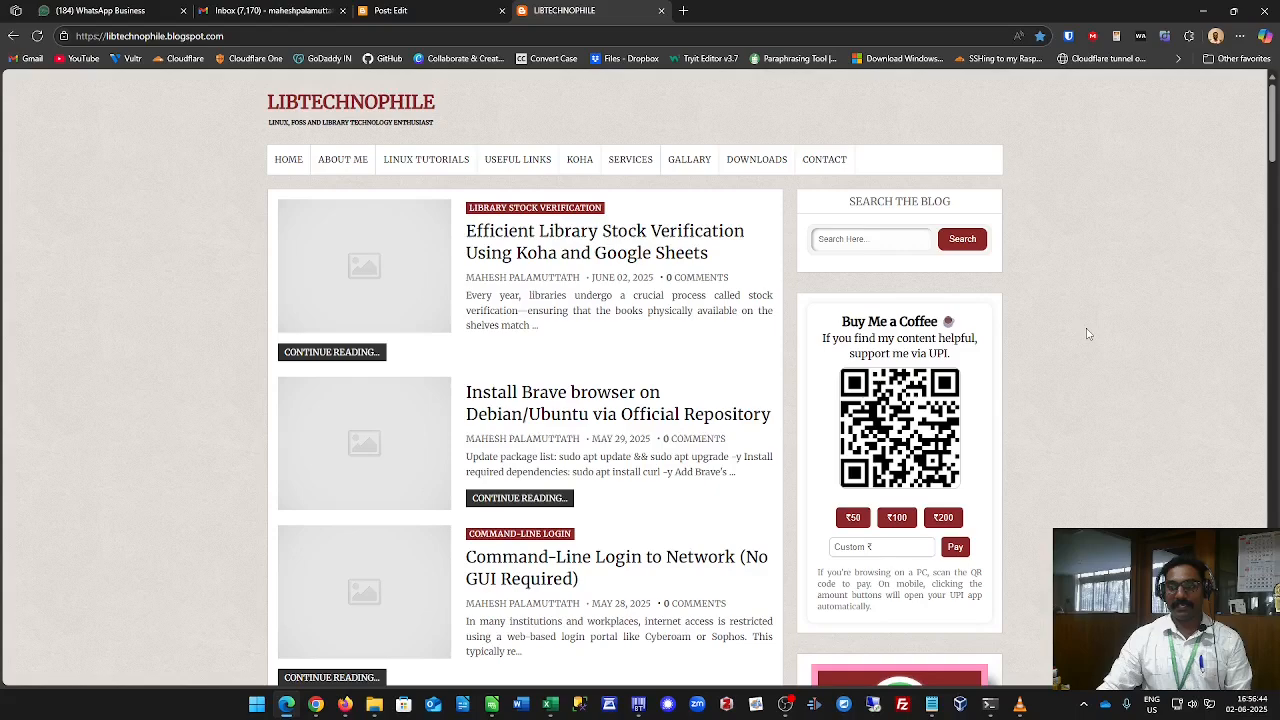
scroll(1014, 383, "down", 1)
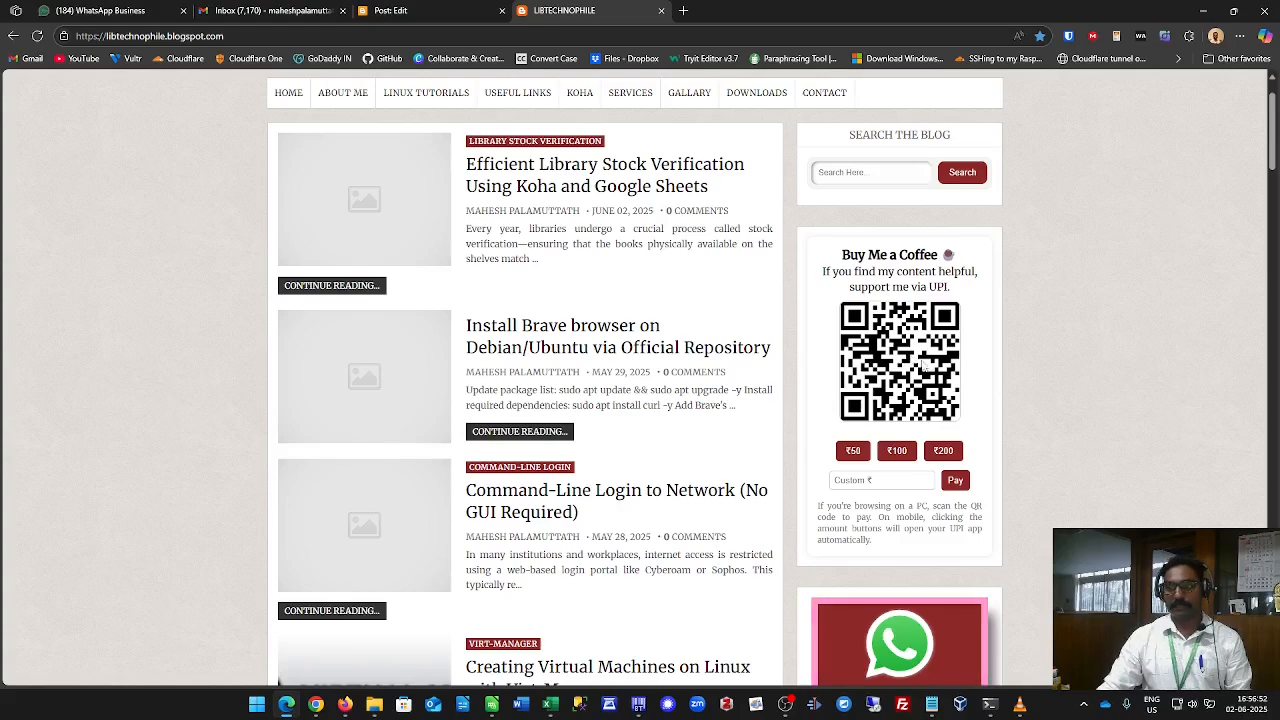
scroll(913, 390, "down", 1)
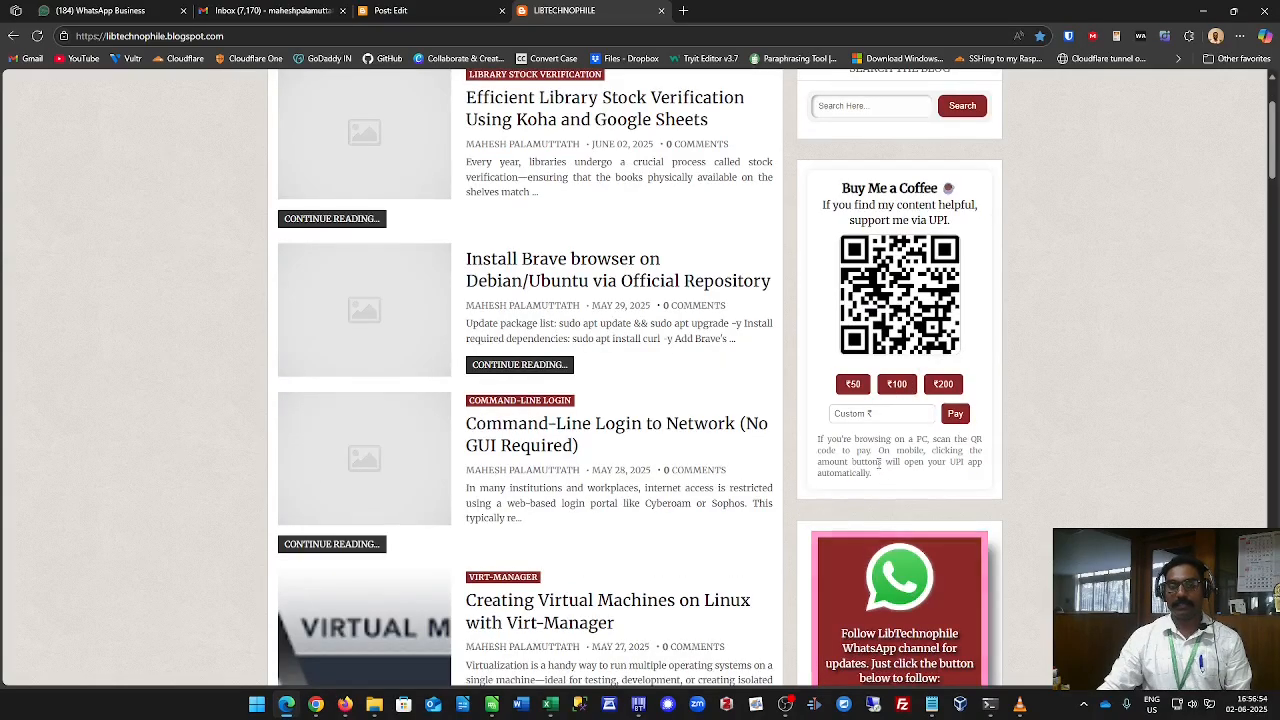